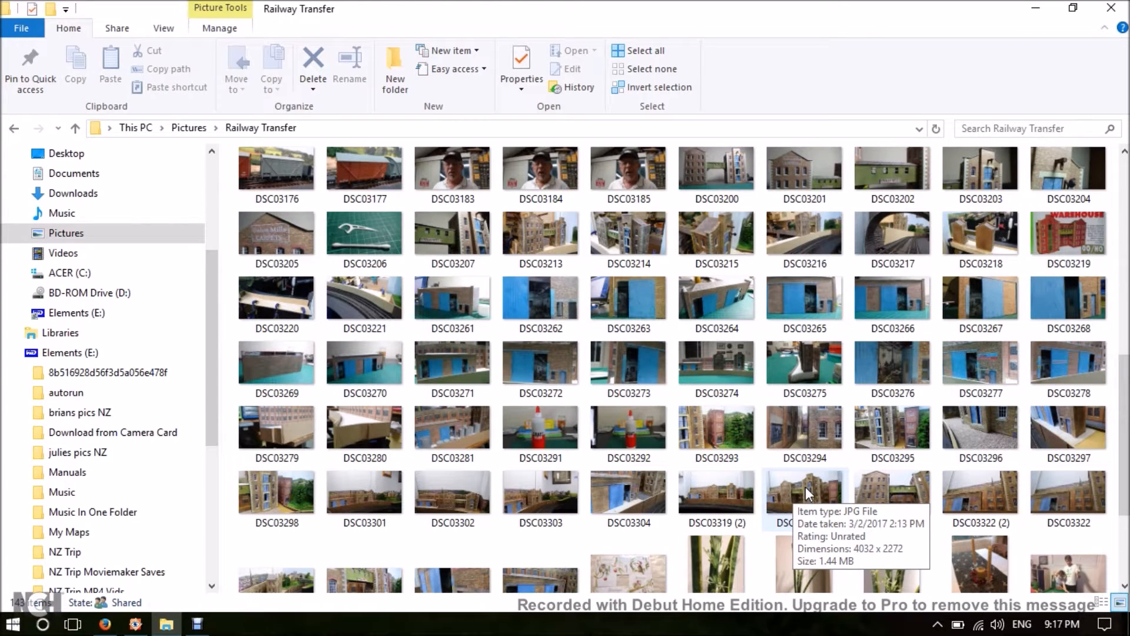
pyautogui.moveTo(888, 495)
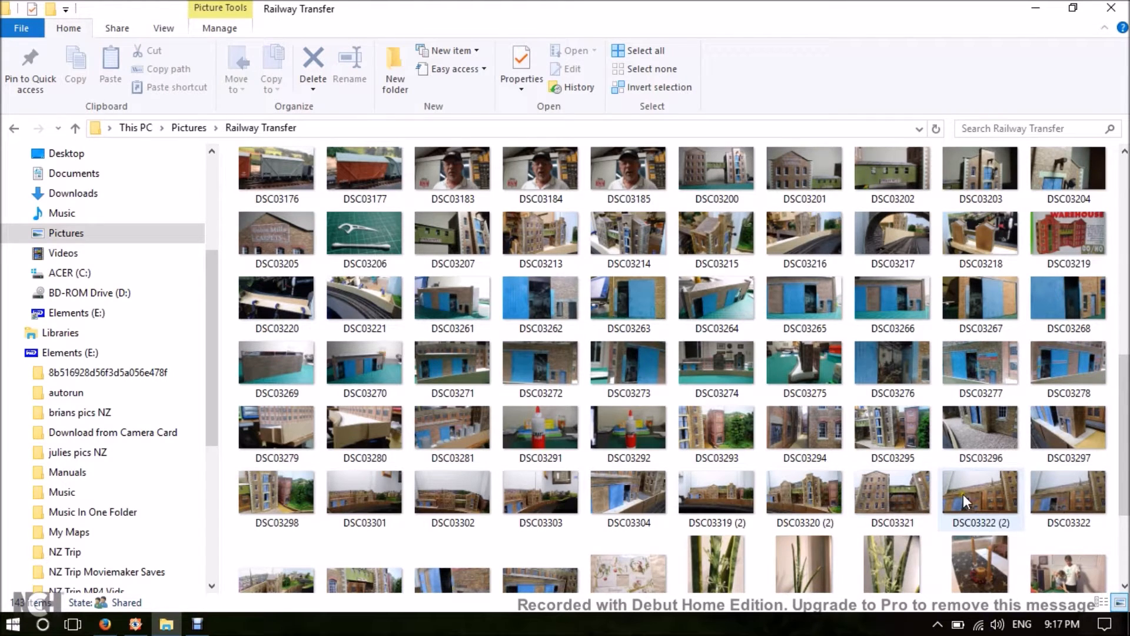
pyautogui.moveTo(963, 494)
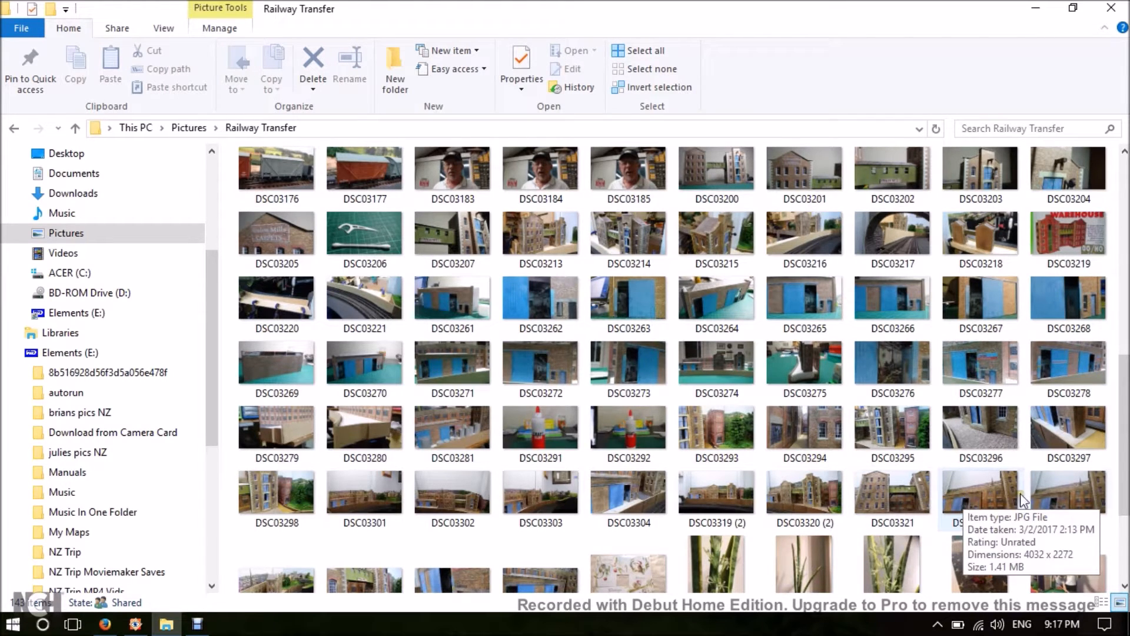
pyautogui.moveTo(1065, 492)
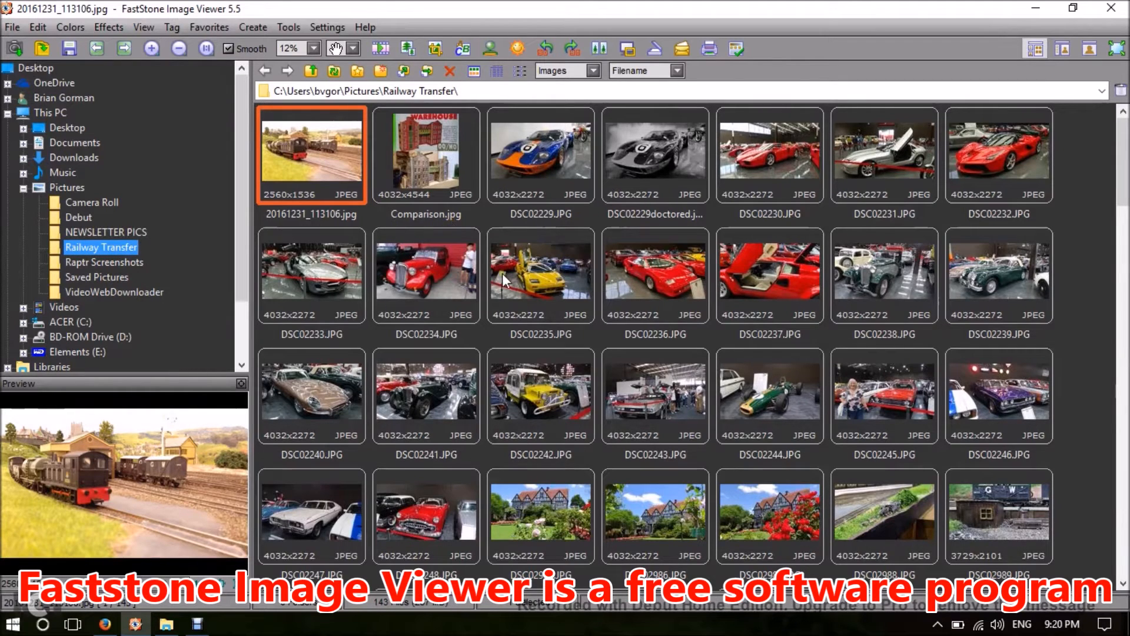
# In FastStone Image Viewer, select the consecutive photos DSC03319 (2).JPG through DSC03326.JPG in the Railway Transfer folder.
pyautogui.moveTo(502, 274)
pyautogui.scroll(-3, 613, 282)
pyautogui.scroll(-10, 617, 291)
pyautogui.moveTo(288, 452)
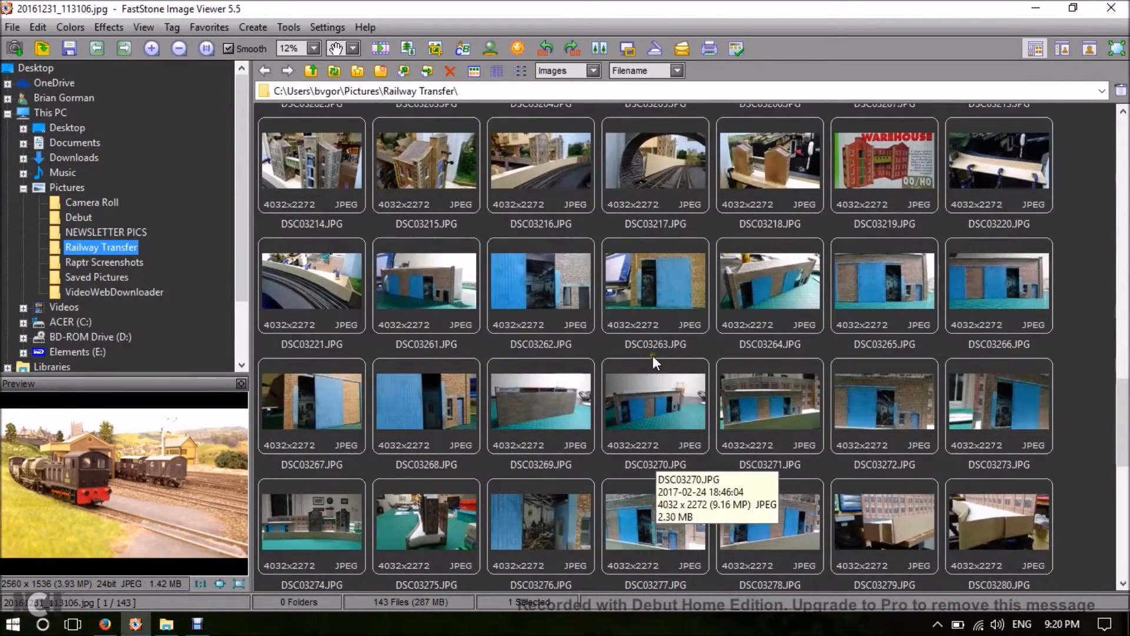
pyautogui.scroll(-2, 652, 347)
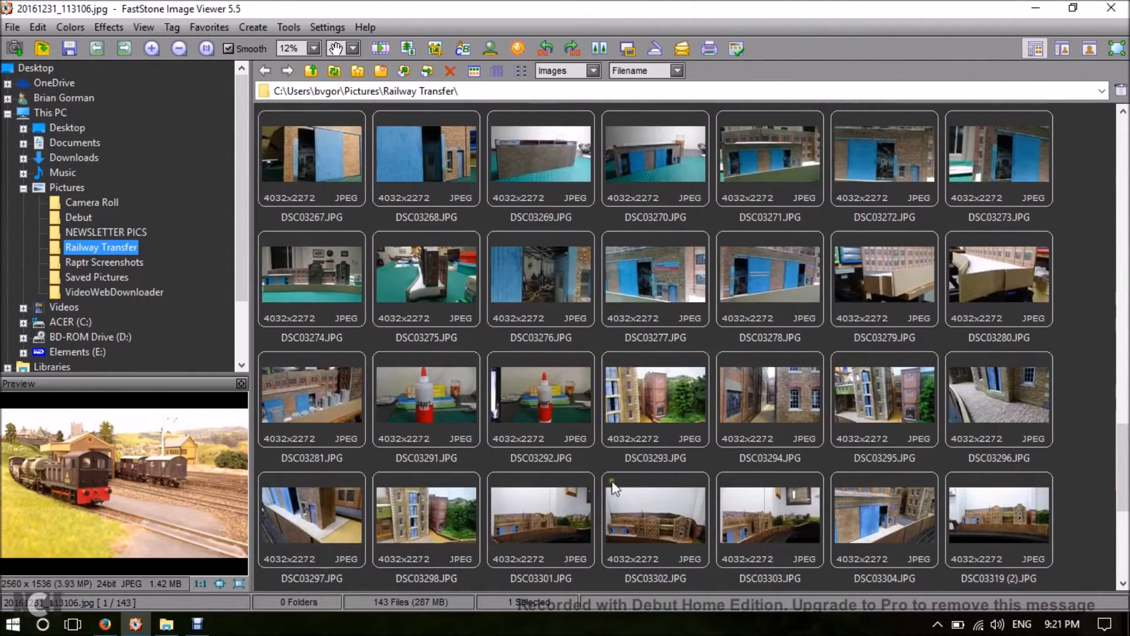
pyautogui.scroll(-3, 715, 469)
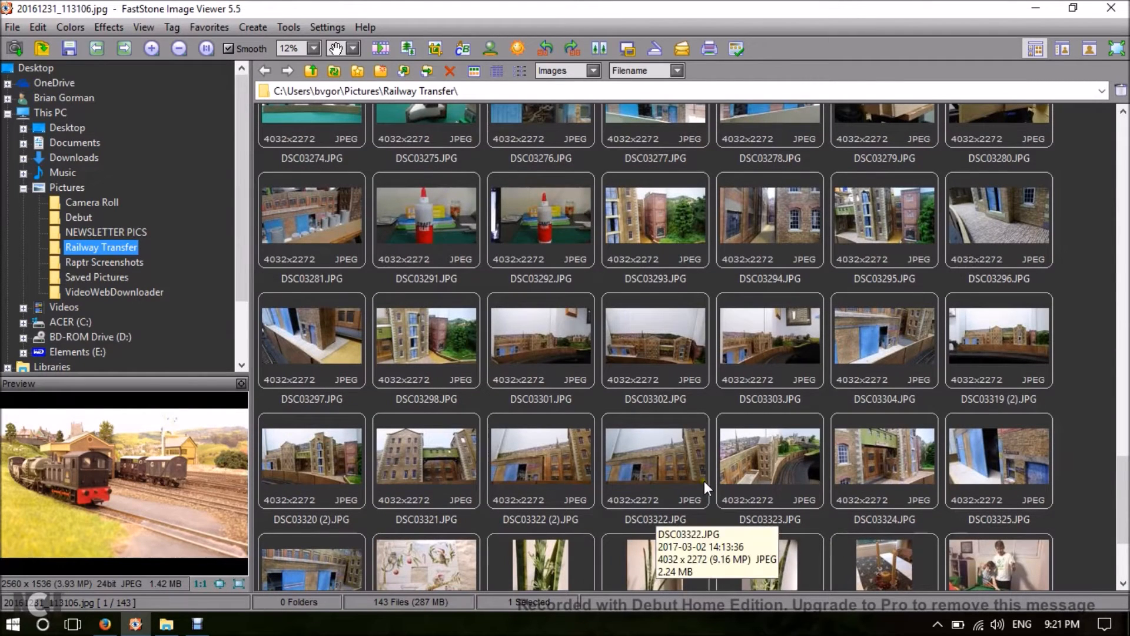
pyautogui.scroll(-3, 708, 479)
pyautogui.scroll(3, 708, 479)
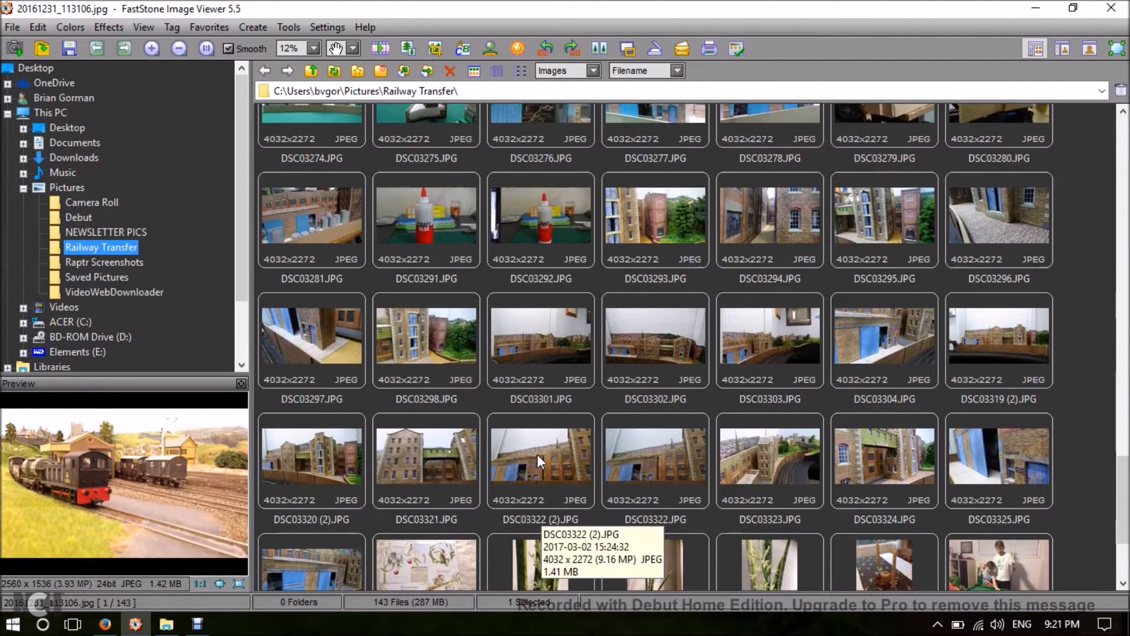
pyautogui.scroll(-3, 537, 454)
pyautogui.scroll(3, 537, 454)
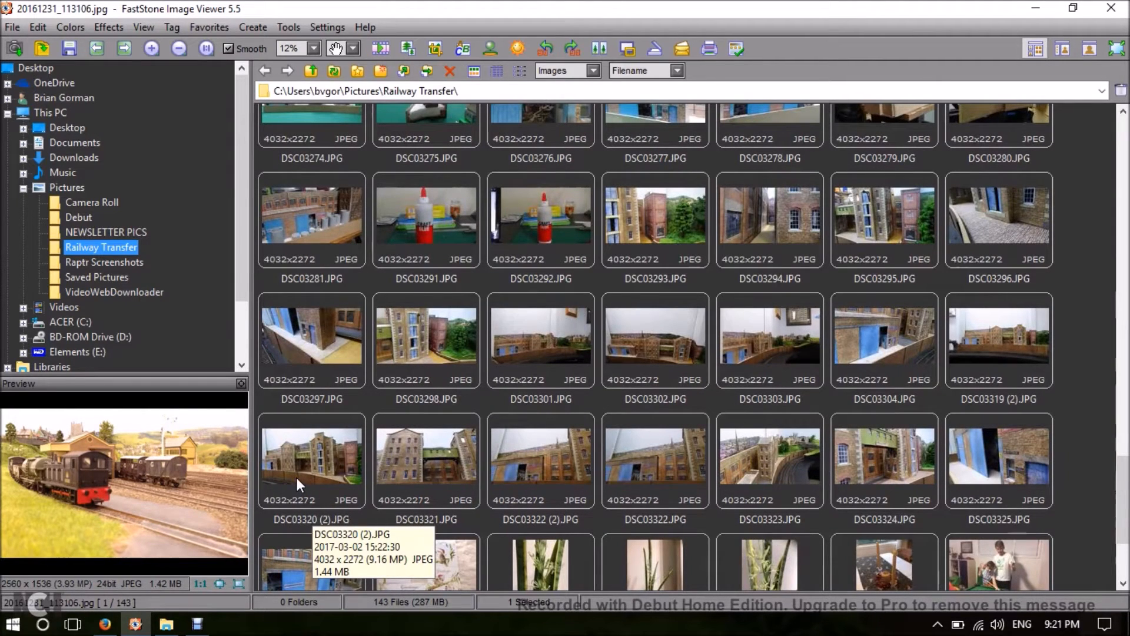
pyautogui.click(972, 352)
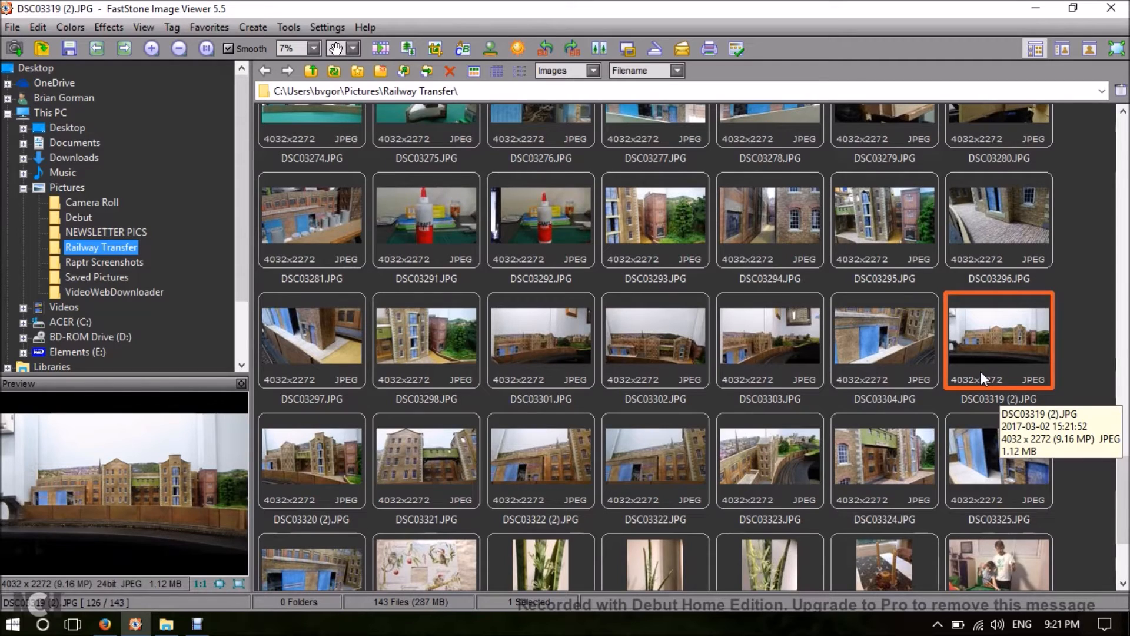
pyautogui.keyDown('shift'); pyautogui.click(314, 555); pyautogui.keyUp('shift')
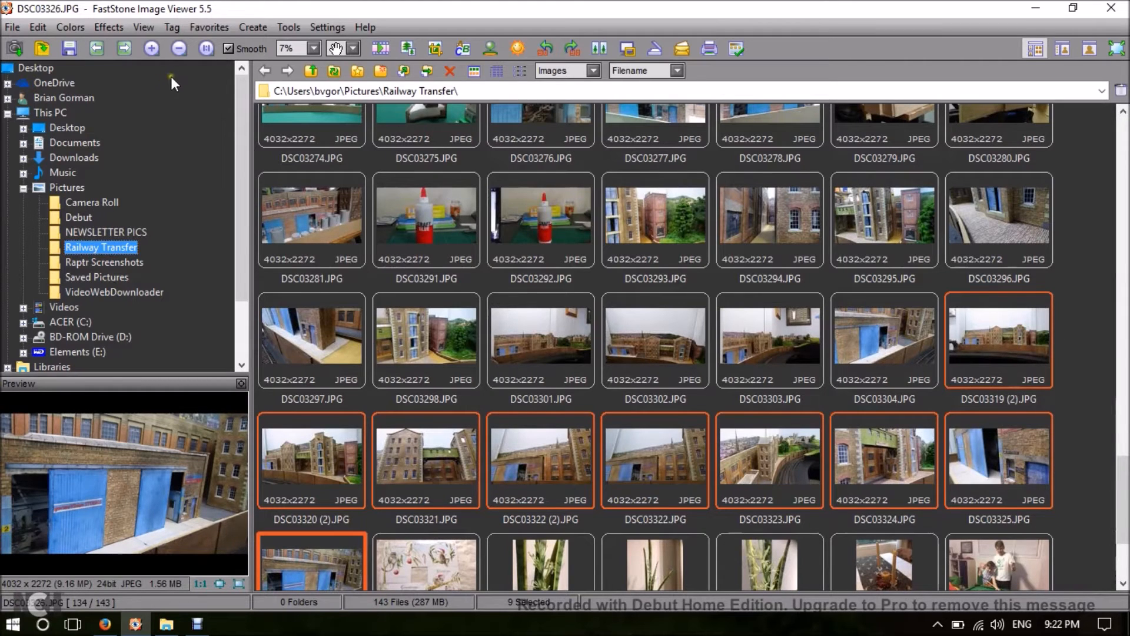
# Batch convert the selected photos to JPEG, resized to 1024 x 768 pixels with aspect ratio preserved, into the configured reduced-size output folder.
pyautogui.click(292, 27)
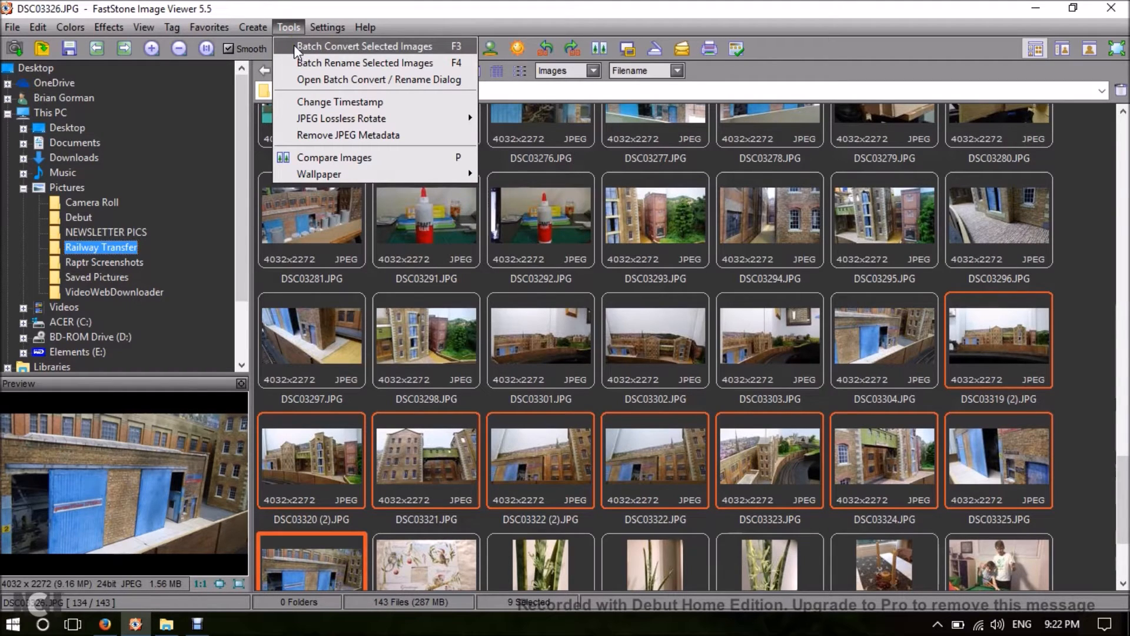
pyautogui.click(294, 46)
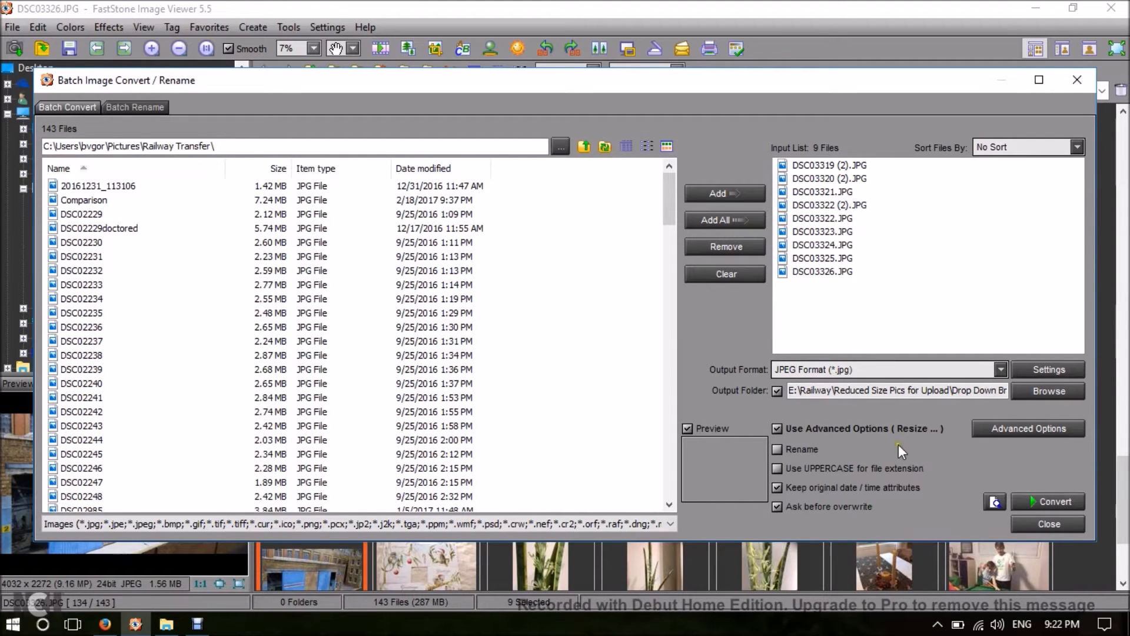
pyautogui.click(1034, 429)
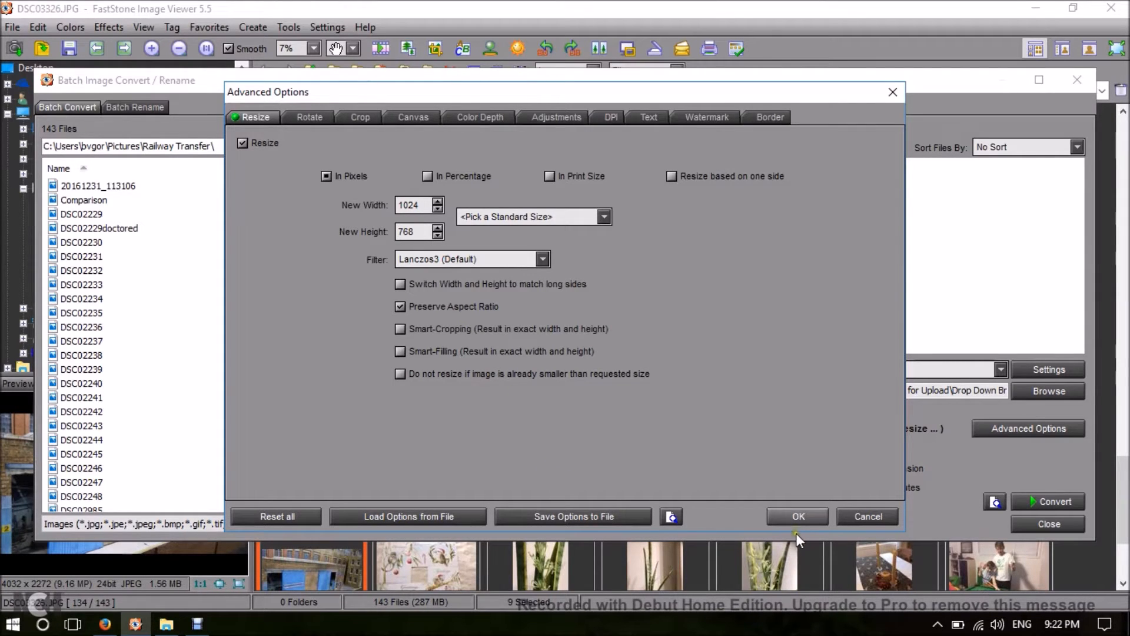
pyautogui.click(800, 517)
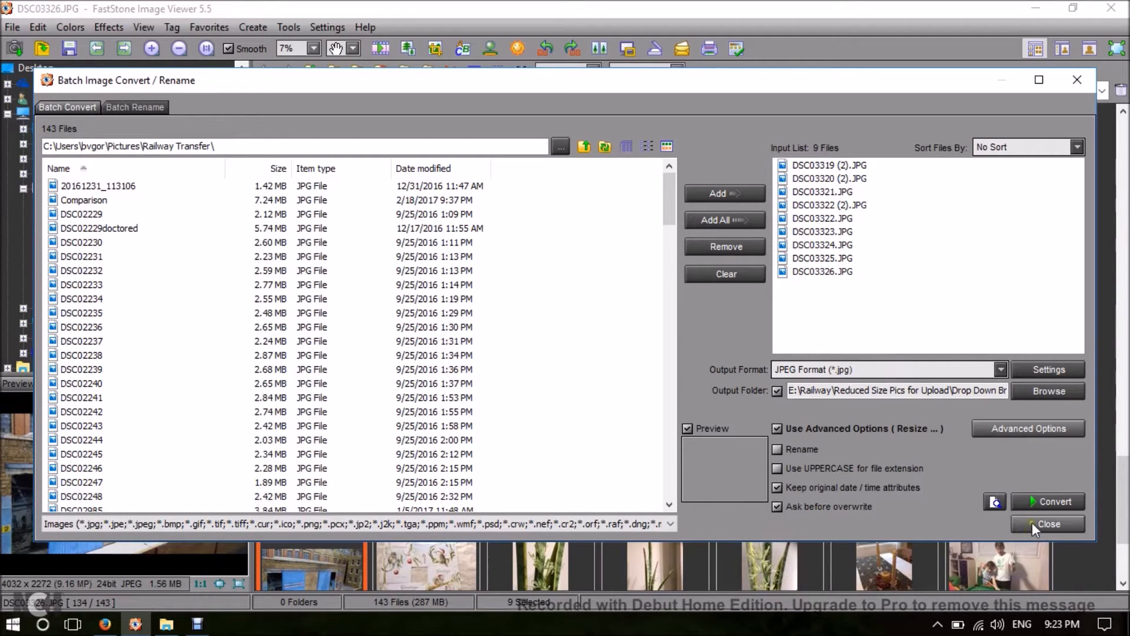
pyautogui.click(1042, 500)
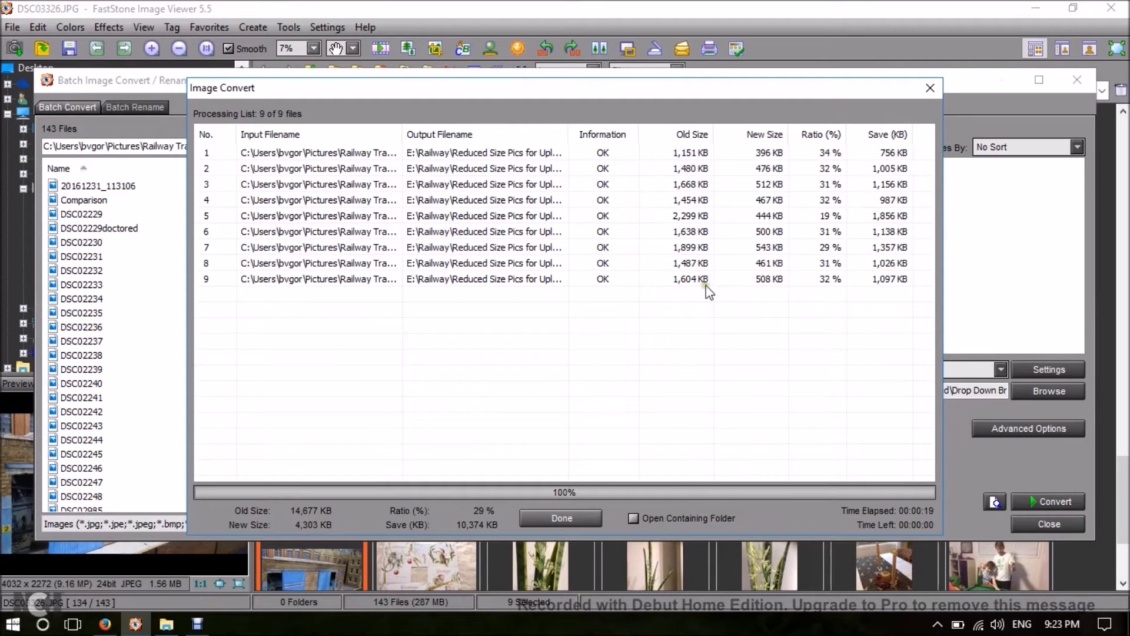
pyautogui.click(556, 517)
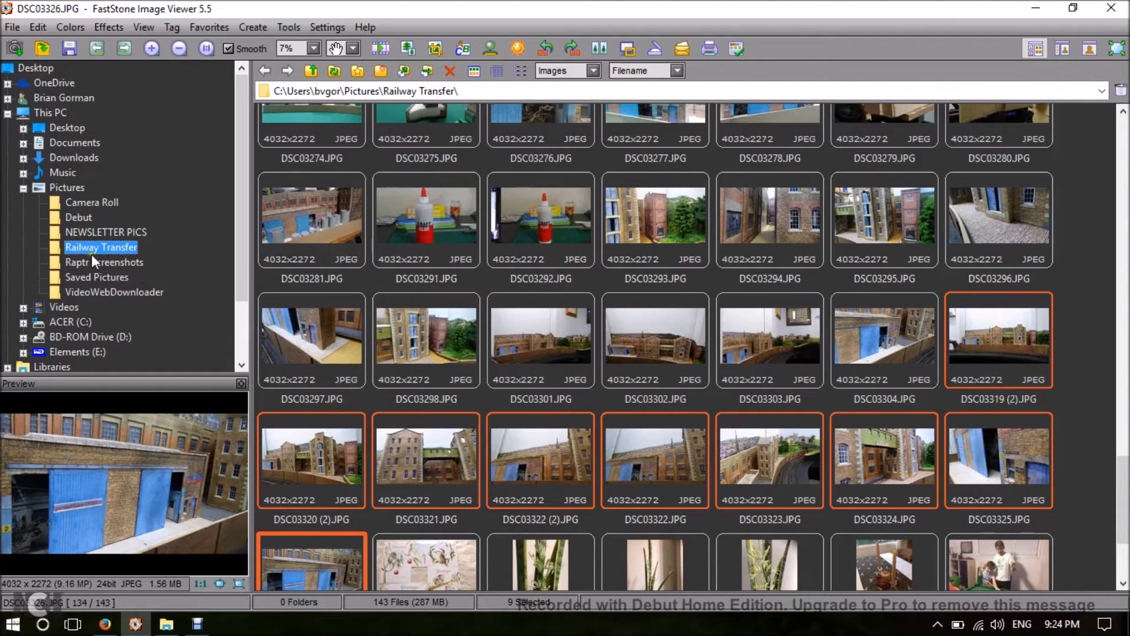
# Open E:\Railway\Reduced Size Pics for Upload\Drop Down Bridge and look through its reduced-size pictures.
pyautogui.scroll(-1, 90, 253)
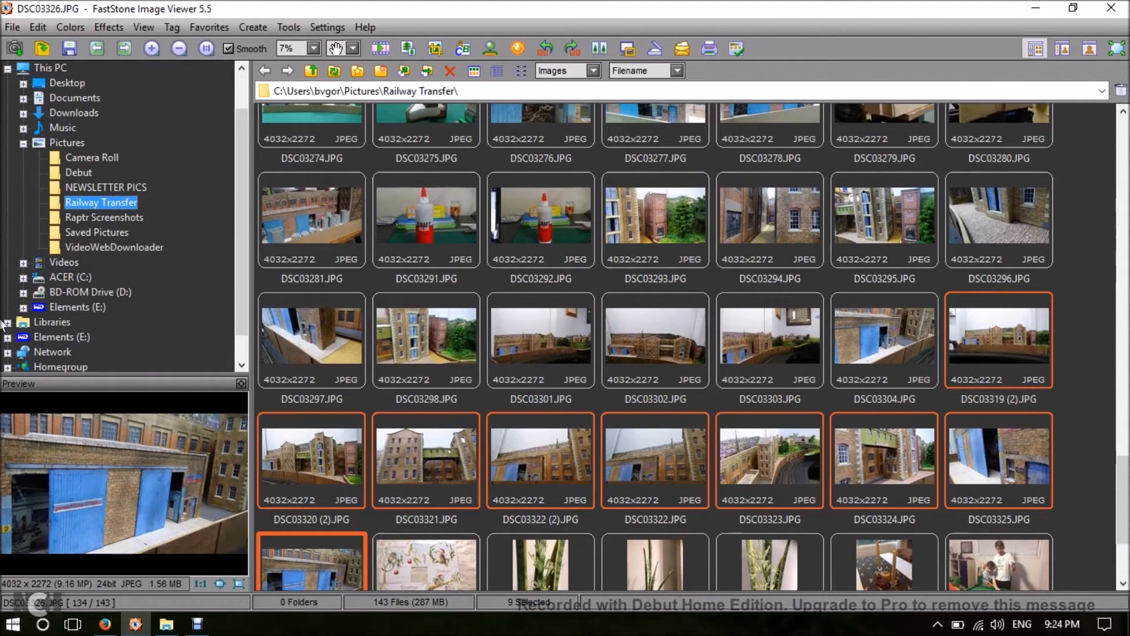
pyautogui.scroll(-2, 9, 340)
pyautogui.click(8, 340)
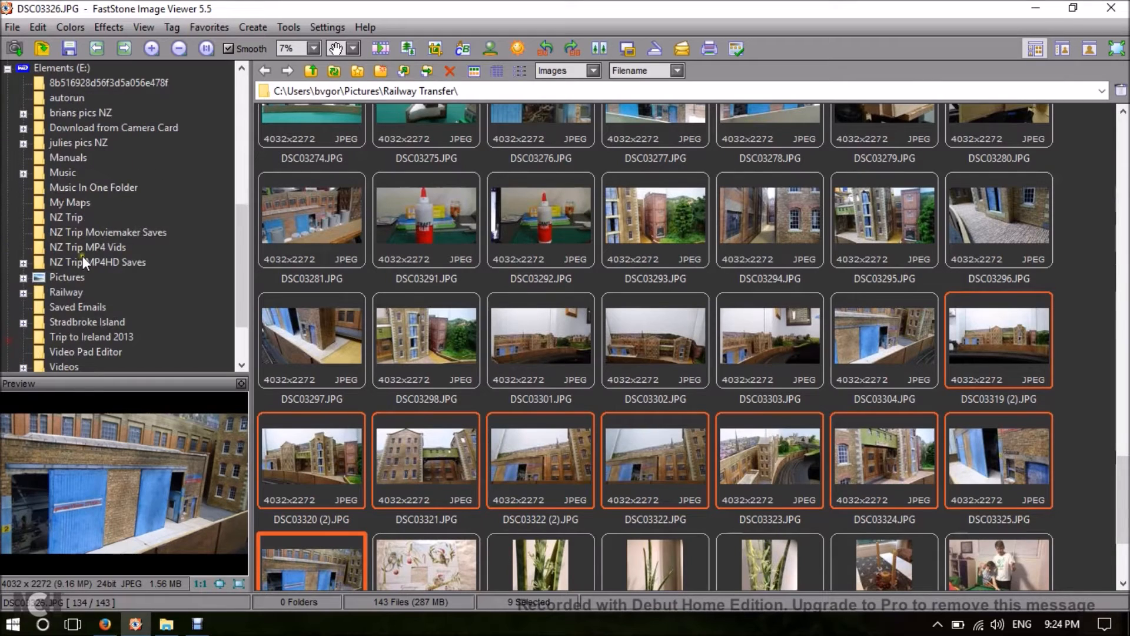
pyautogui.click(23, 293)
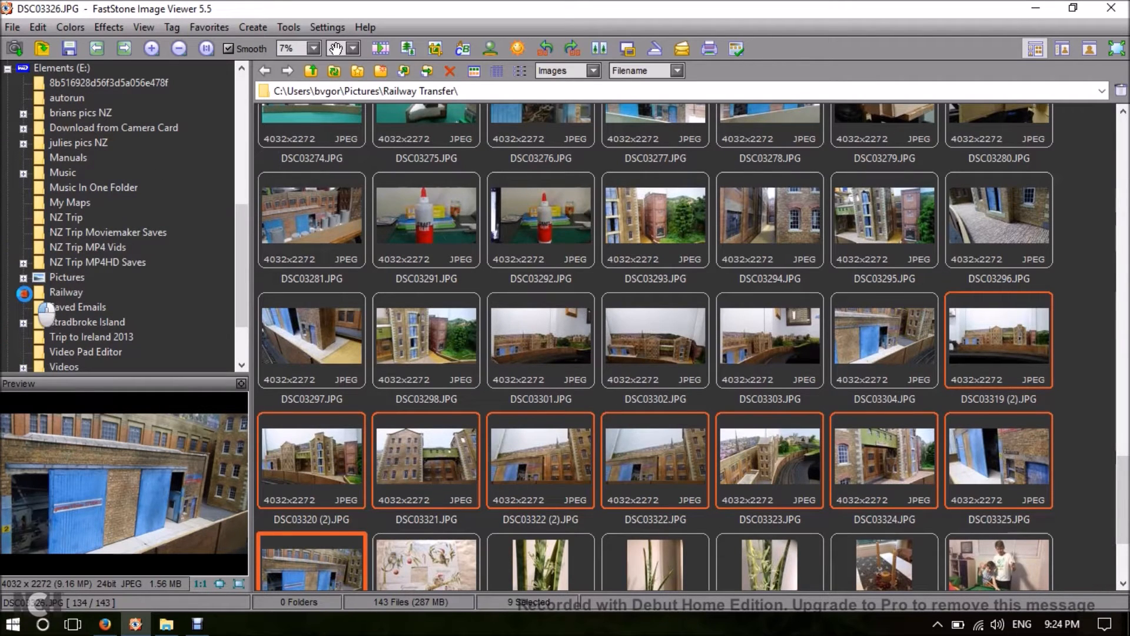
pyautogui.scroll(-8, 83, 259)
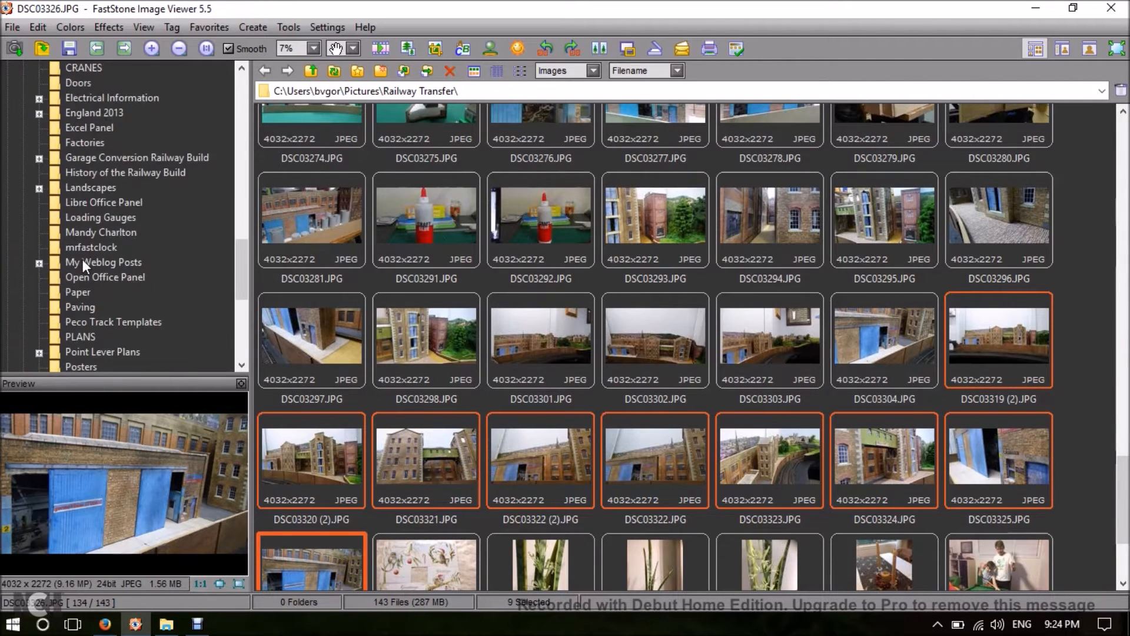
pyautogui.scroll(-2, 83, 259)
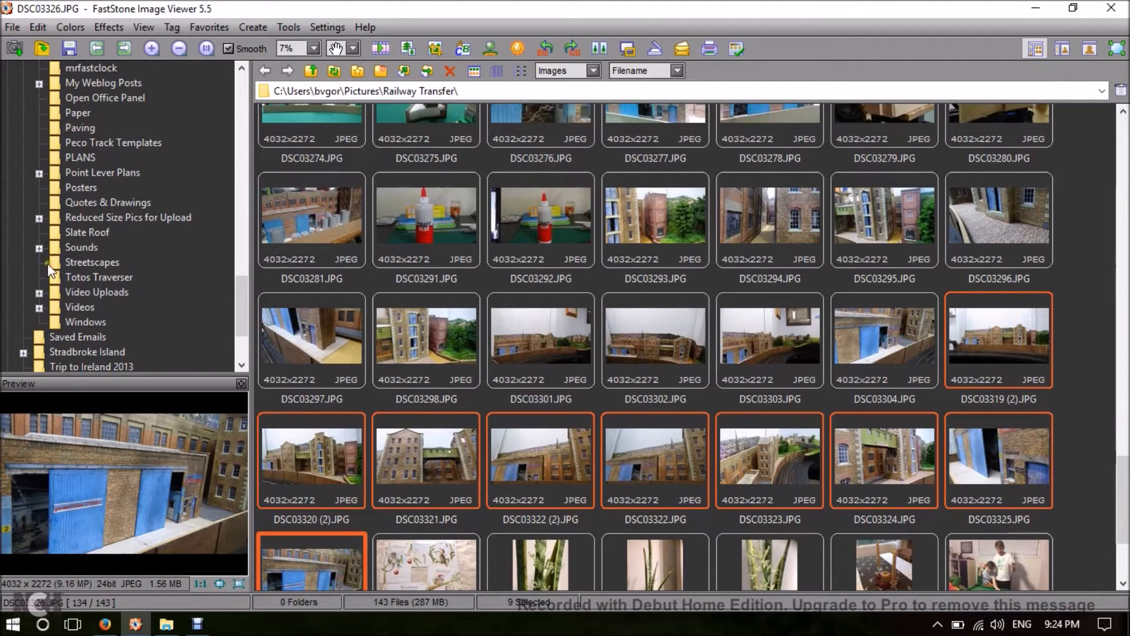
pyautogui.click(38, 218)
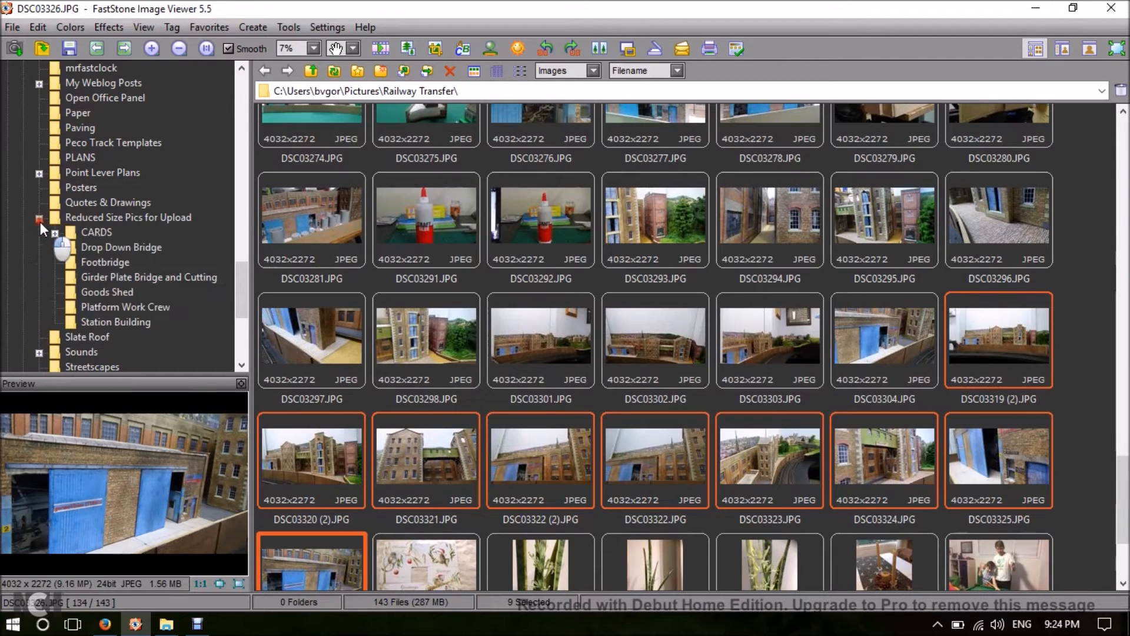
pyautogui.click(101, 249)
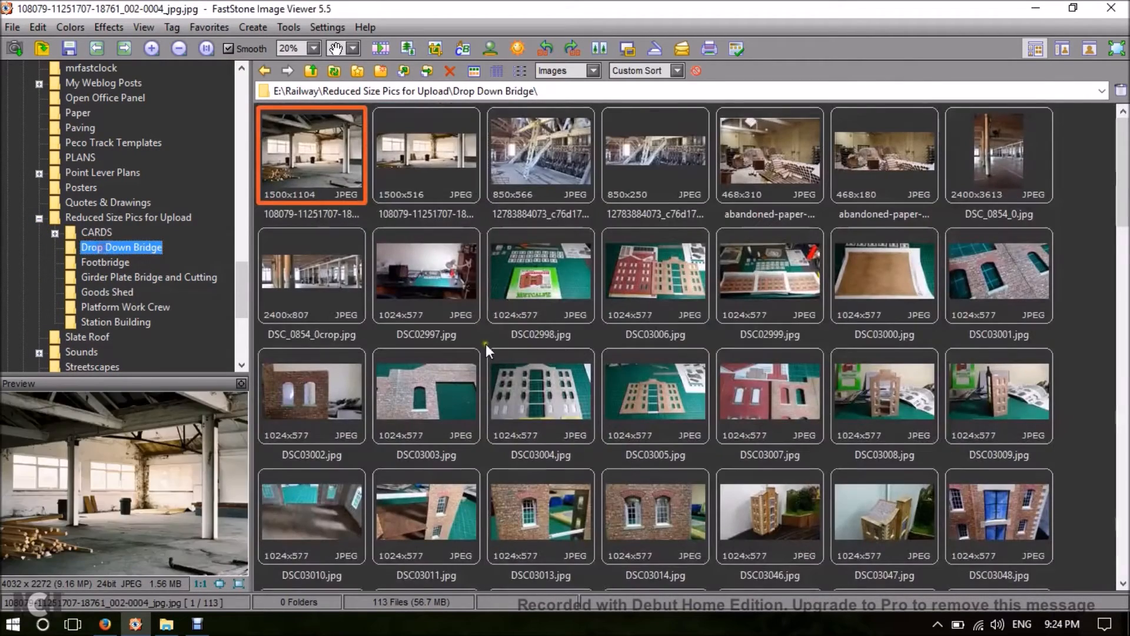
pyautogui.scroll(-13, 940, 374)
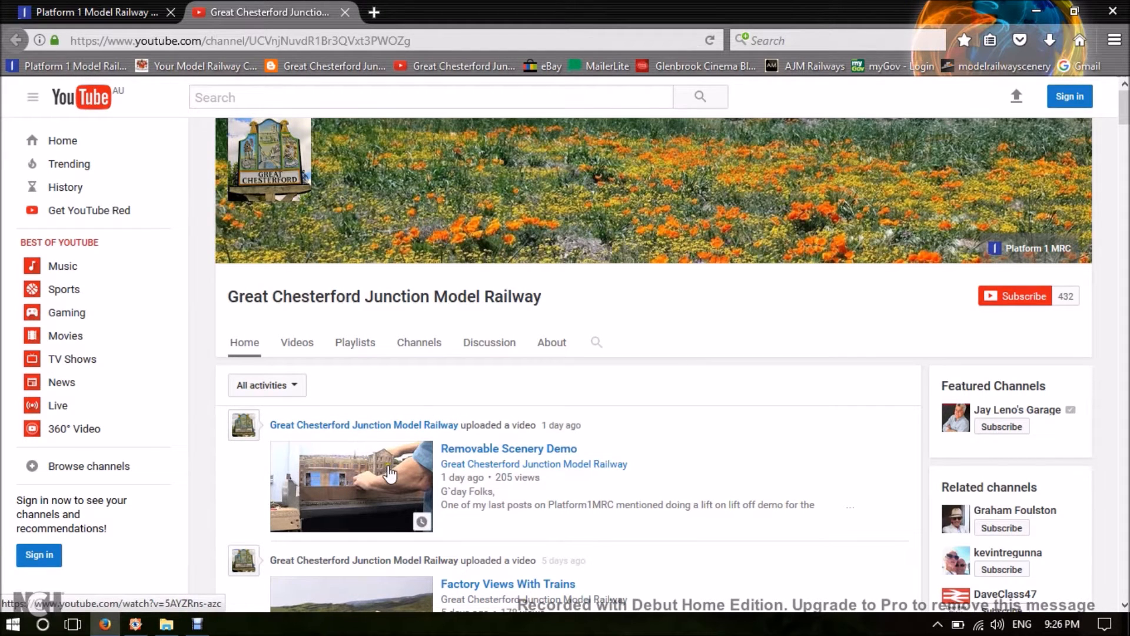
# In Firefox, open the Removable Scenery Demo video from the YouTube channel, pause it and copy its web address.
pyautogui.scroll(-4, 387, 467)
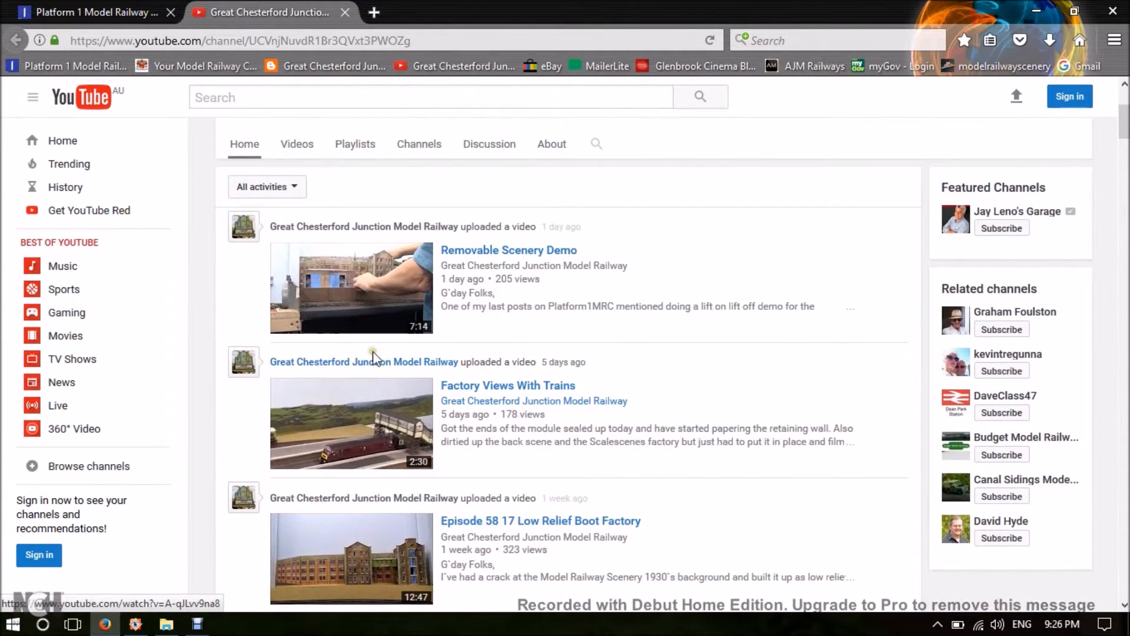
pyautogui.scroll(3, 373, 362)
pyautogui.click(468, 350)
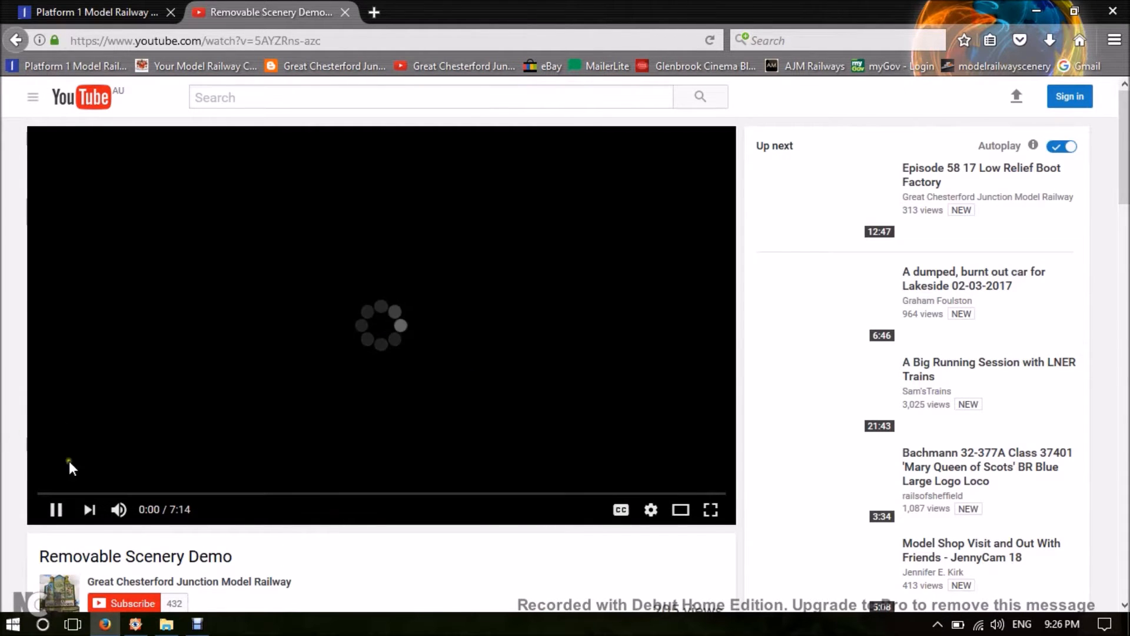
pyautogui.click(56, 510)
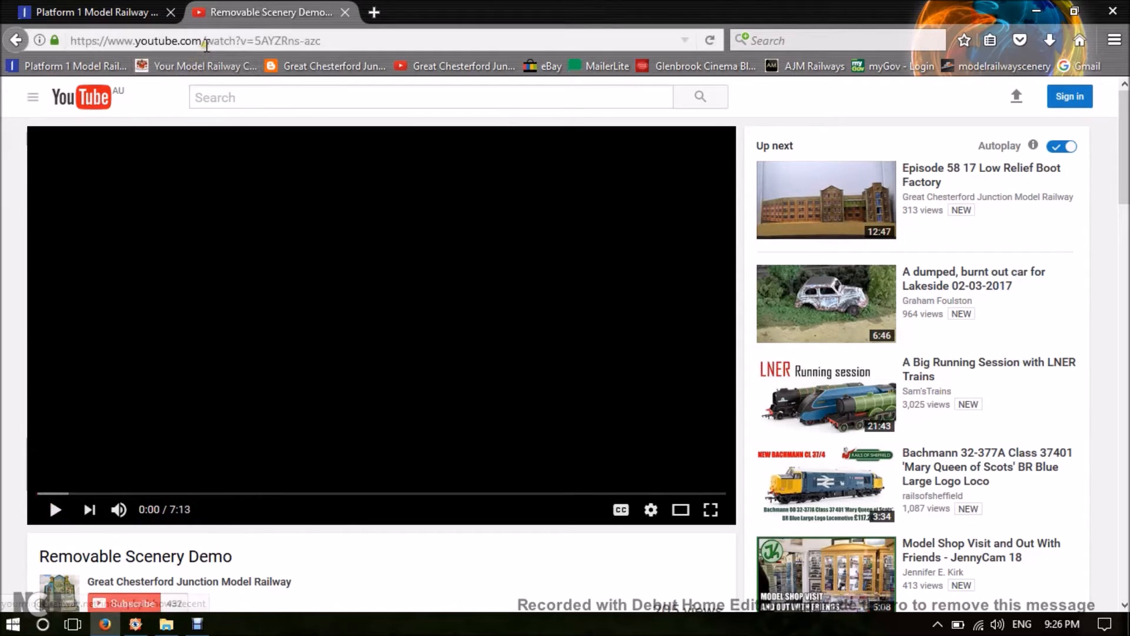
pyautogui.rightClick(209, 37)
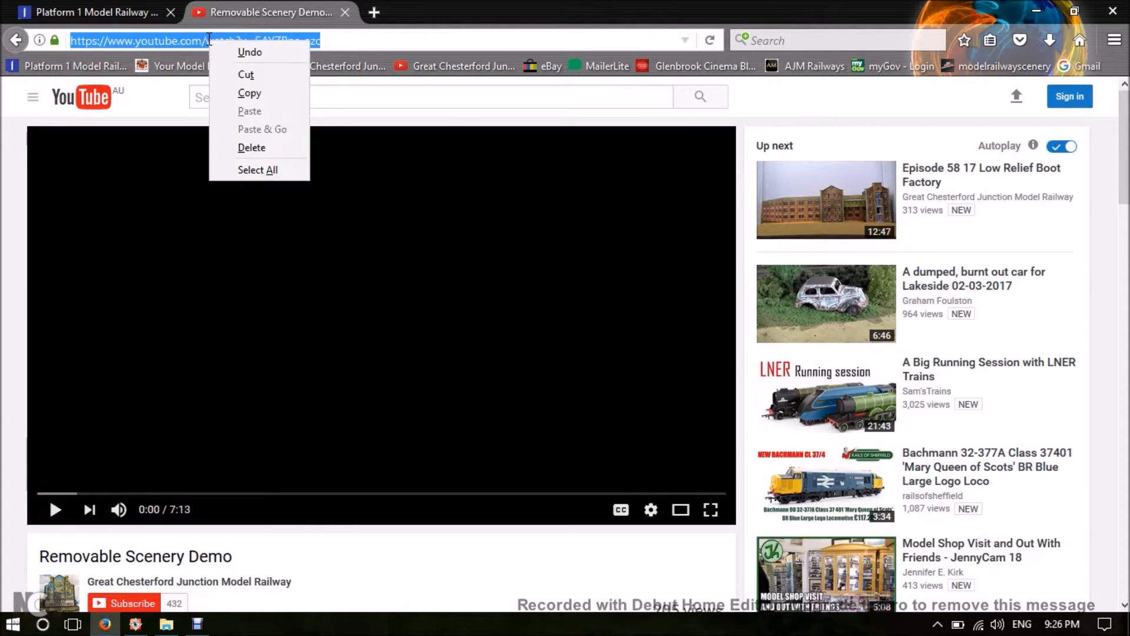
pyautogui.click(253, 94)
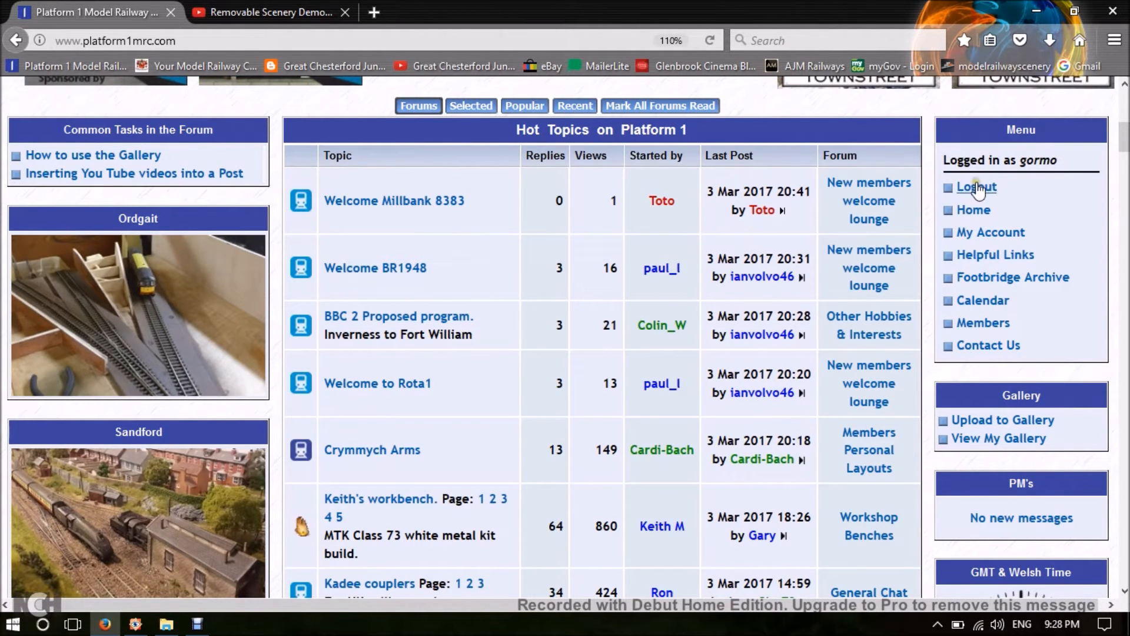
# Open the Upload to Gallery page on the Platform 1 MRC site and find its file upload fields.
pyautogui.click(994, 424)
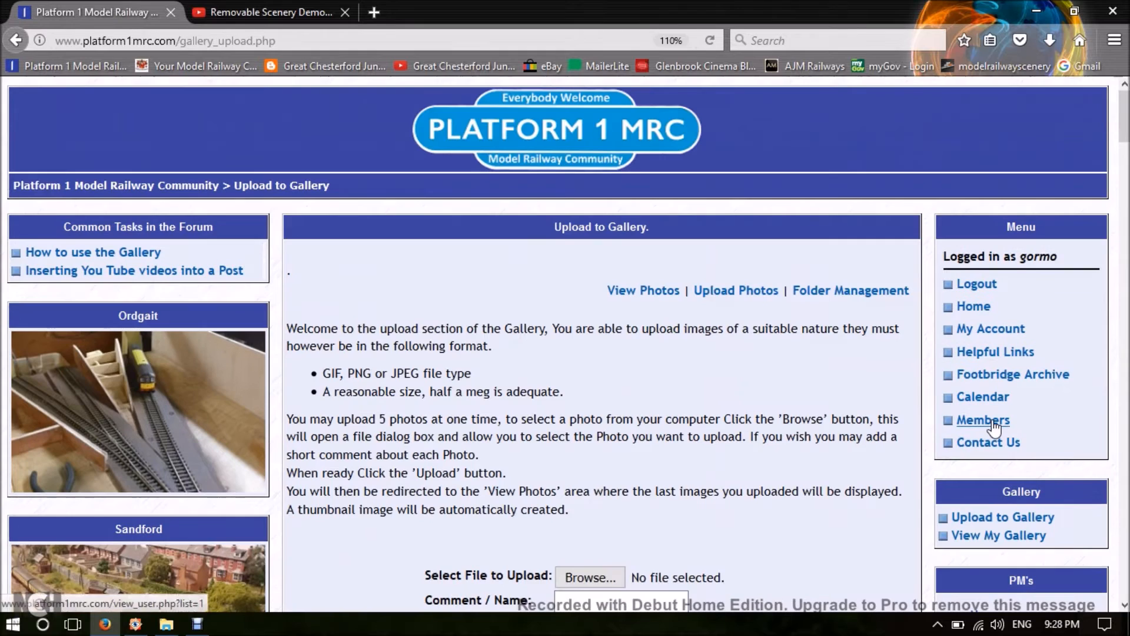
pyautogui.scroll(-3, 731, 417)
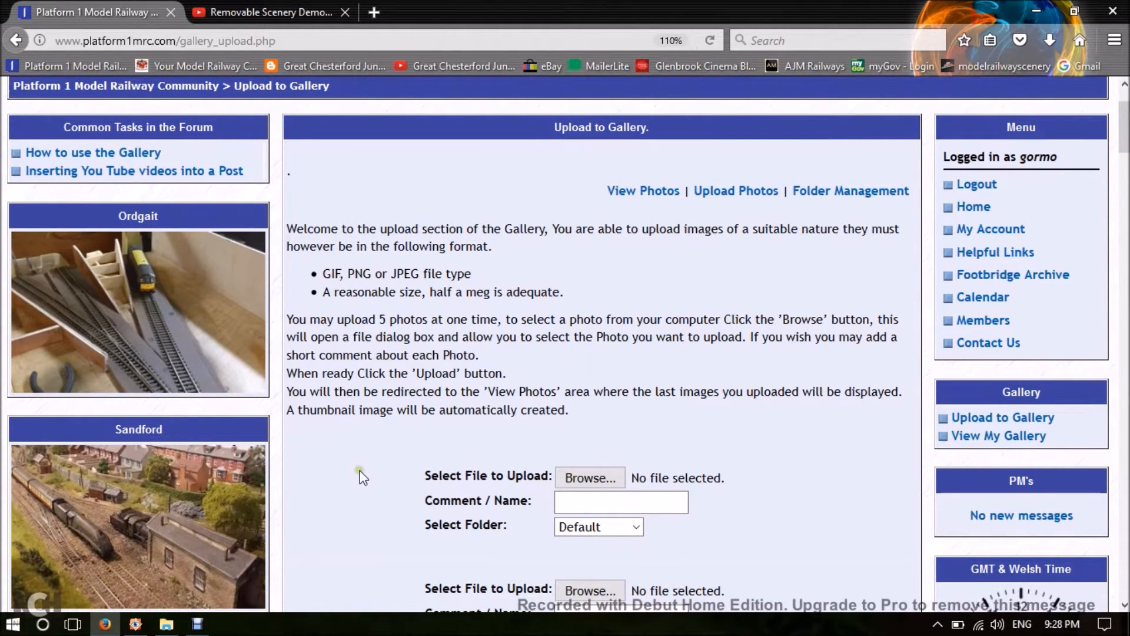
pyautogui.scroll(-3, 362, 477)
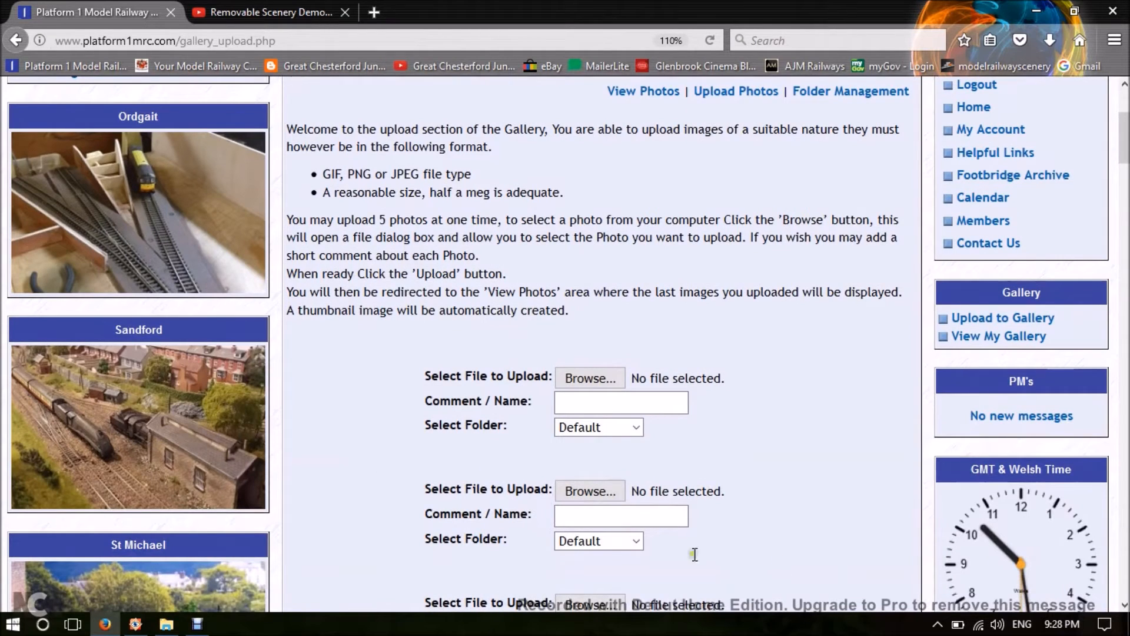
# Start choosing a file for the first upload slot and open E:\Railway\Reduced Size Pics for Upload\Drop Down Bridge.
pyautogui.click(586, 379)
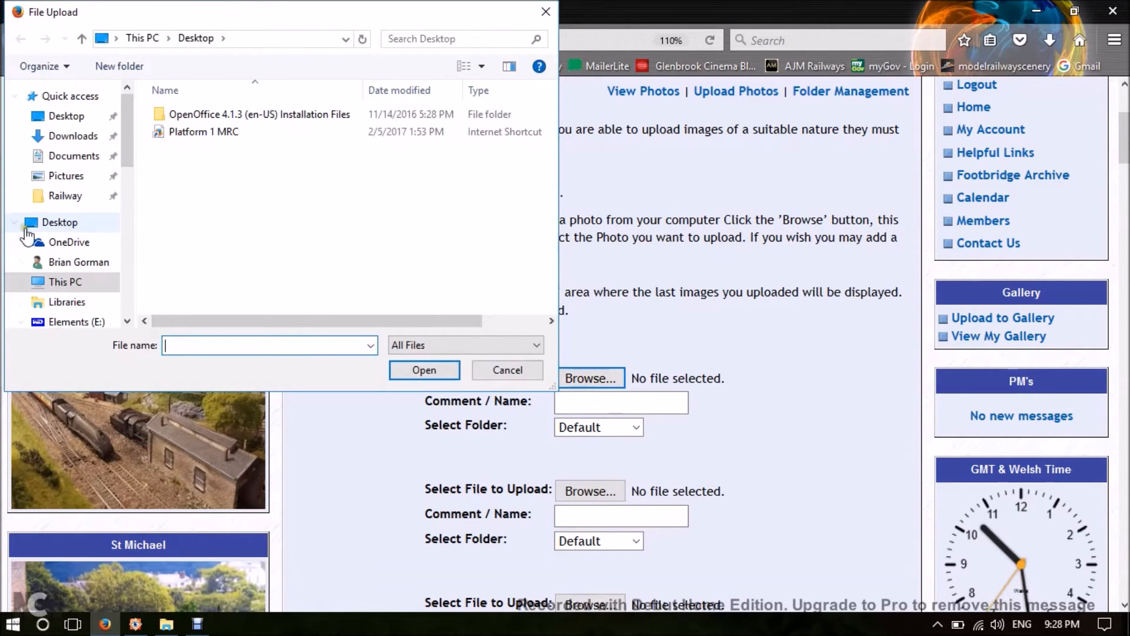
pyautogui.click(47, 324)
pyautogui.scroll(-1, 236, 187)
pyautogui.scroll(-1, 237, 187)
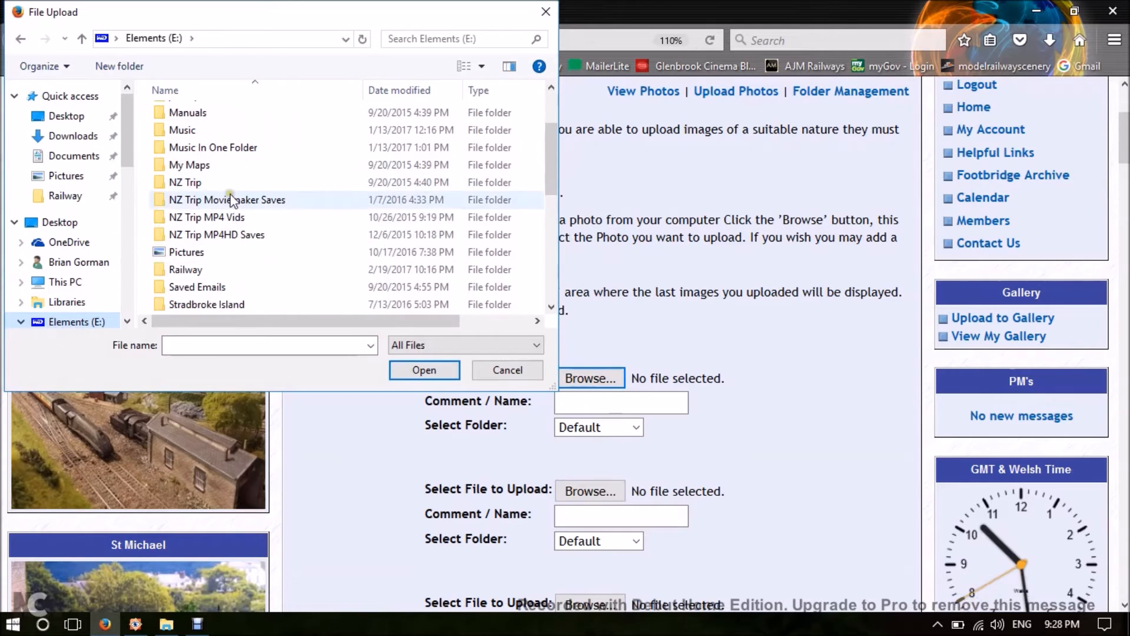
pyautogui.click(182, 271)
pyautogui.doubleClick(183, 271)
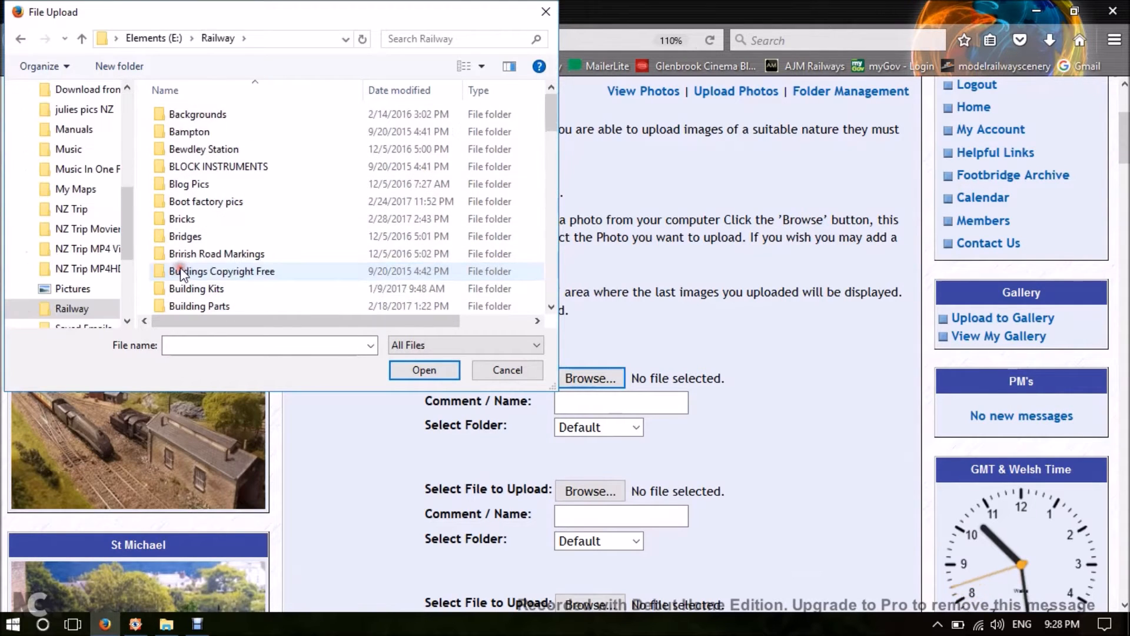
pyautogui.scroll(-6, 193, 256)
pyautogui.scroll(-5, 193, 256)
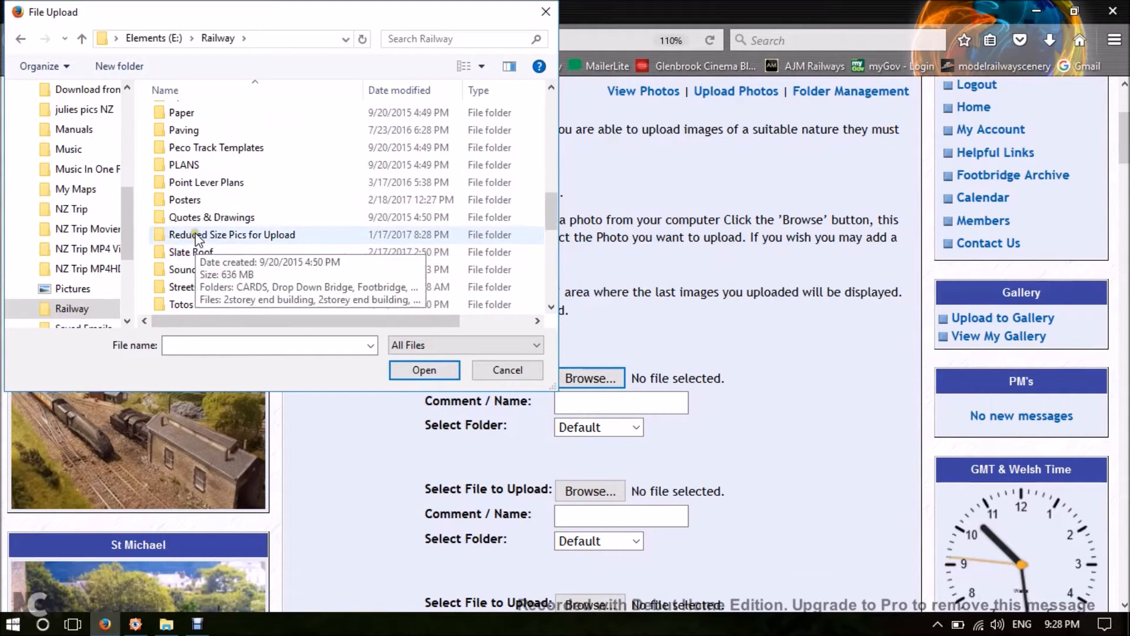
pyautogui.doubleClick(196, 235)
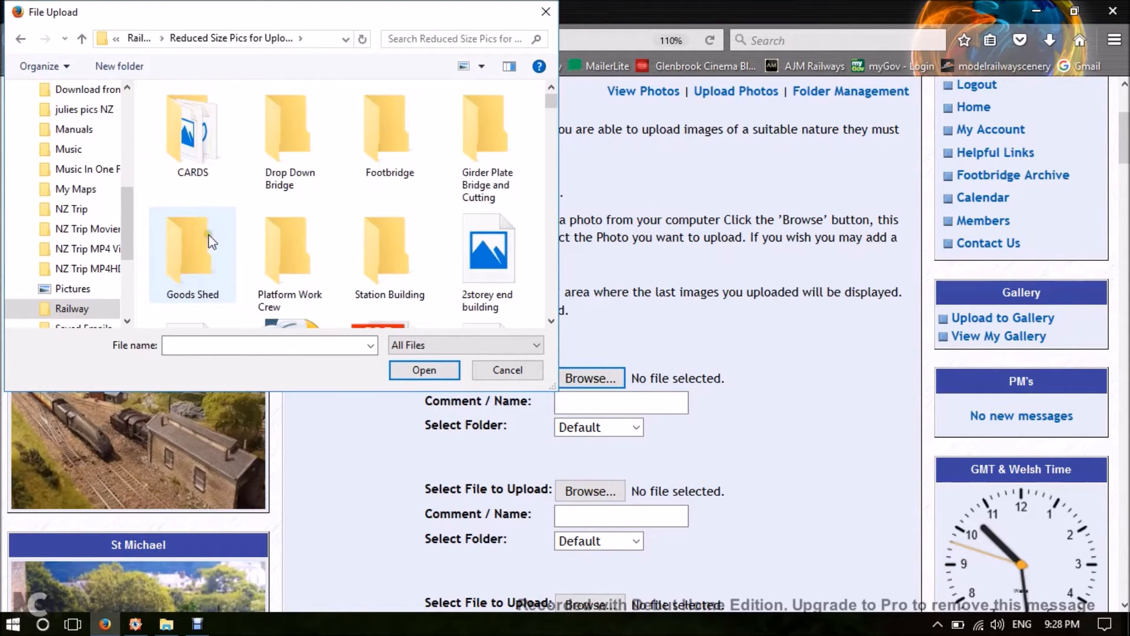
pyautogui.doubleClick(294, 174)
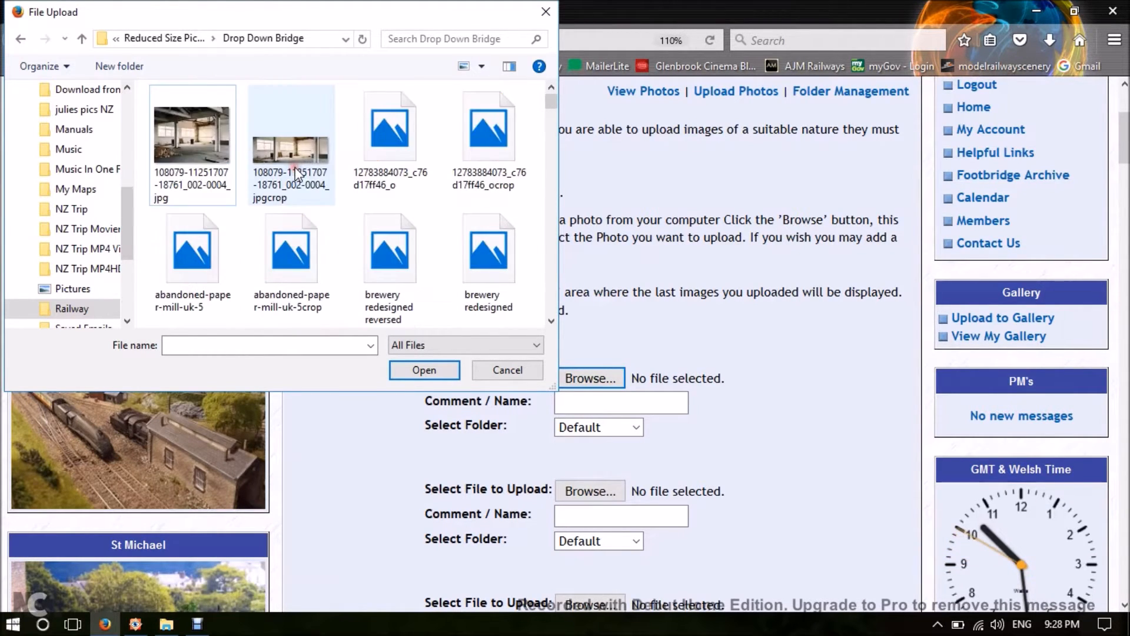
# Find DSC03319 (2) in the Drop Down Bridge folder and attach it to the first upload slot.
pyautogui.scroll(-10, 372, 218)
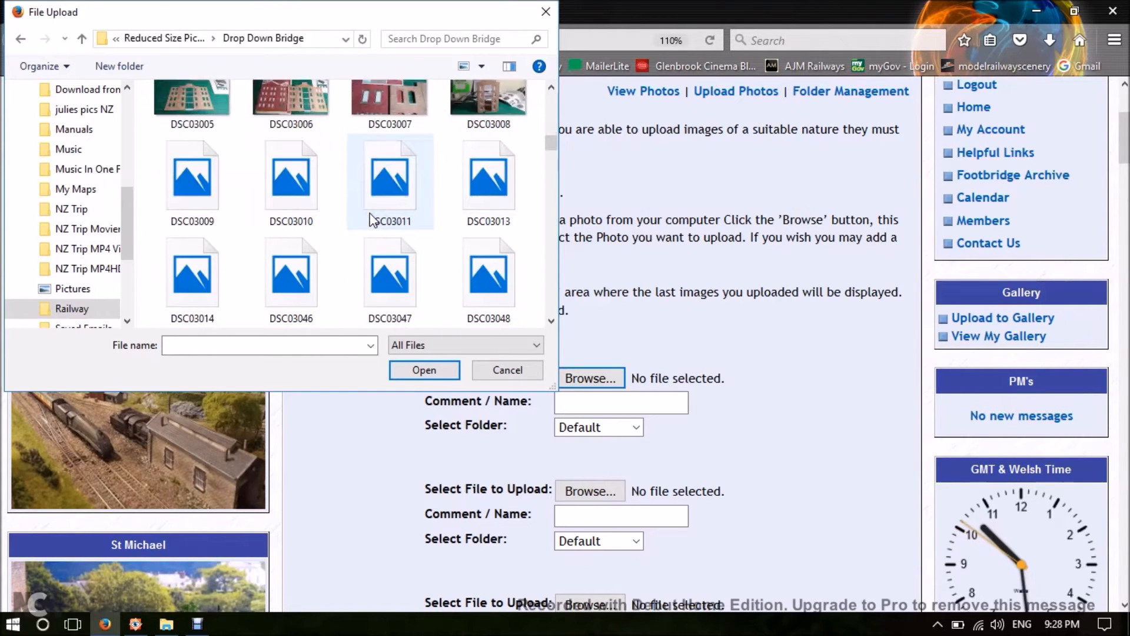
pyautogui.scroll(-15, 388, 214)
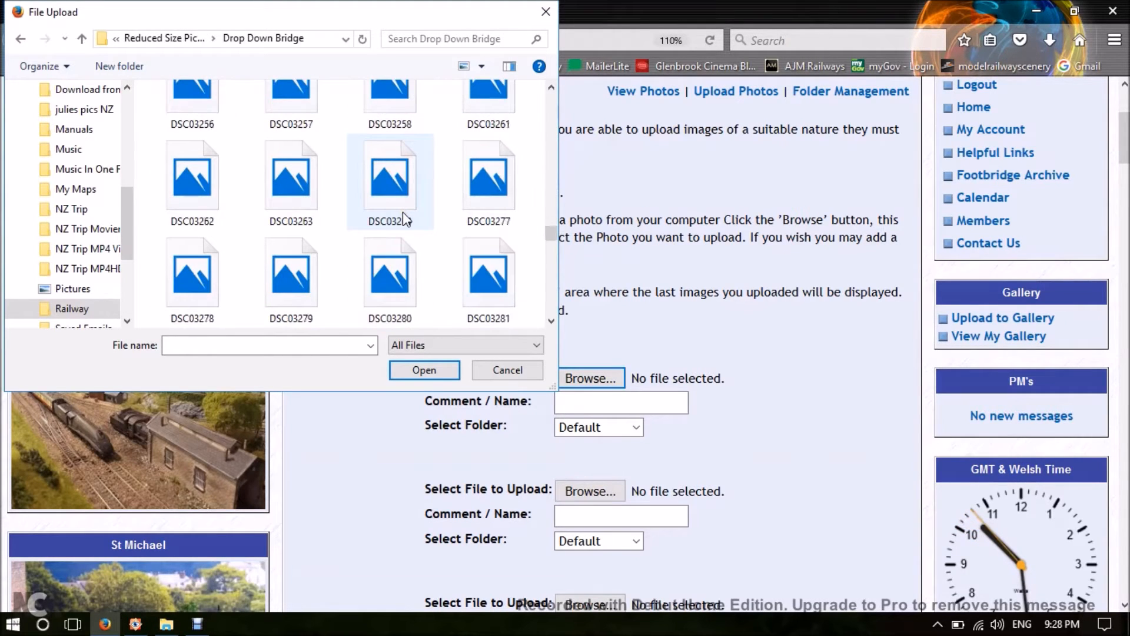
pyautogui.scroll(-5, 406, 219)
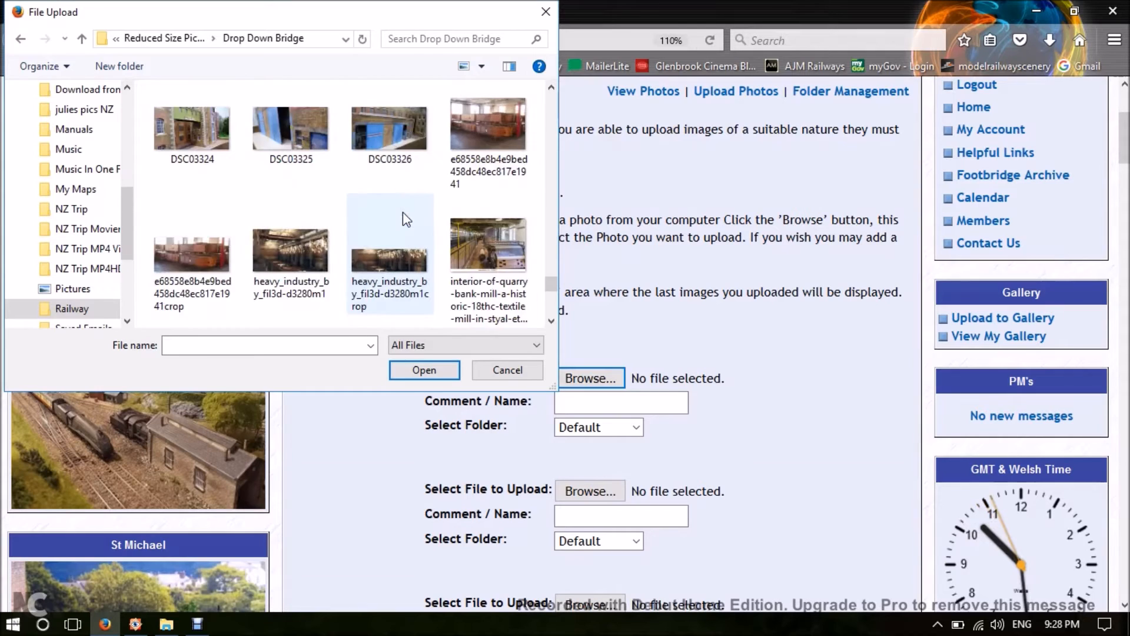
pyautogui.scroll(5, 404, 213)
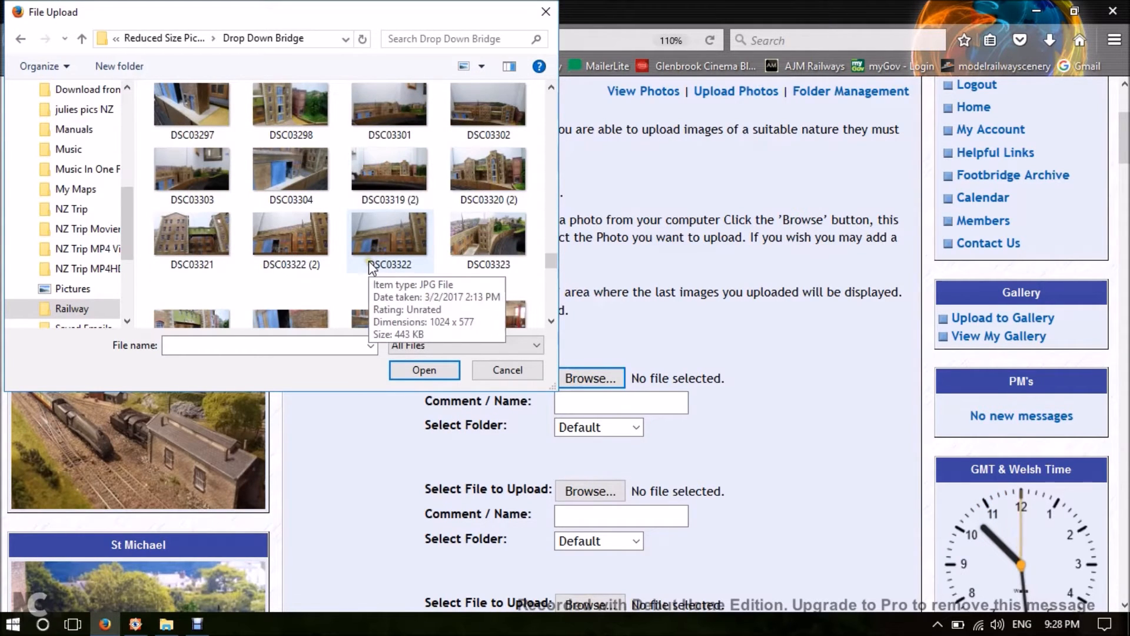
pyautogui.click(397, 172)
pyautogui.click(429, 371)
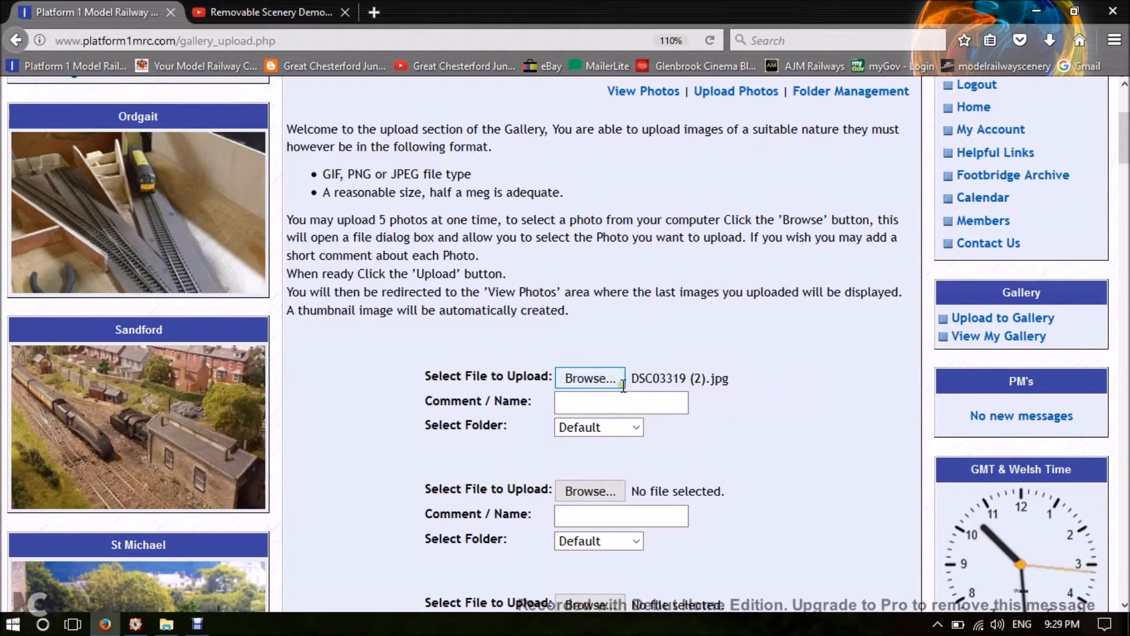
# Attach DSC03320 (2) from the Drop Down Bridge folder to the second upload slot.
pyautogui.scroll(-3, 690, 448)
pyautogui.click(599, 493)
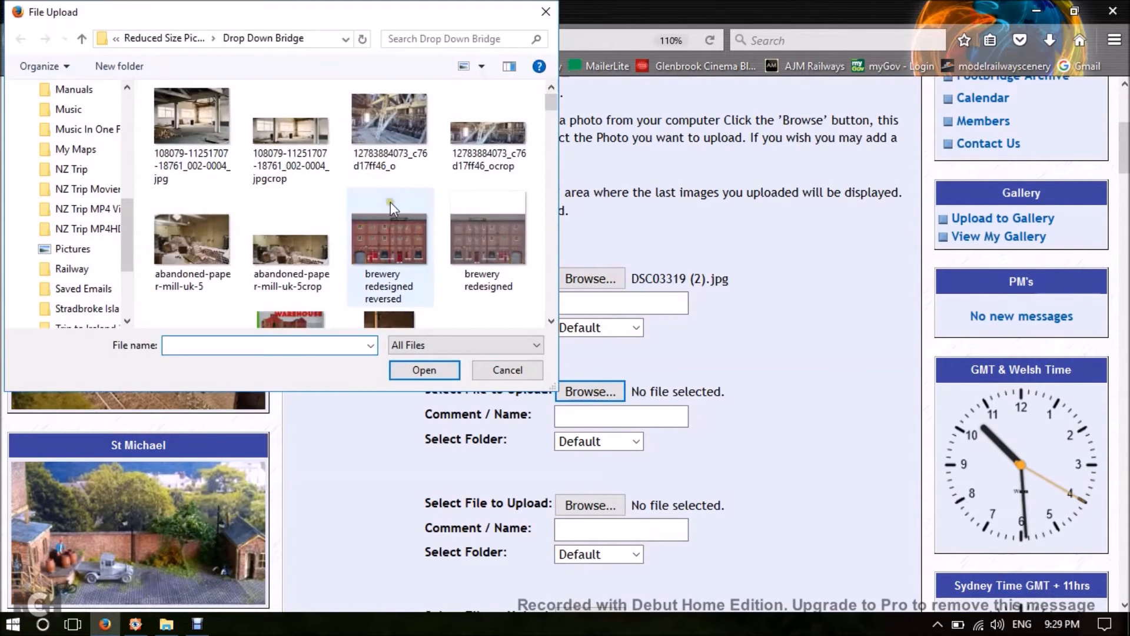
pyautogui.scroll(-15, 395, 206)
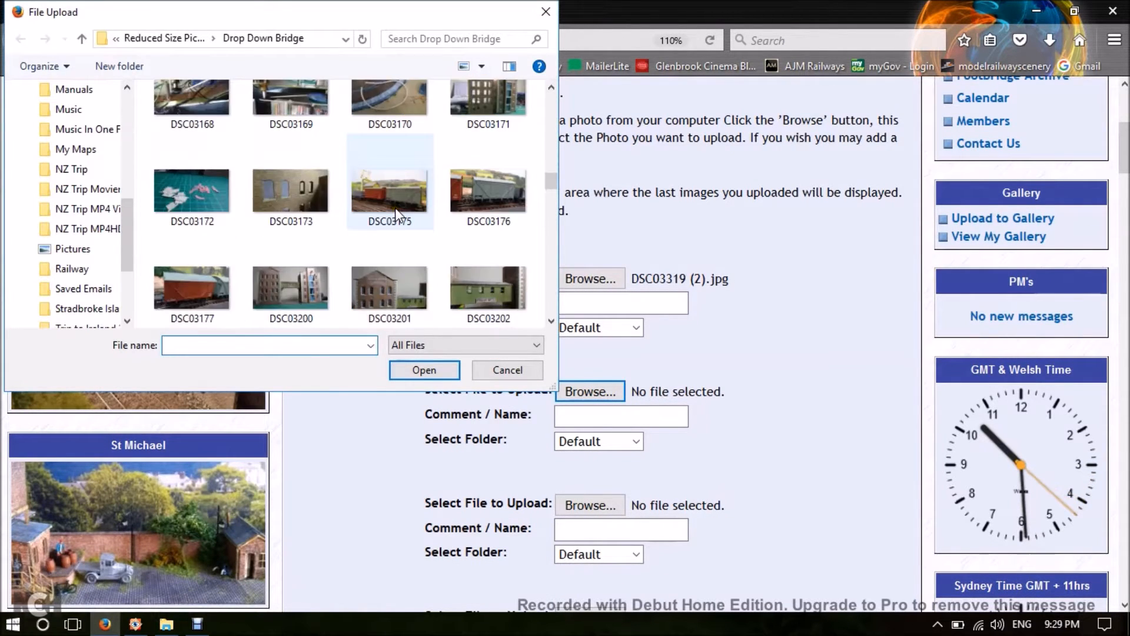
pyautogui.scroll(-10, 395, 207)
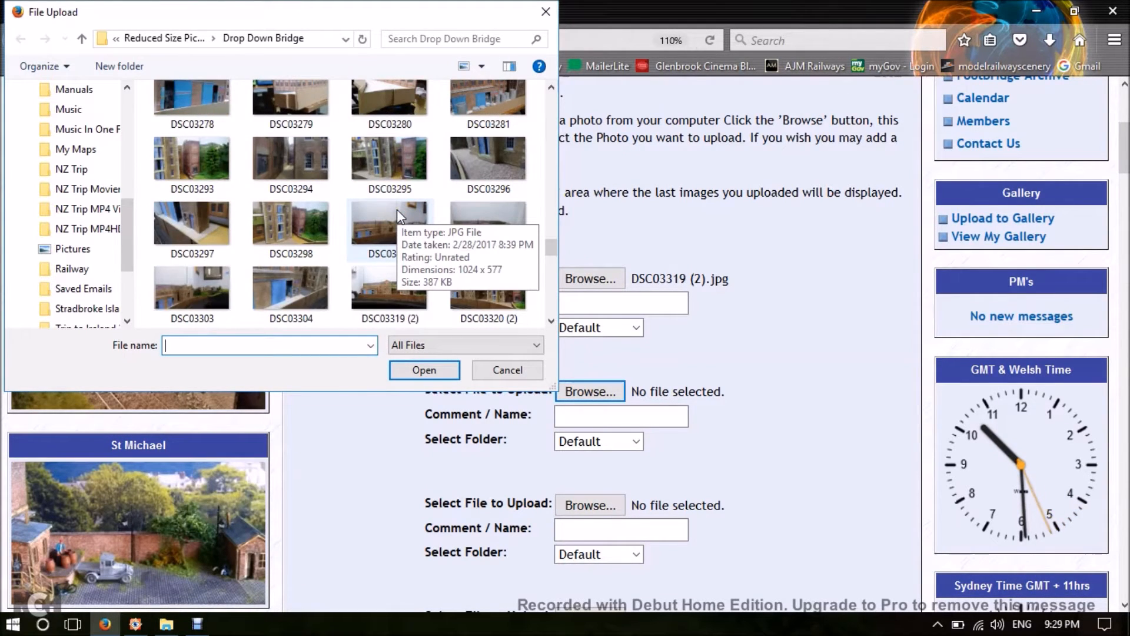
pyautogui.scroll(-3, 397, 209)
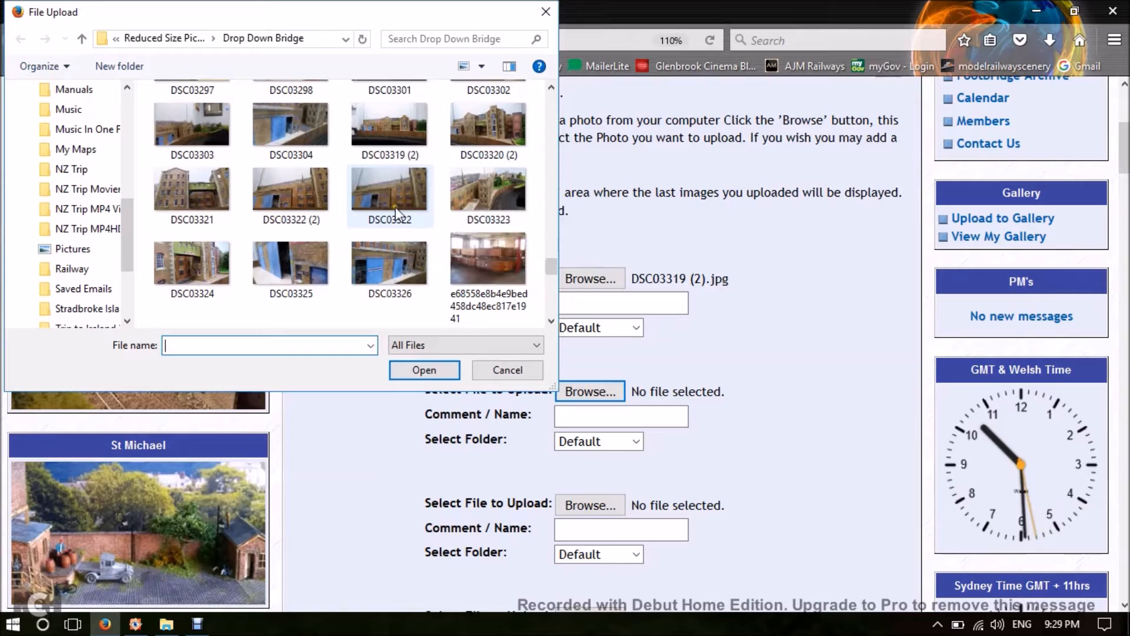
pyautogui.click(484, 136)
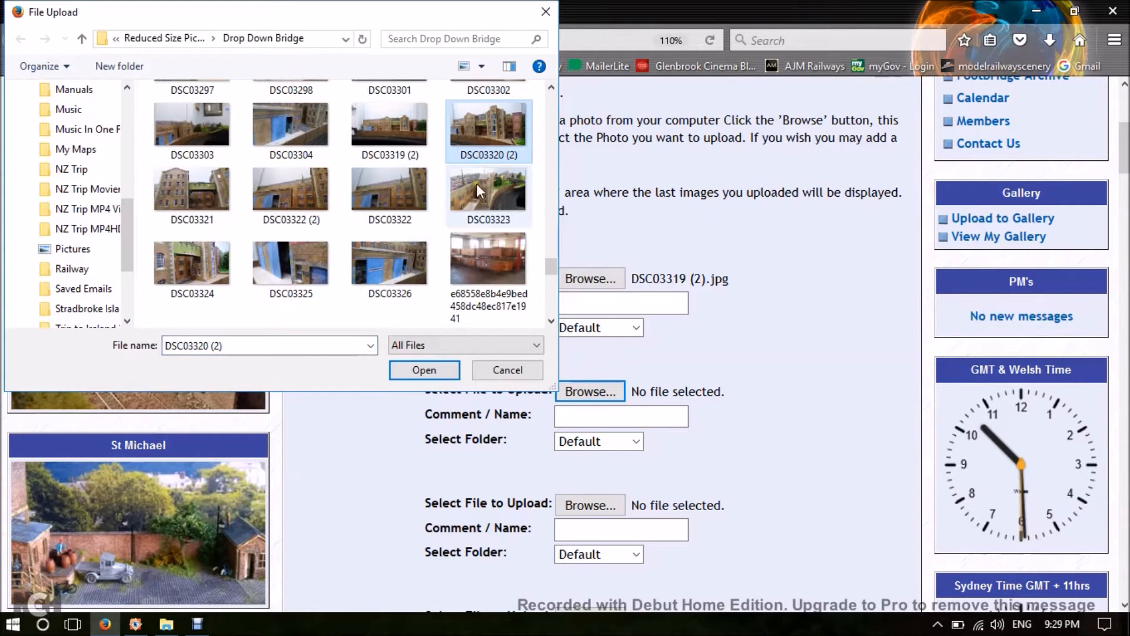
pyautogui.click(434, 371)
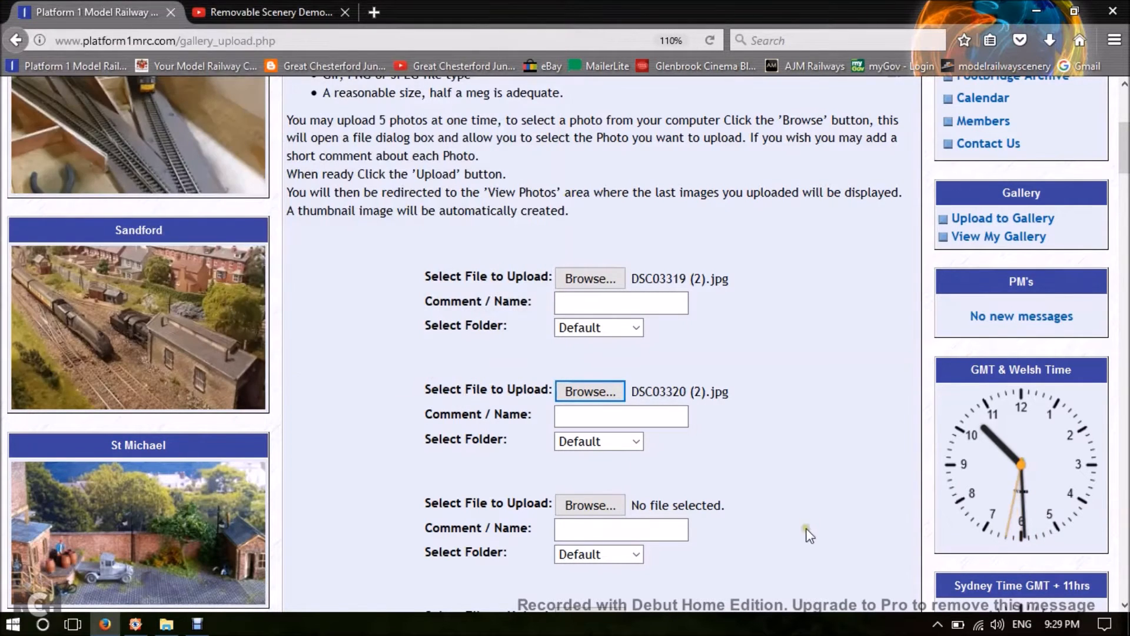
# Attach DSC03321 from the Drop Down Bridge folder to the third upload slot.
pyautogui.scroll(-3, 692, 518)
pyautogui.click(598, 406)
pyautogui.moveTo(552, 103); pyautogui.dragTo(556, 266)
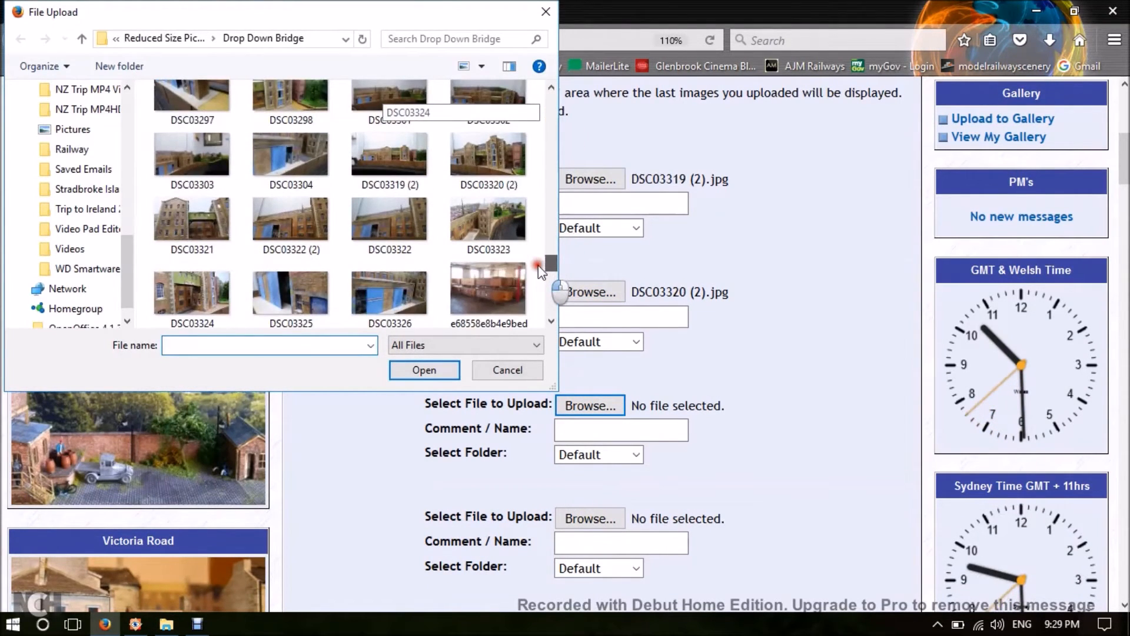
pyautogui.click(182, 223)
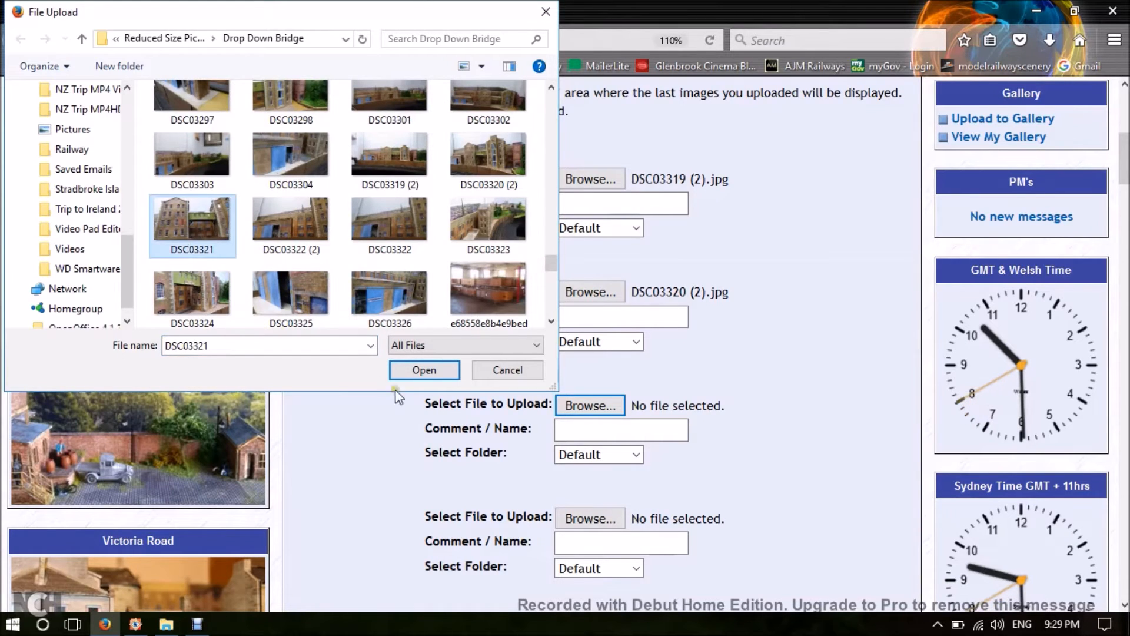
pyautogui.click(441, 374)
# Attach DSC03322 (2) from the Drop Down Bridge folder to the fourth upload slot.
pyautogui.click(617, 520)
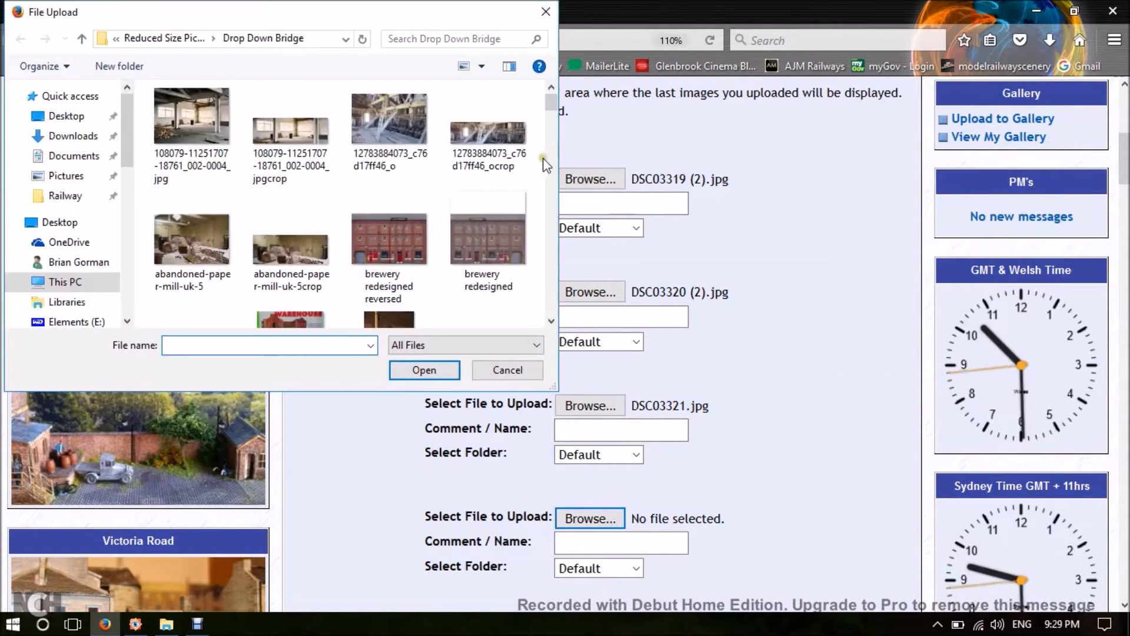
pyautogui.moveTo(557, 104); pyautogui.dragTo(536, 272)
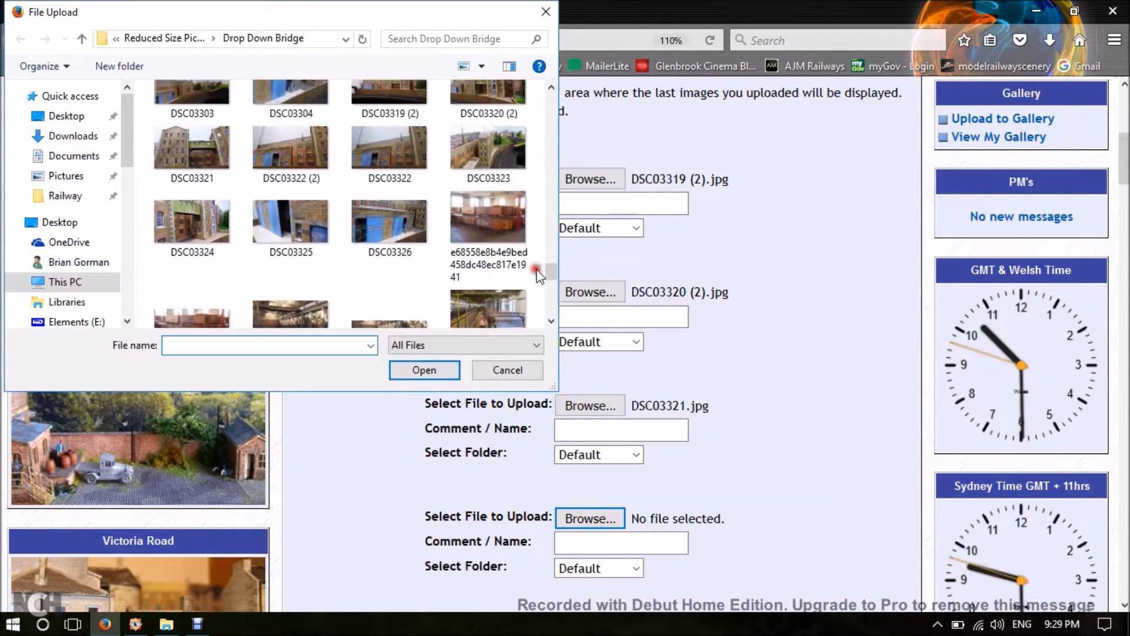
pyautogui.click(295, 154)
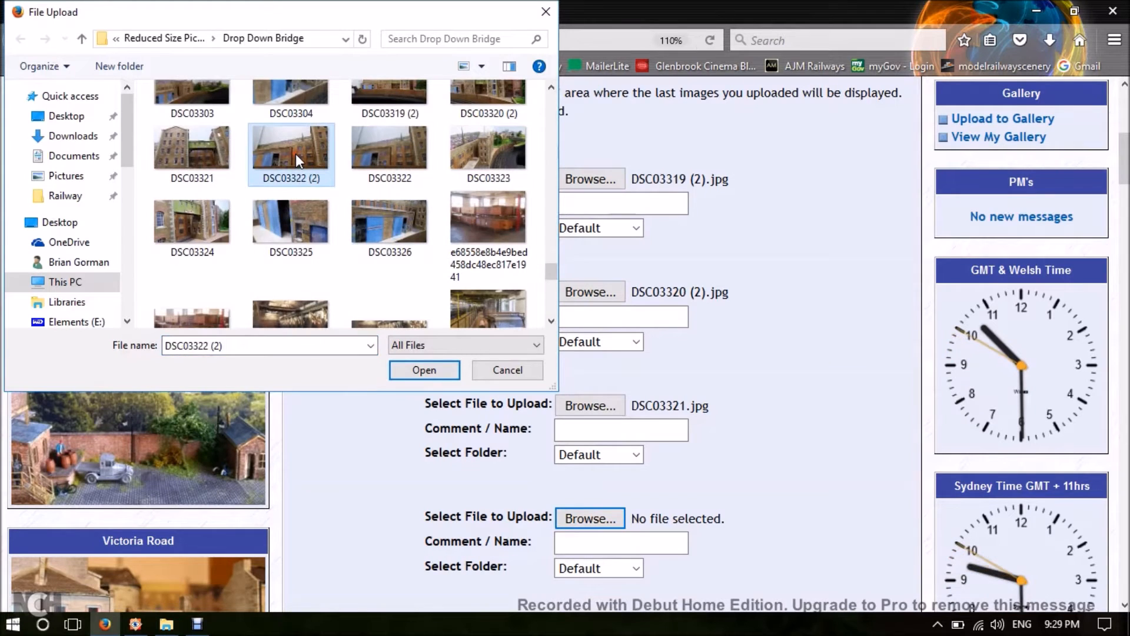
pyautogui.click(447, 374)
# Attach DSC03323 from the Drop Down Bridge folder to the fifth upload slot.
pyautogui.scroll(-3, 739, 431)
pyautogui.scroll(-3, 729, 454)
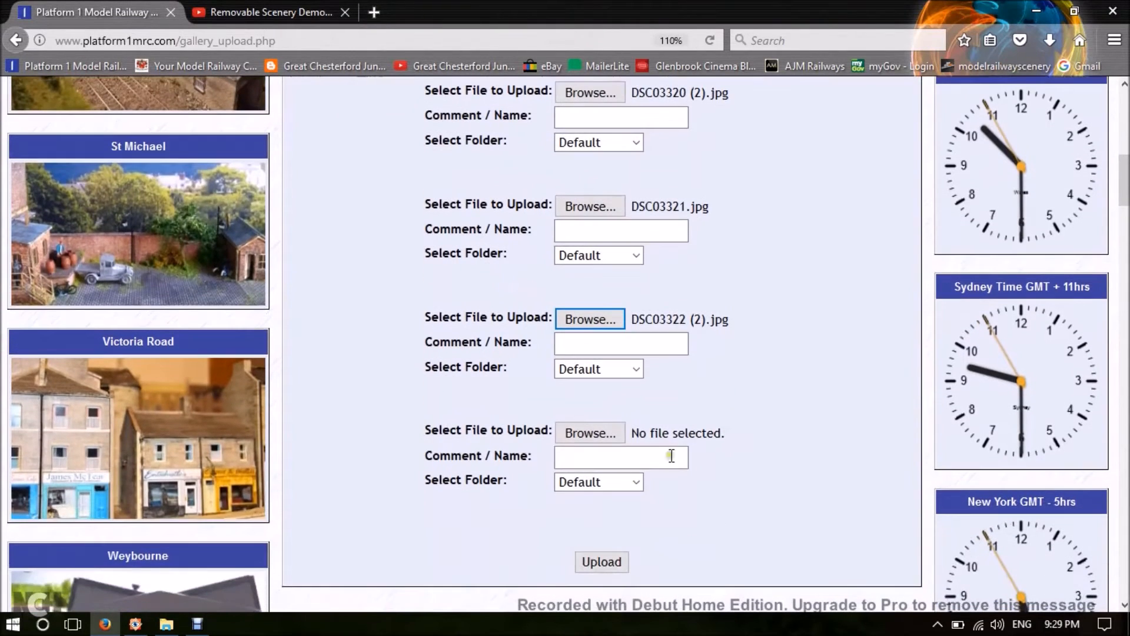
pyautogui.click(599, 434)
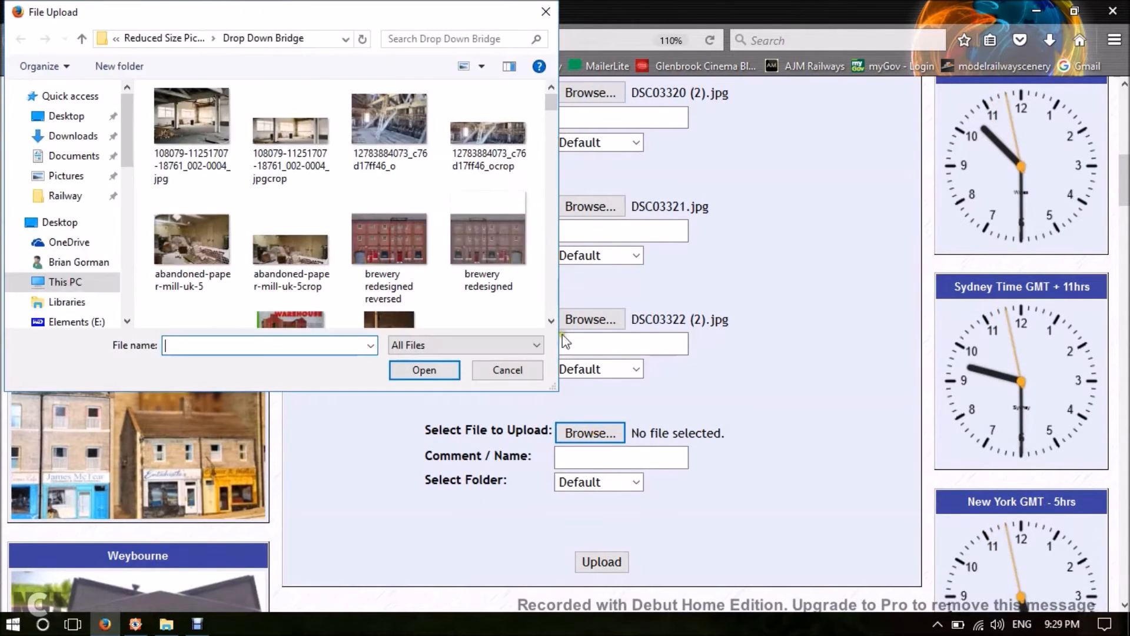
pyautogui.scroll(-10, 432, 222)
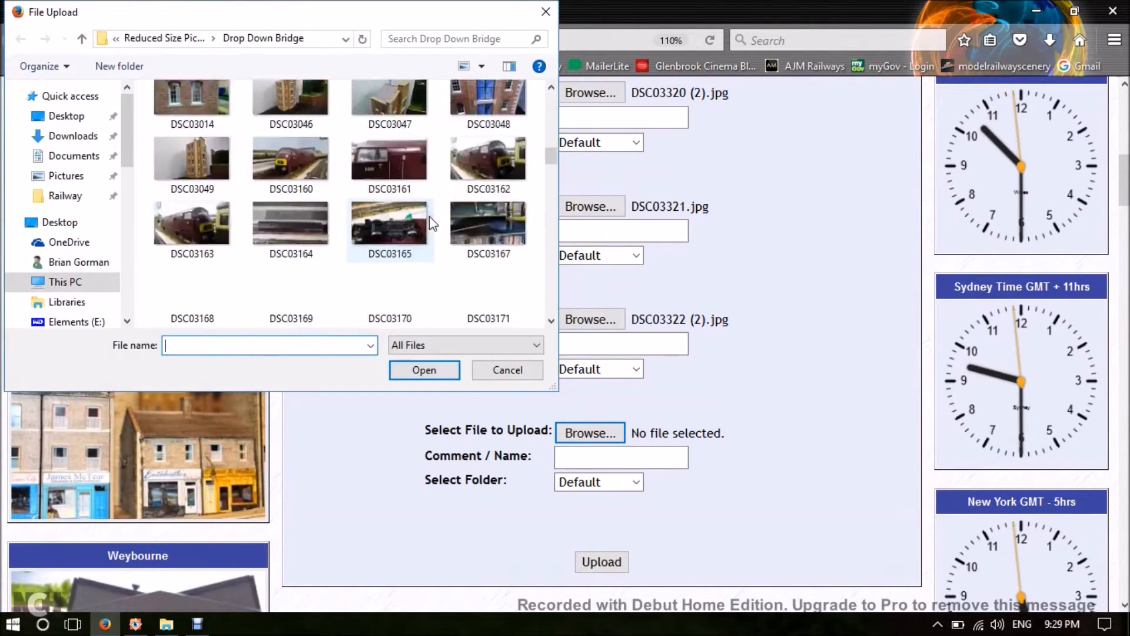
pyautogui.scroll(-6, 432, 223)
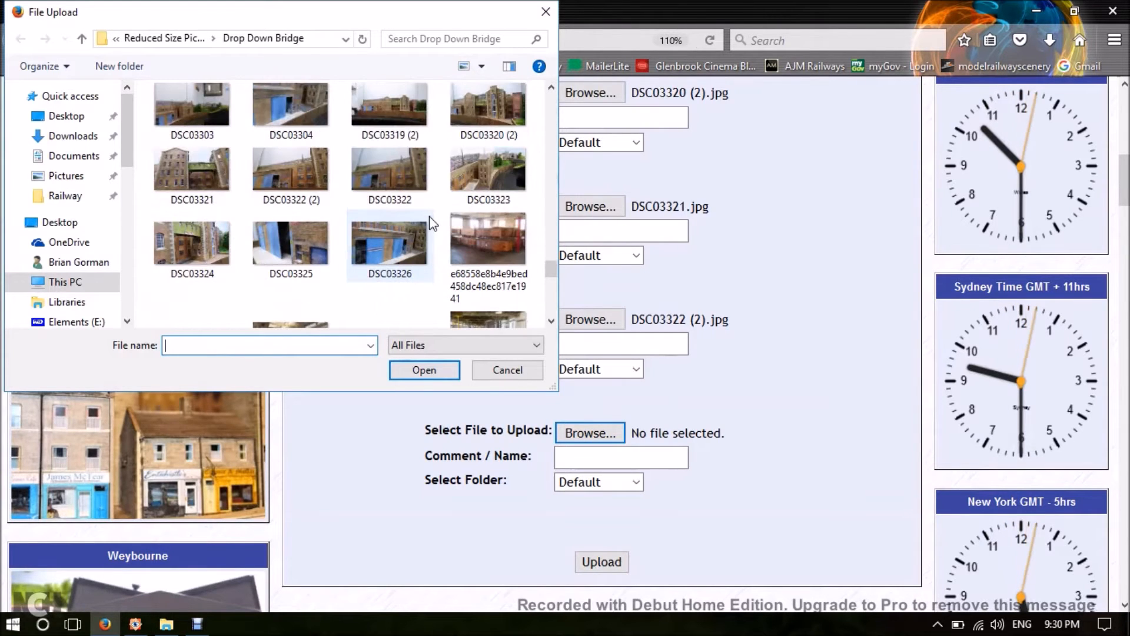
pyautogui.click(484, 174)
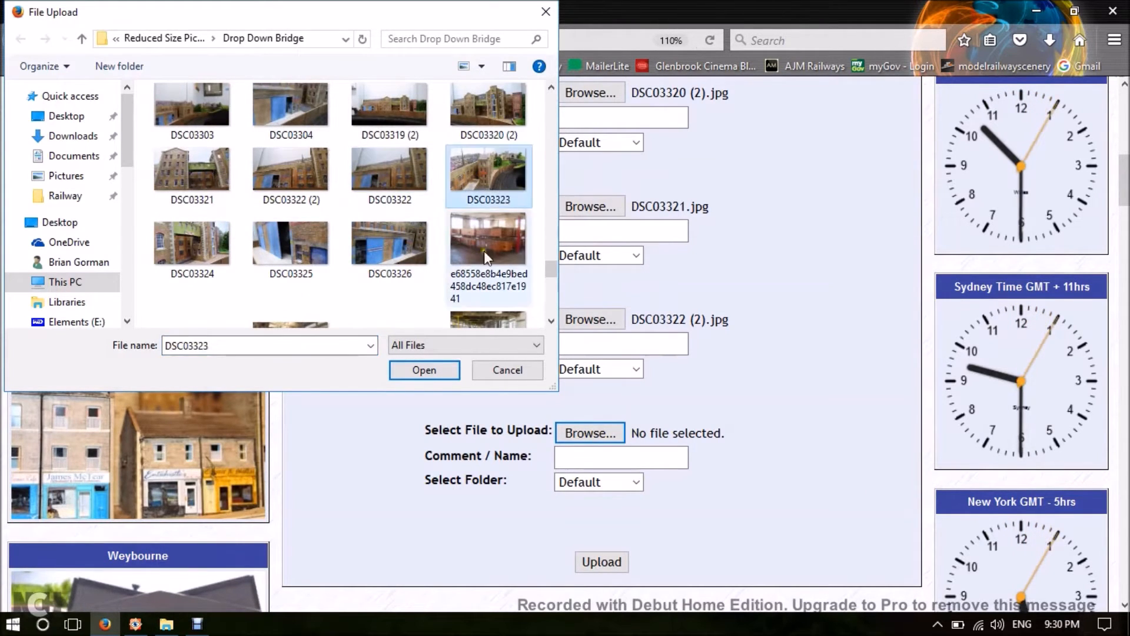
pyautogui.click(423, 370)
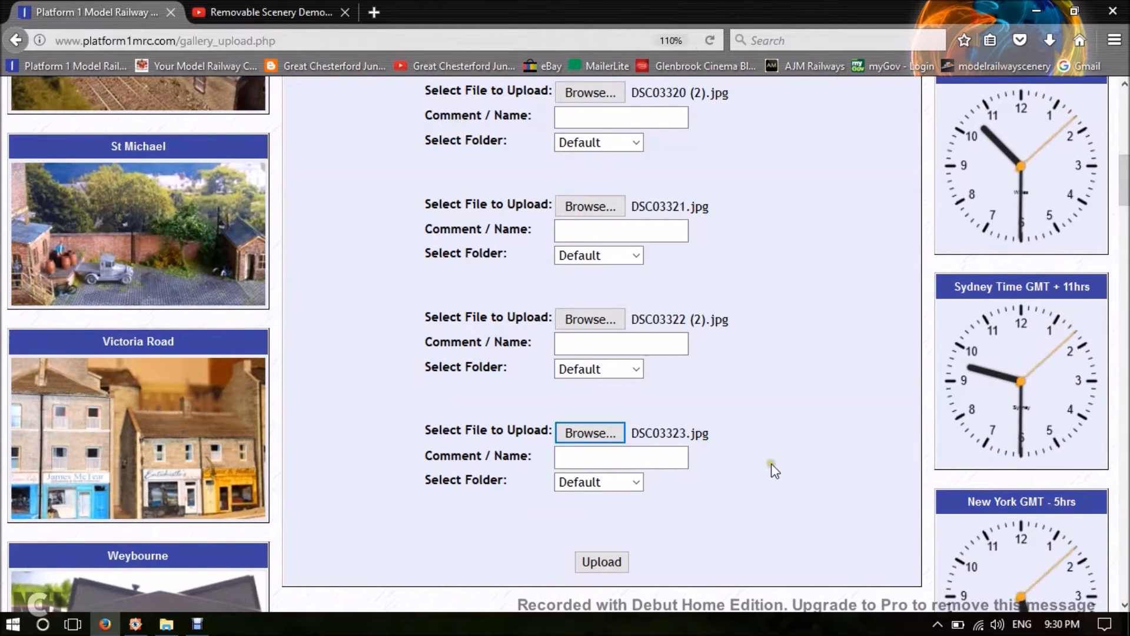
# Review the five selected files and upload them to the Default gallery folder.
pyautogui.scroll(2, 773, 463)
pyautogui.scroll(2, 775, 462)
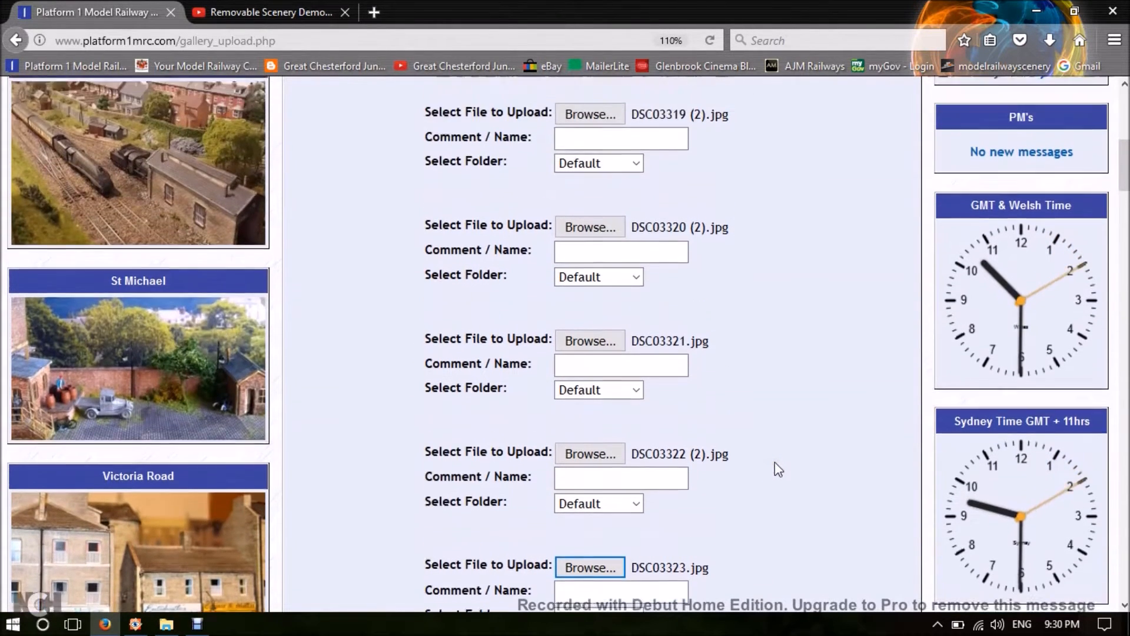
pyautogui.scroll(-2, 775, 462)
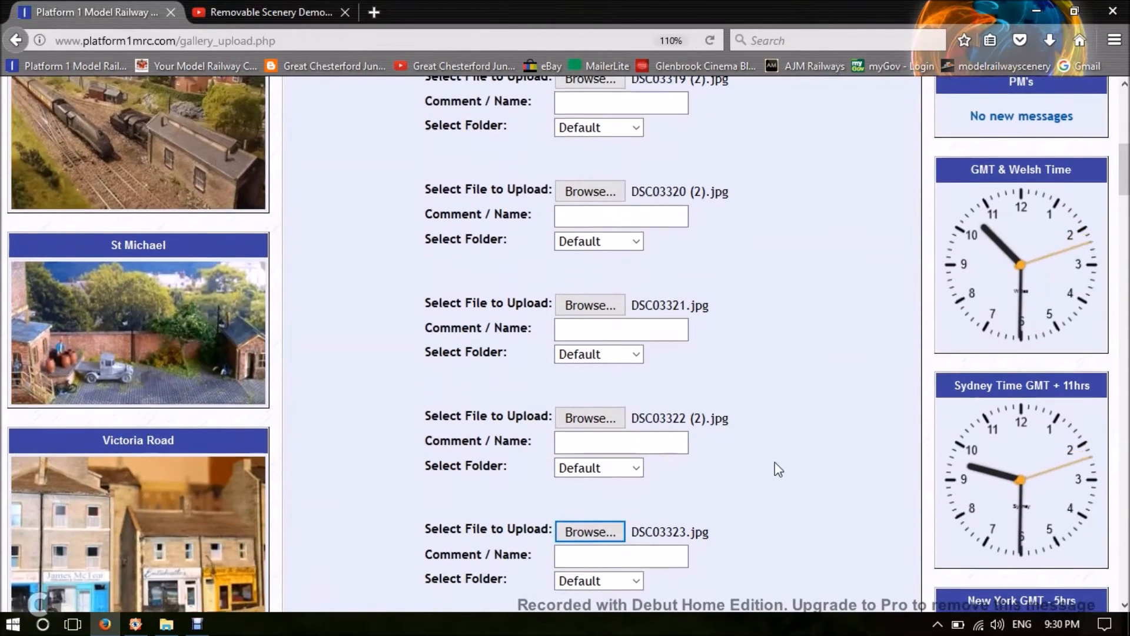
pyautogui.scroll(-4, 775, 462)
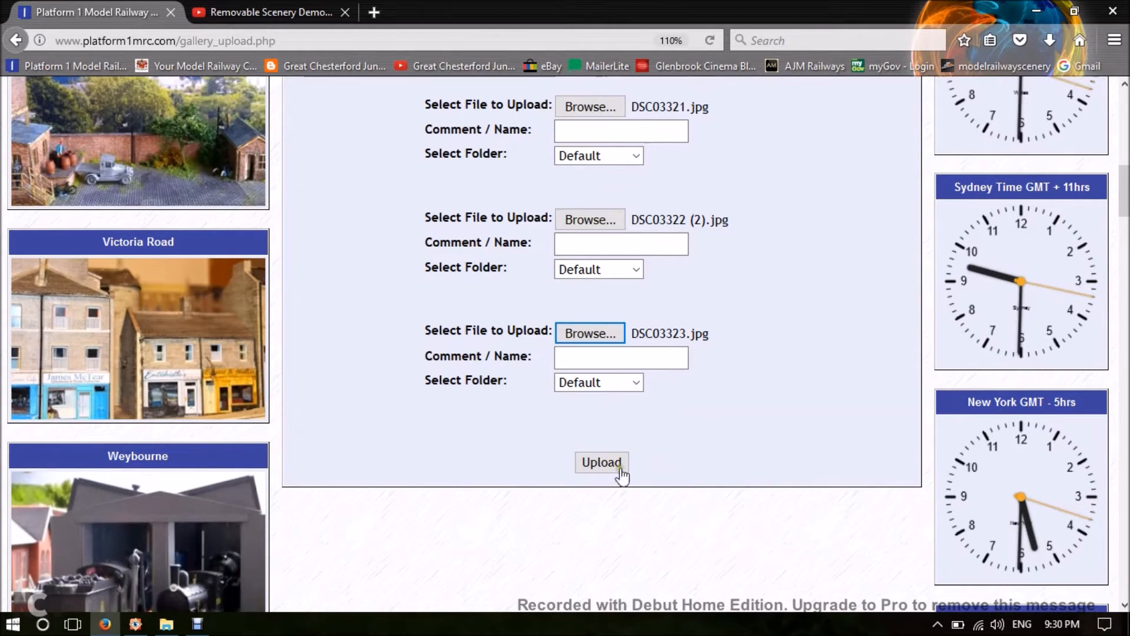
pyautogui.click(598, 468)
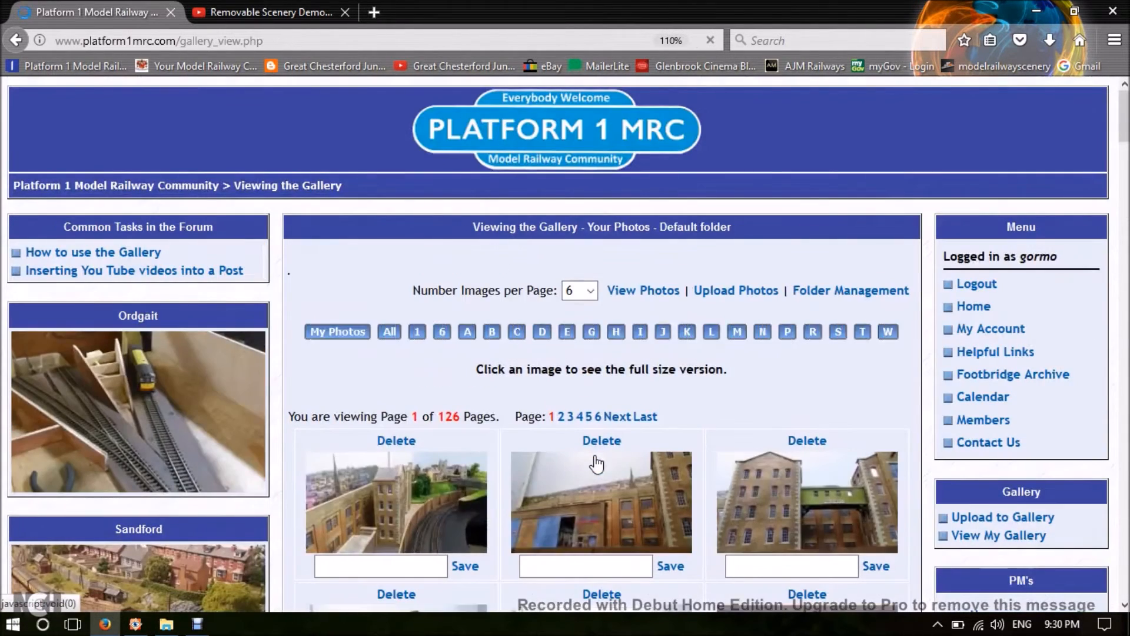
# Look over the newly uploaded photos in the gallery and return to the Platform 1 MRC home page.
pyautogui.scroll(-3, 598, 463)
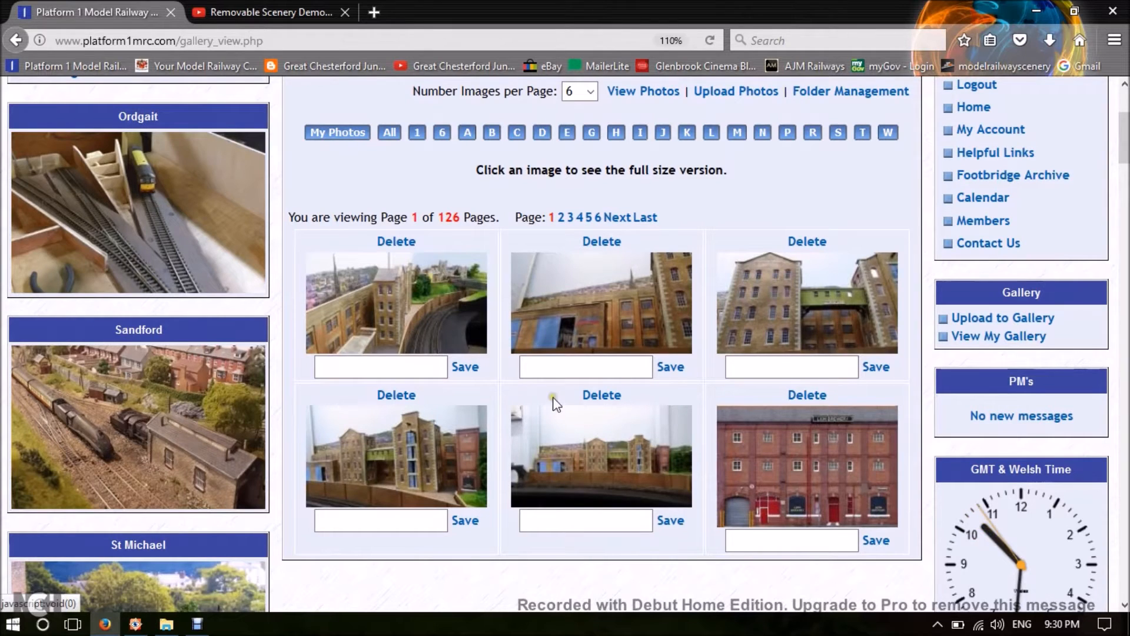
pyautogui.scroll(2, 553, 406)
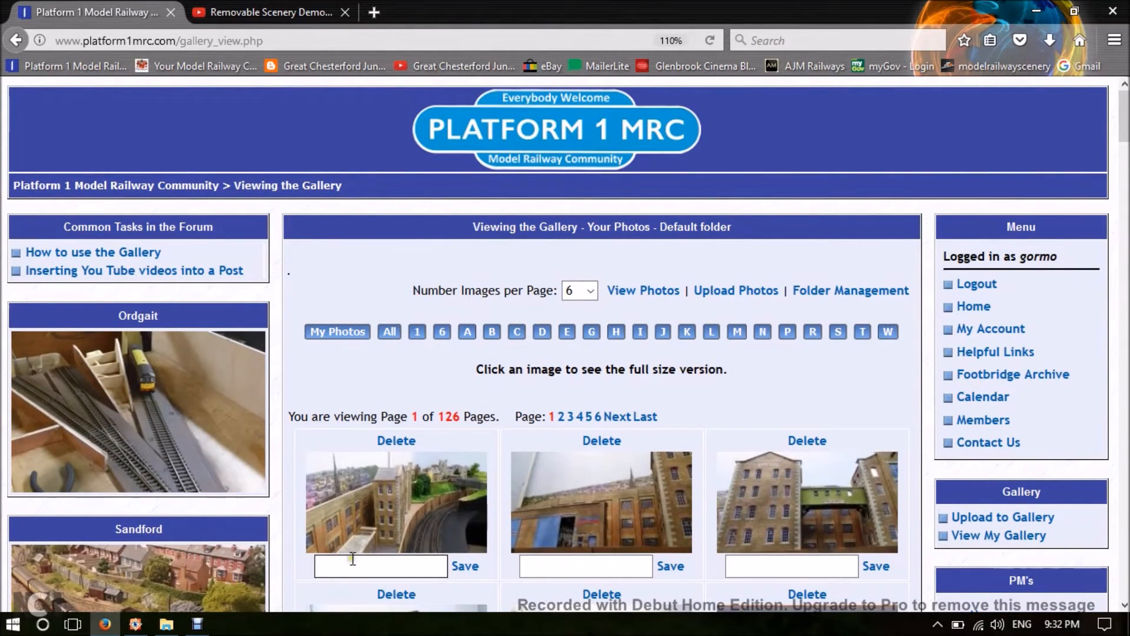
pyautogui.click(558, 137)
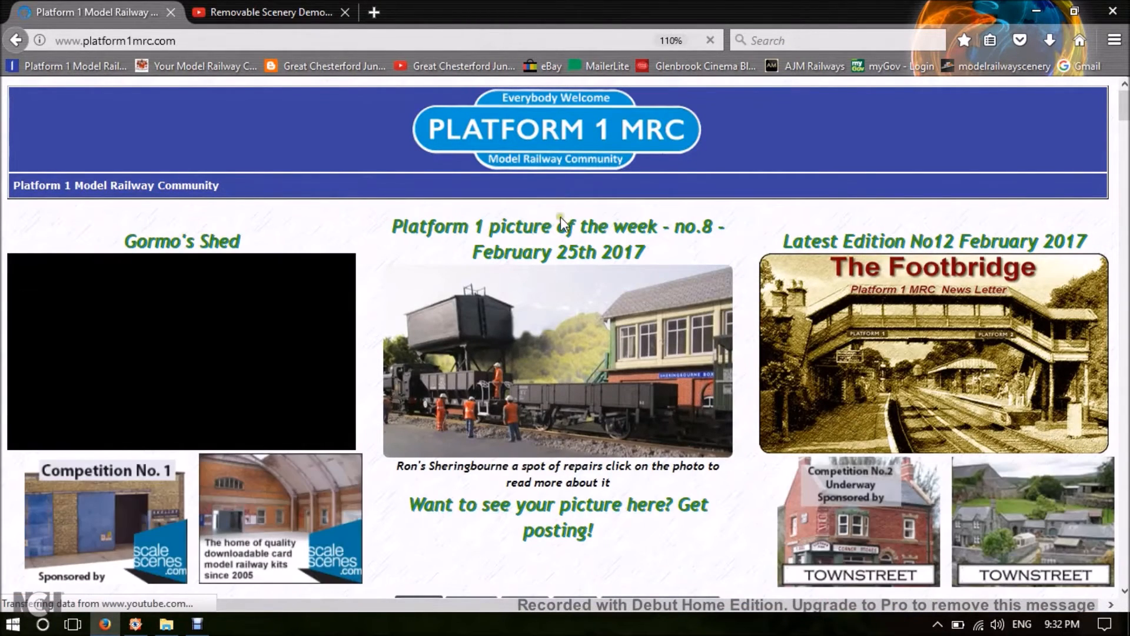
# Open the latest post of the Great Chesterford Junction topic from the hot topics and start a reply to it.
pyautogui.scroll(-5, 646, 343)
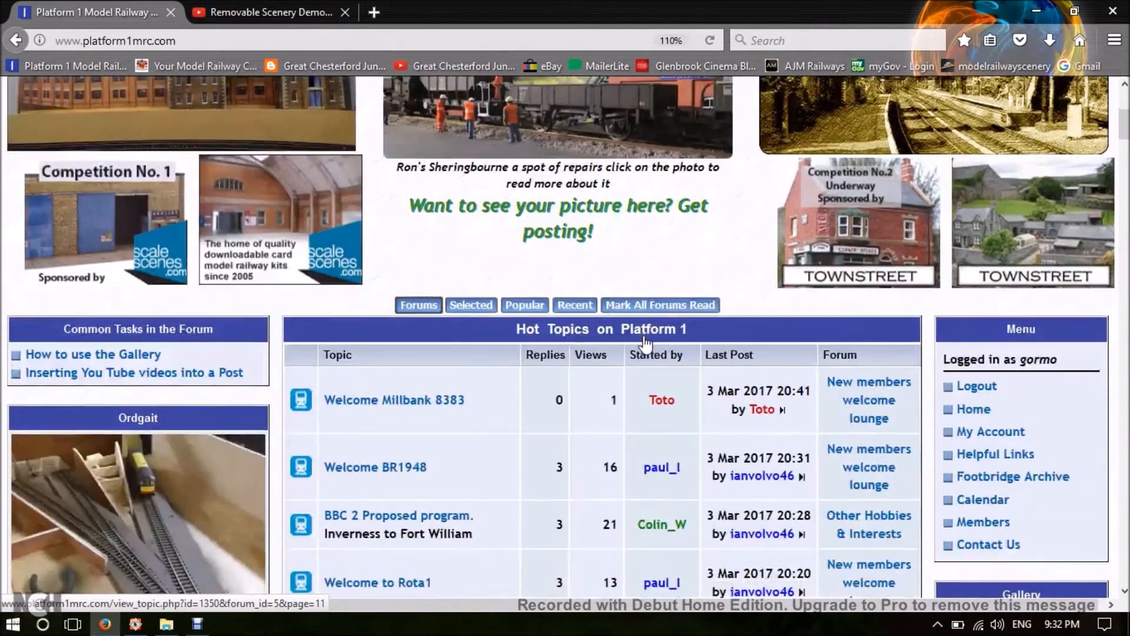
pyautogui.scroll(-8, 646, 343)
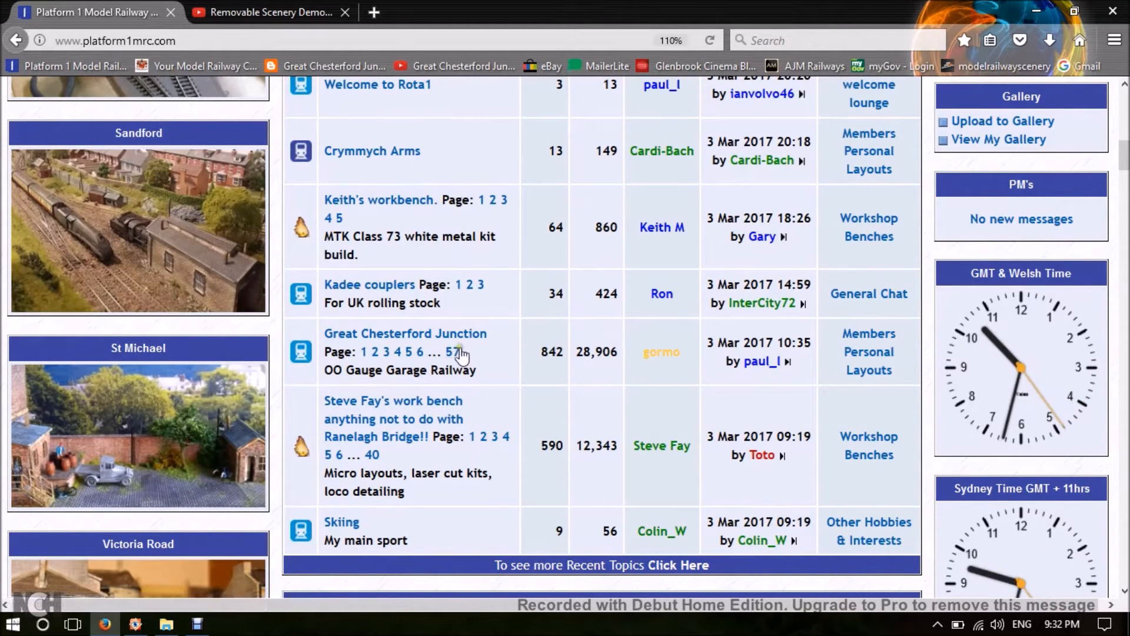
pyautogui.click(787, 361)
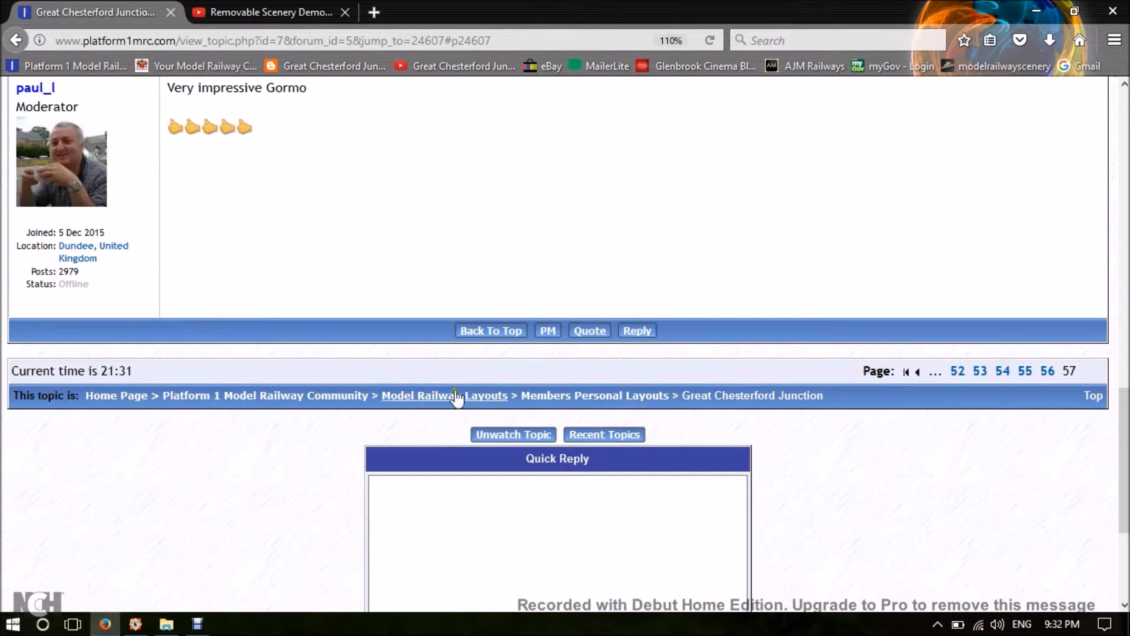
pyautogui.scroll(3, 462, 381)
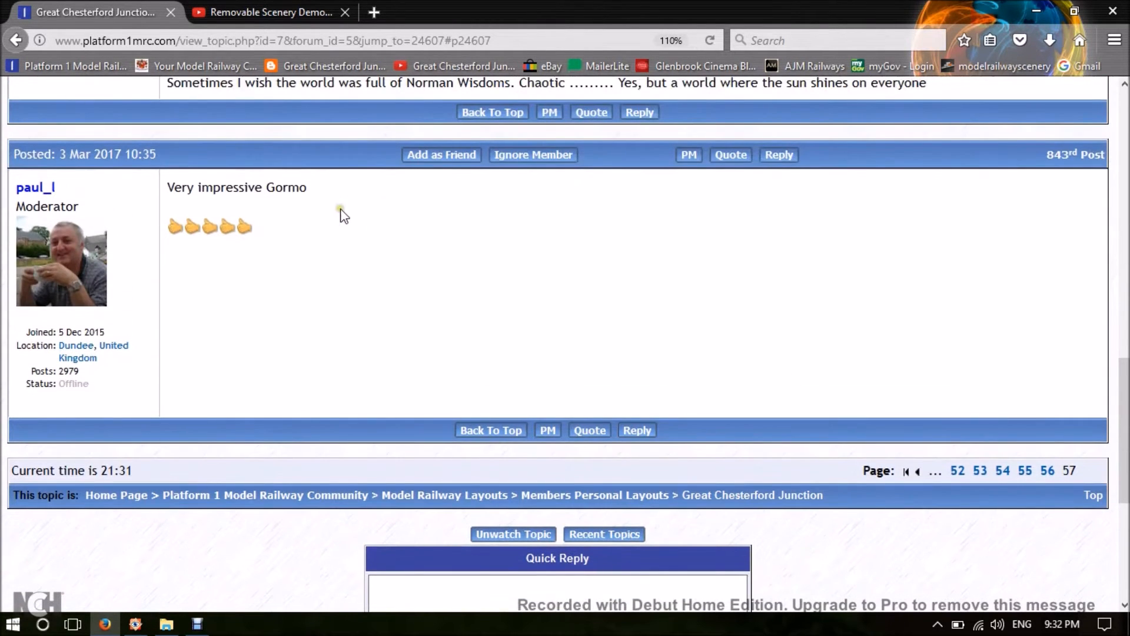
pyautogui.click(637, 431)
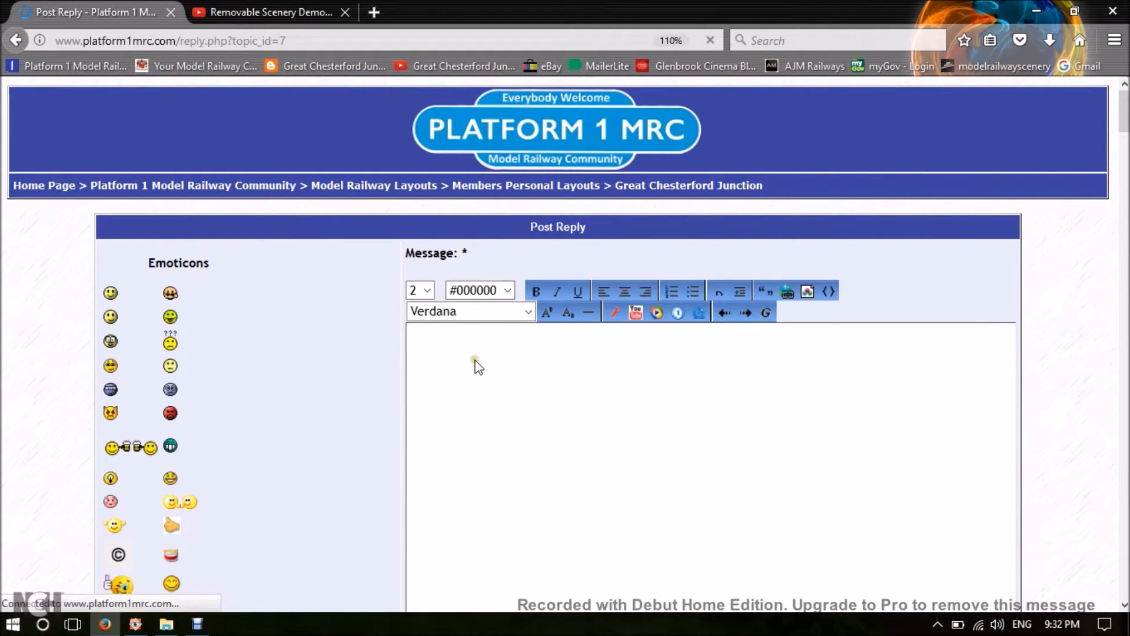
# Write "Don`t Reply To This Post," in the reply message and begin a second line with "It is a demo for".
pyautogui.click(455, 346)
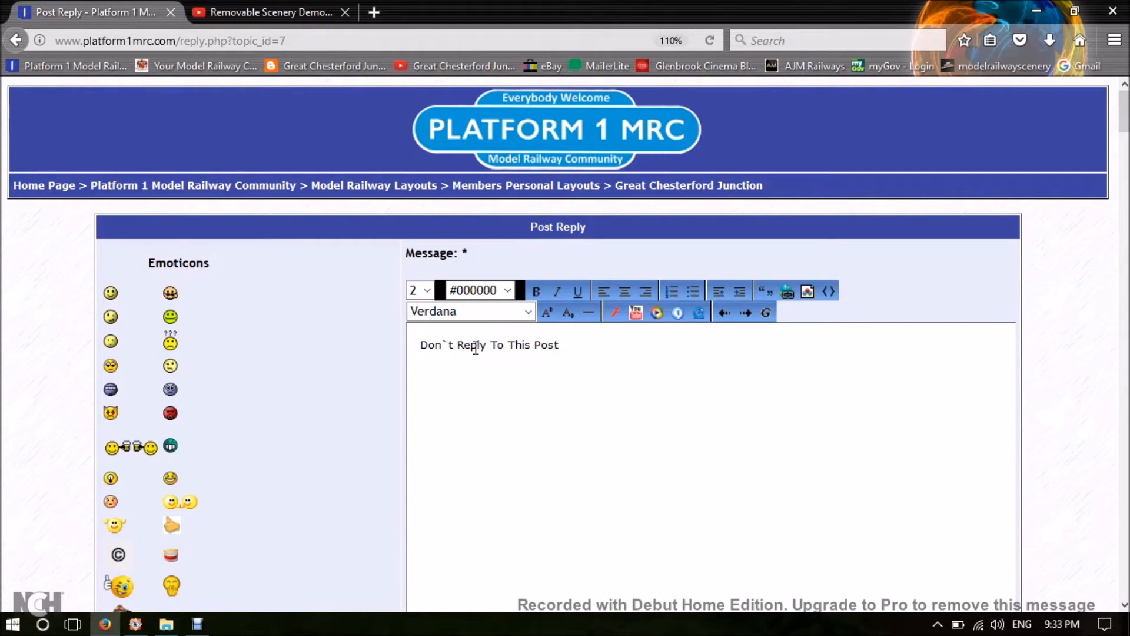
pyautogui.press('Return')
pyautogui.write('I')
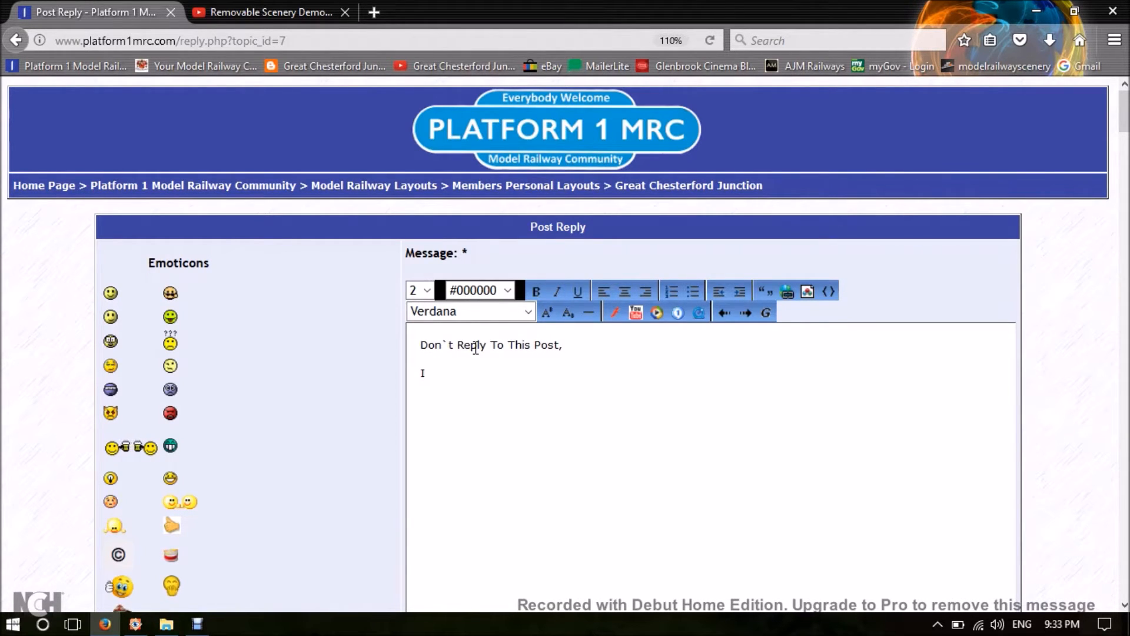
pyautogui.write('t is a demo for')
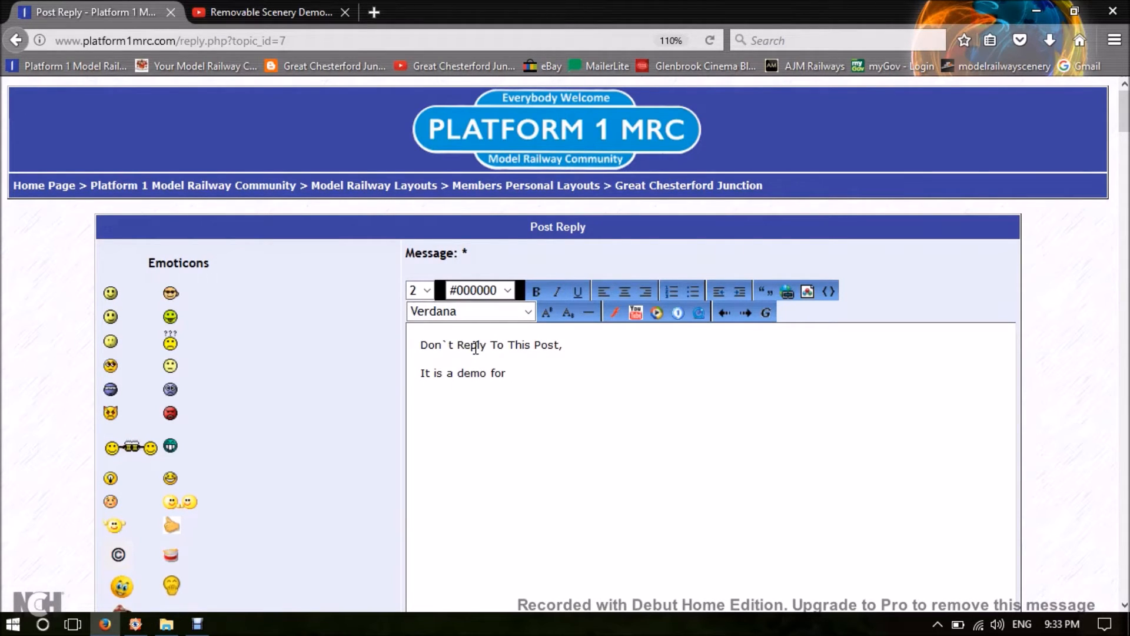
pyautogui.hotkey('ctrl', 'f')
pyautogui.write('ormo')
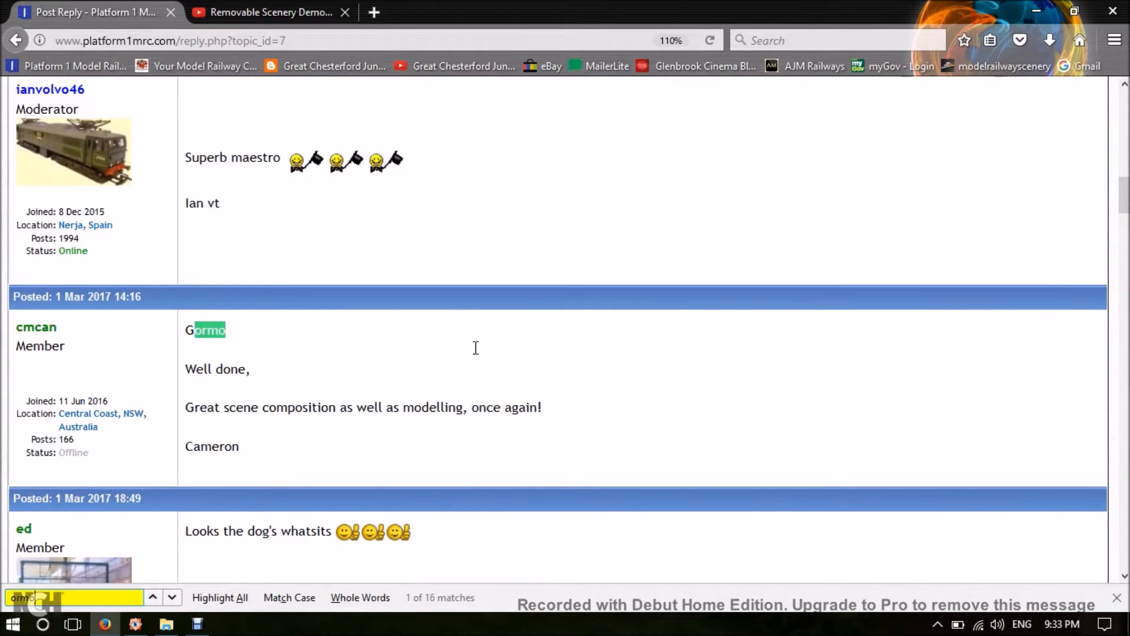
pyautogui.write(' t')
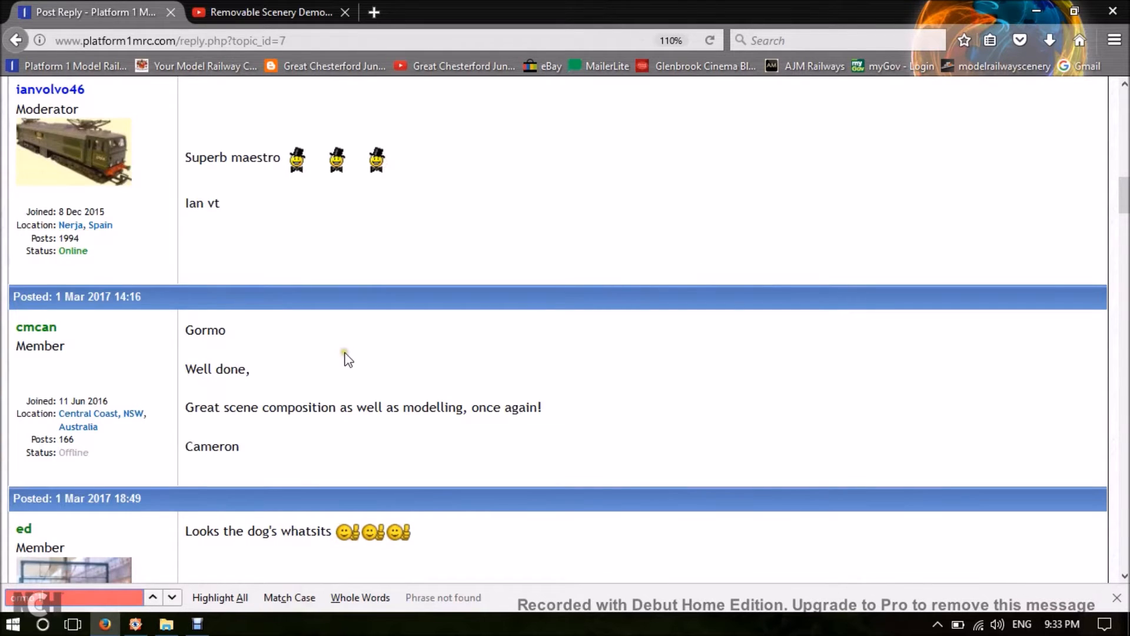
pyautogui.scroll(-6, 347, 357)
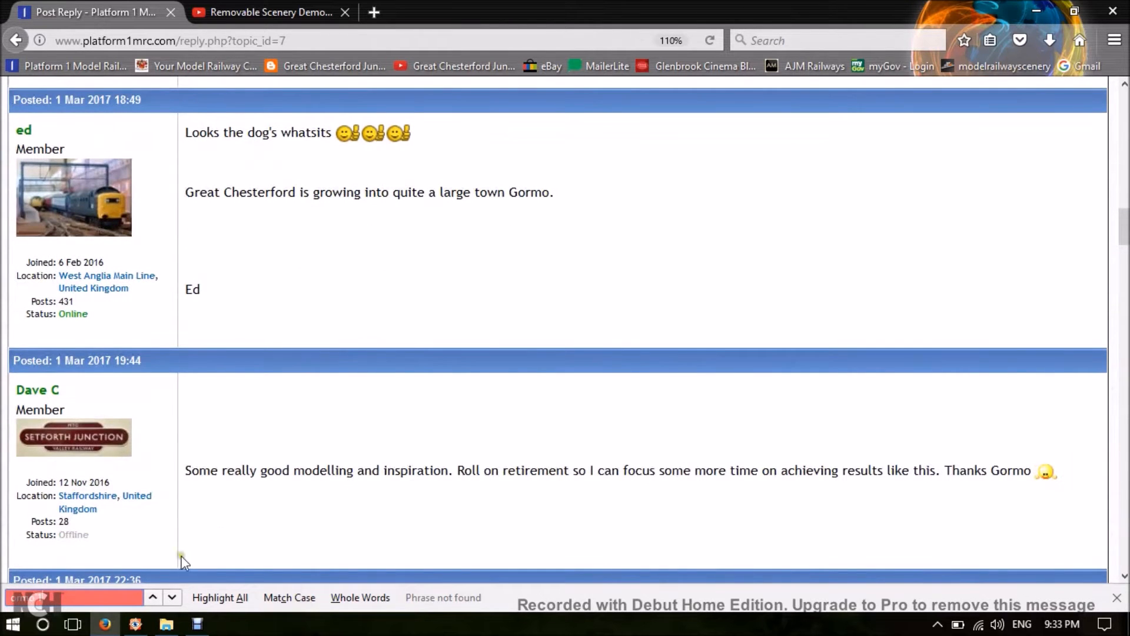
pyautogui.scroll(20, 267, 513)
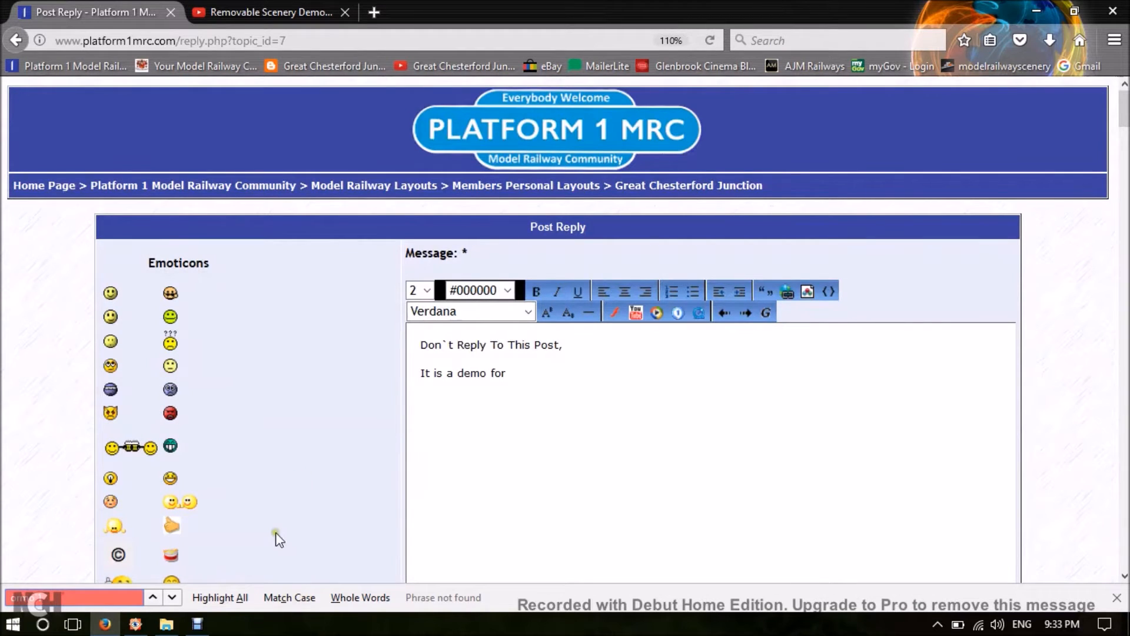
pyautogui.click(1113, 601)
# Complete the second line of the message with "Gormo`s Shed" and start a new line below it.
pyautogui.click(520, 374)
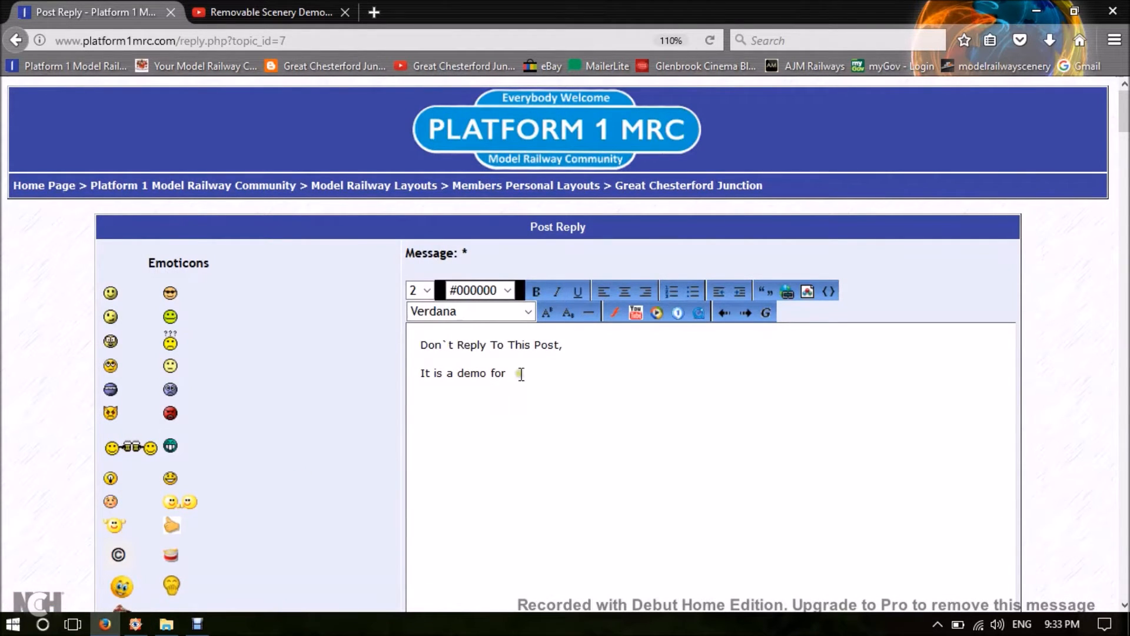
pyautogui.click(544, 374)
pyautogui.click(535, 380)
pyautogui.write('Gormo`s Shed')
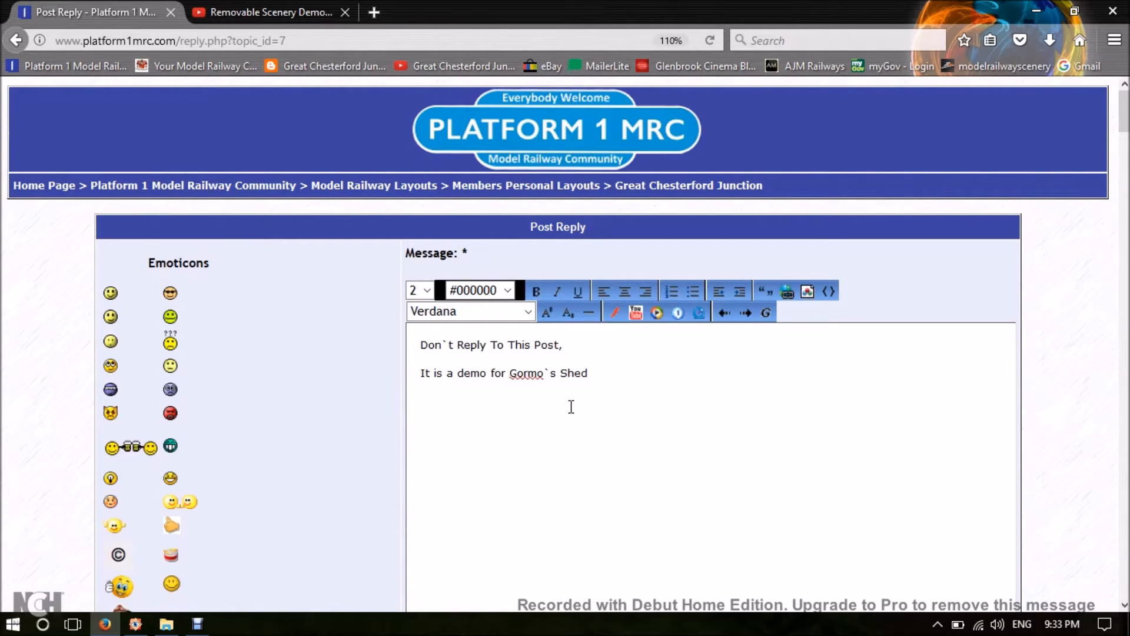
pyautogui.press('Return')
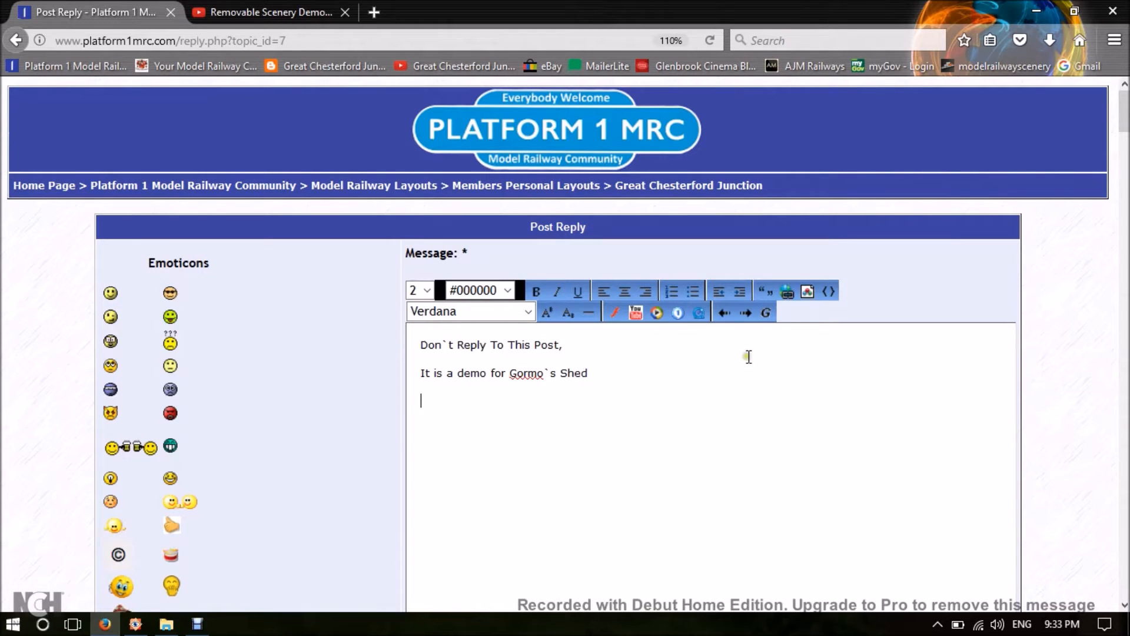
# Insert the gallery photo showing the wide view of the mill buildings below the text, with a blank line separating them.
pyautogui.click(767, 314)
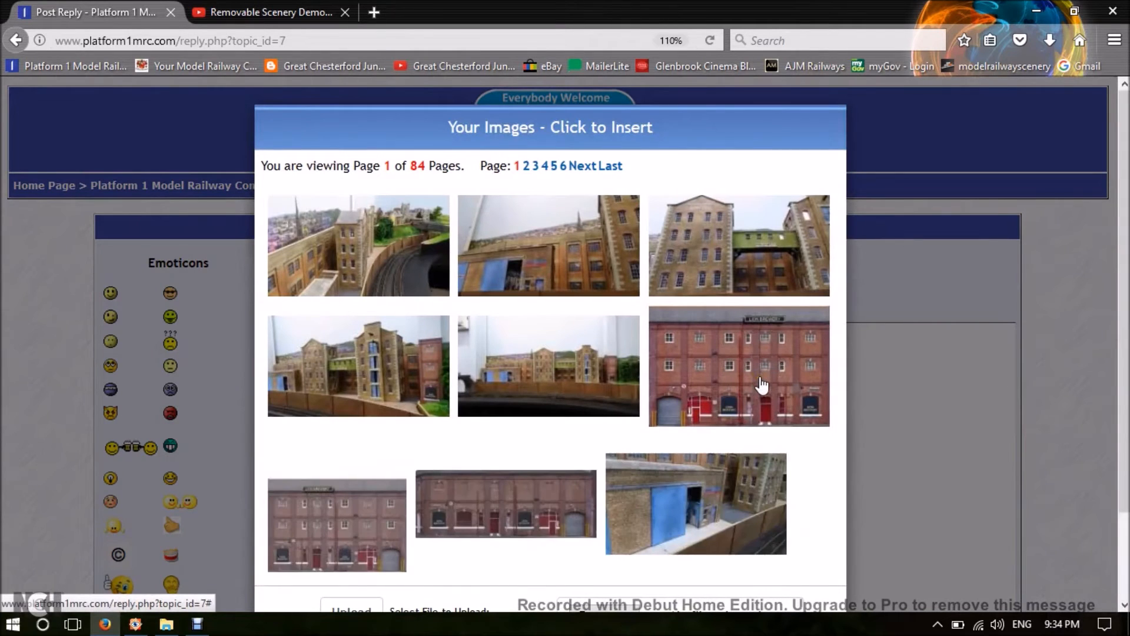
pyautogui.click(553, 380)
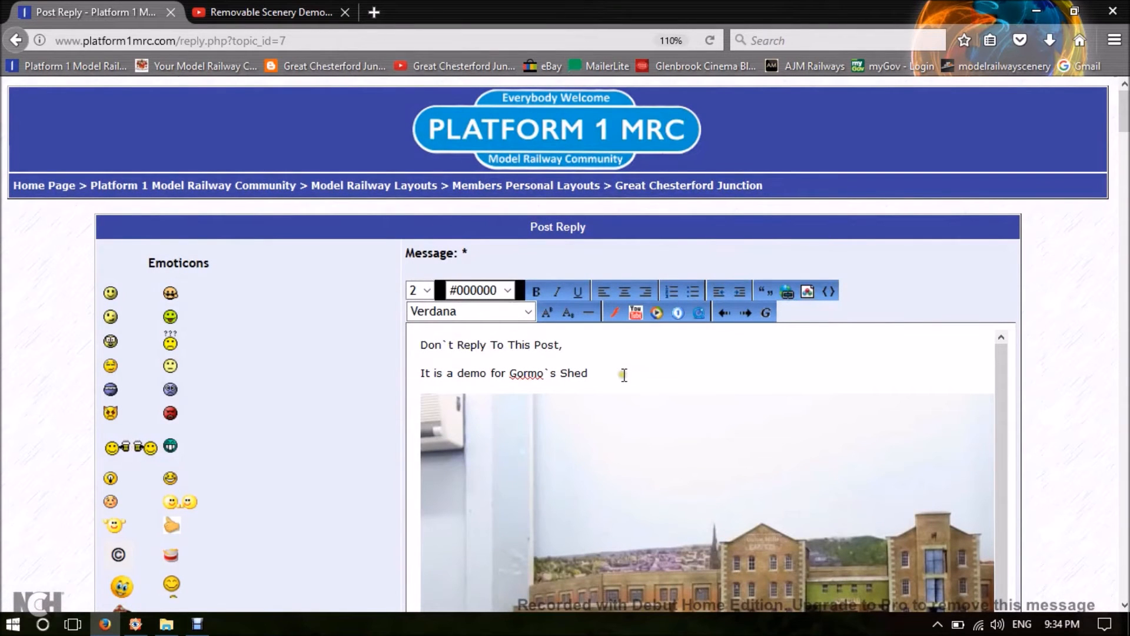
pyautogui.click(624, 375)
pyautogui.press('Delete')
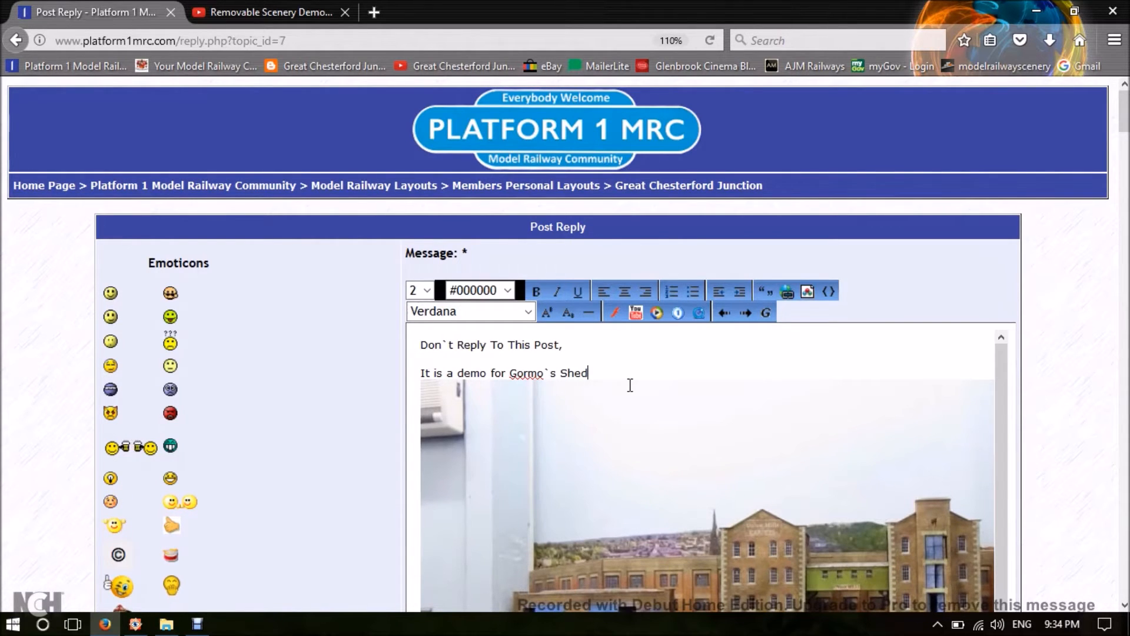
pyautogui.press('Return')
pyautogui.press('Return')
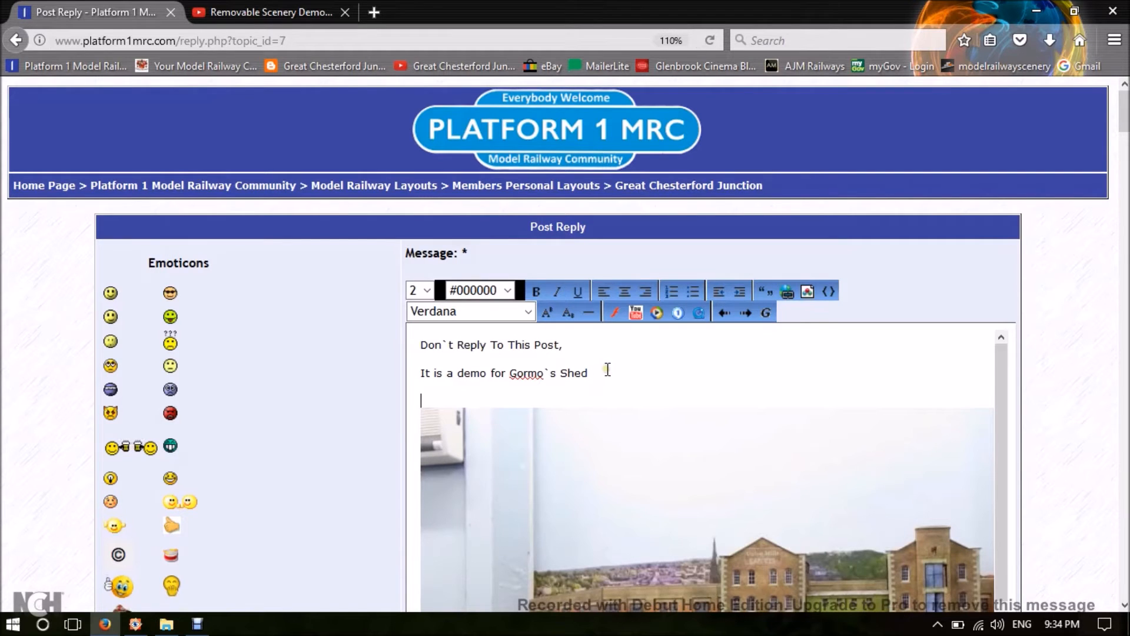
# Insert the gallery photo of the mill beside the curved track below the first picture, with an extra blank line between the photos.
pyautogui.scroll(-1, 613, 371)
pyautogui.scroll(1, 618, 372)
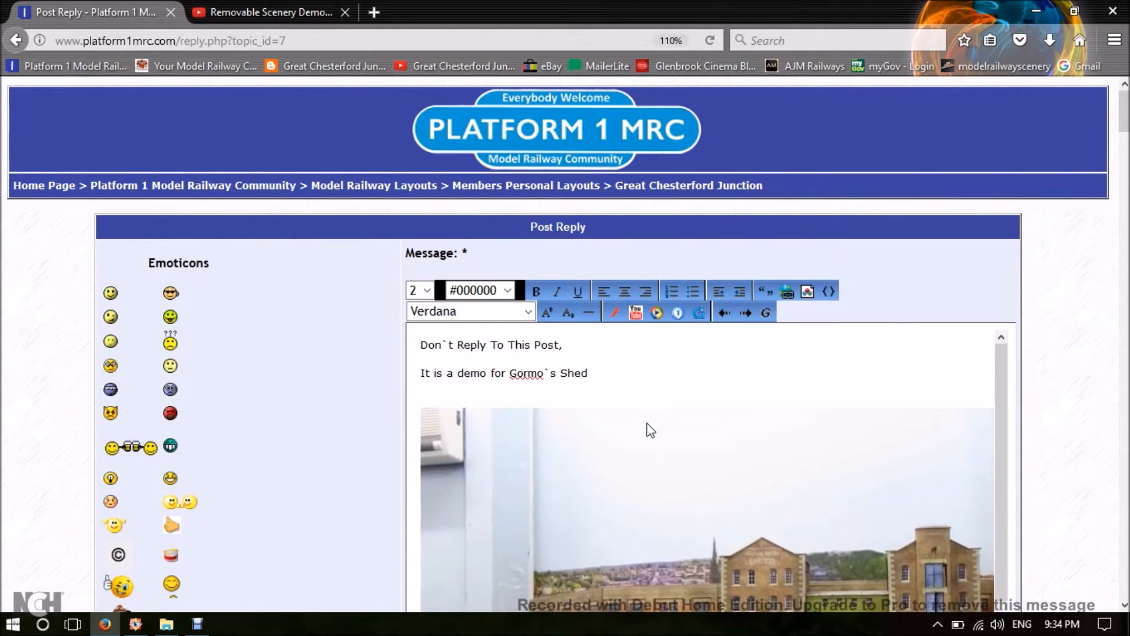
pyautogui.scroll(-5, 649, 429)
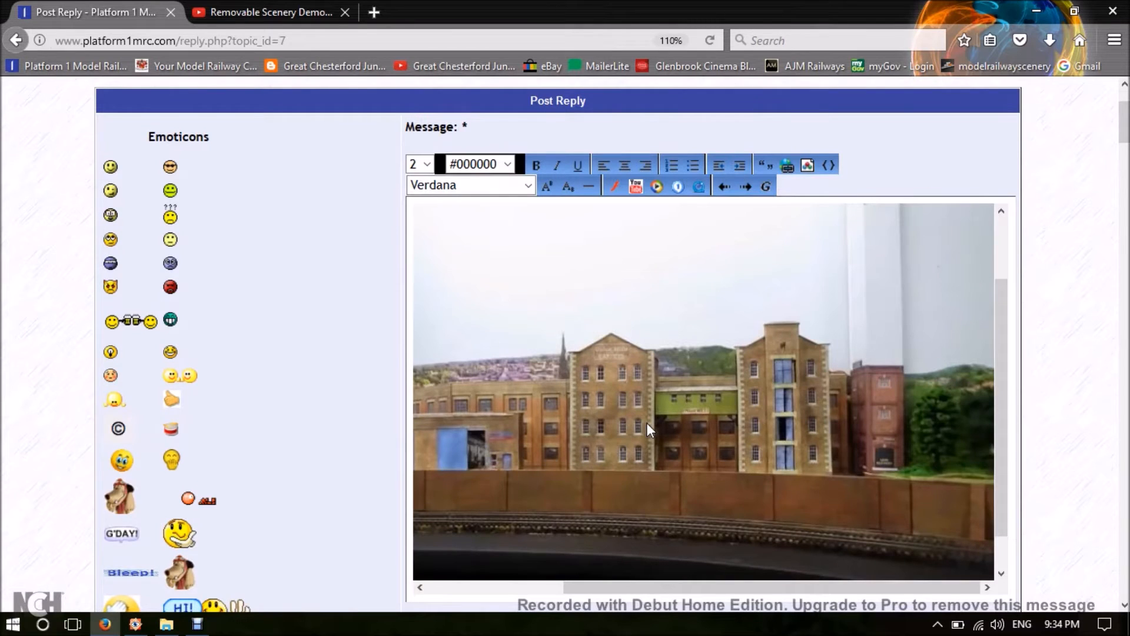
pyautogui.hscroll(-3, 648, 422)
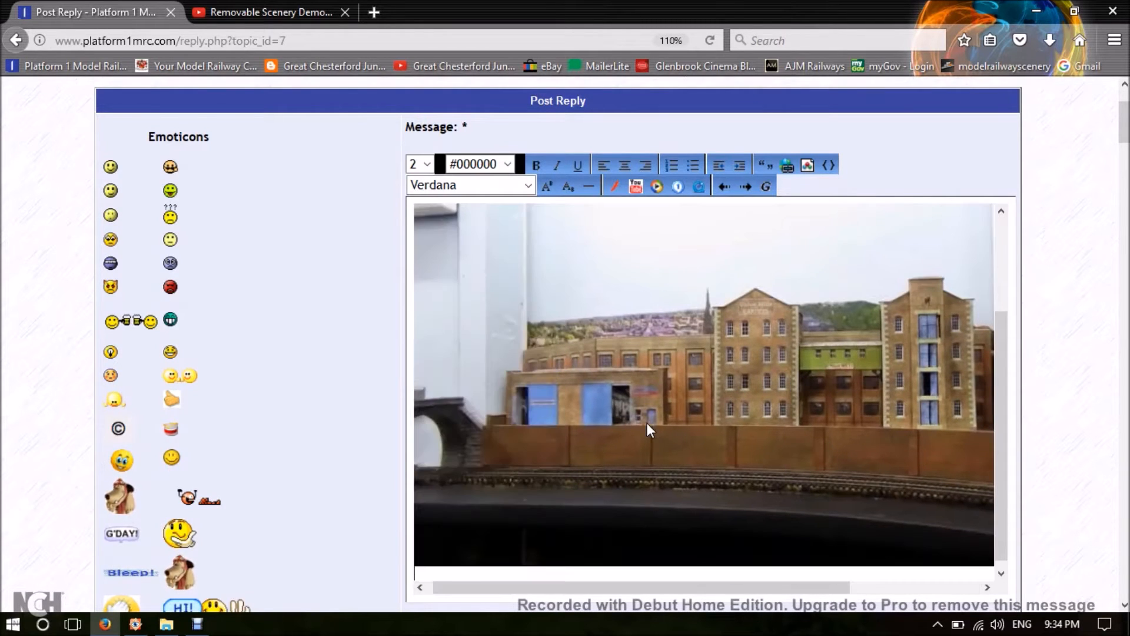
pyautogui.scroll(-1, 647, 423)
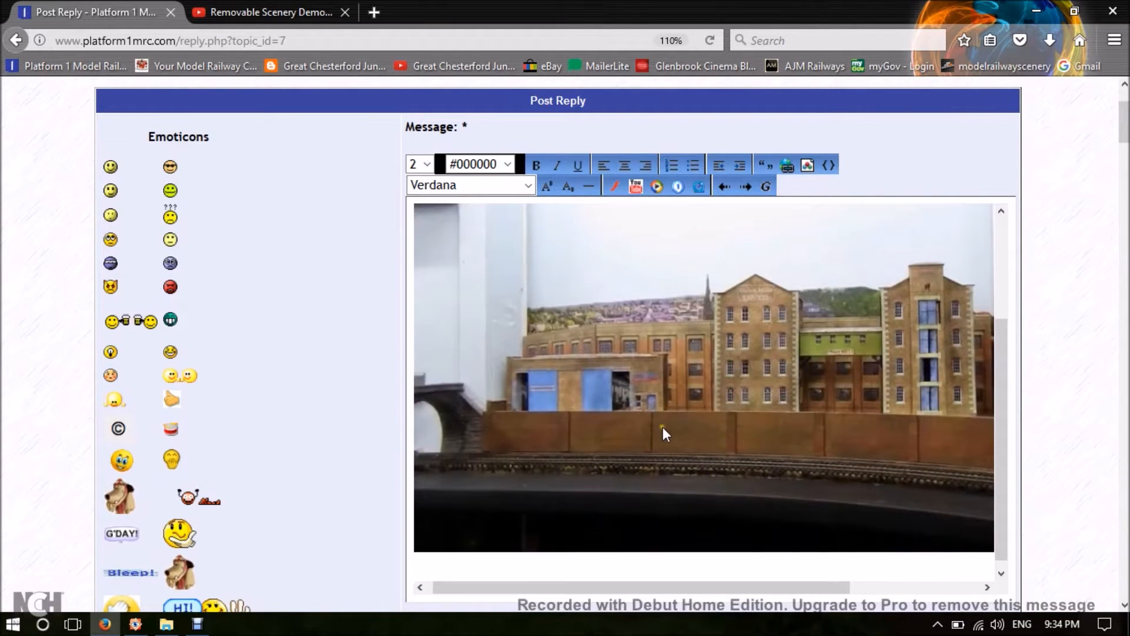
pyautogui.click(768, 186)
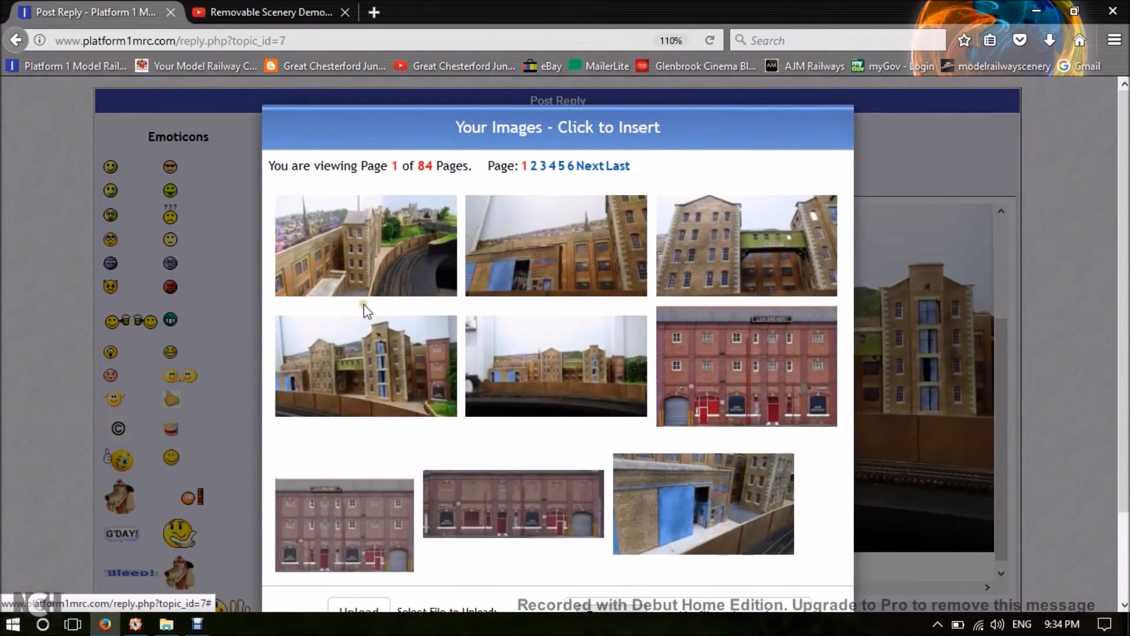
pyautogui.click(345, 247)
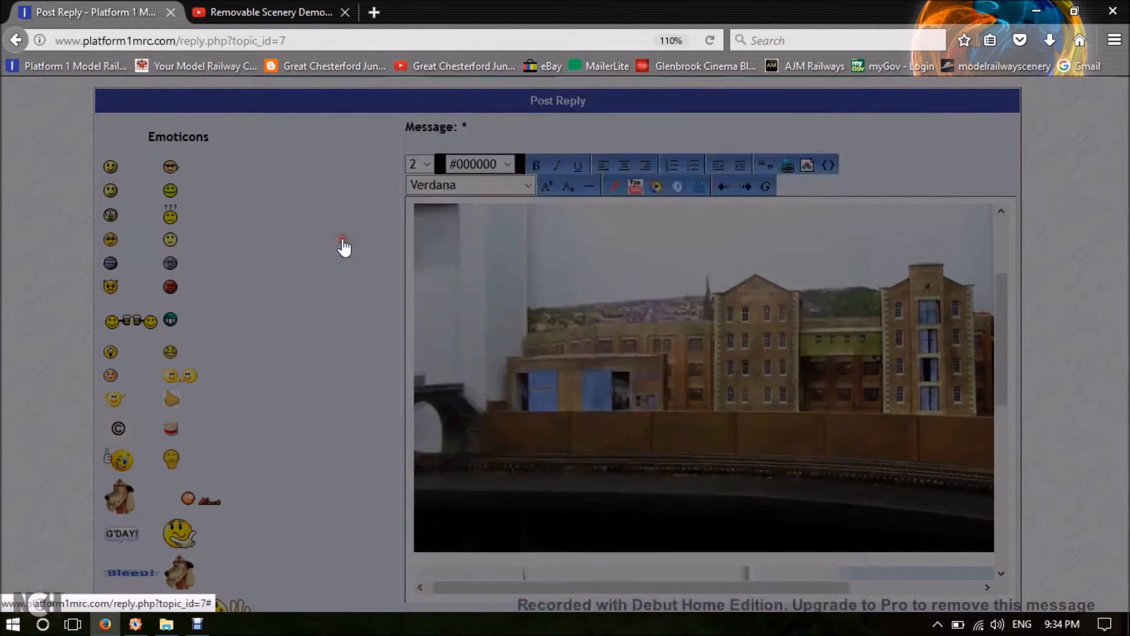
pyautogui.scroll(-2, 724, 306)
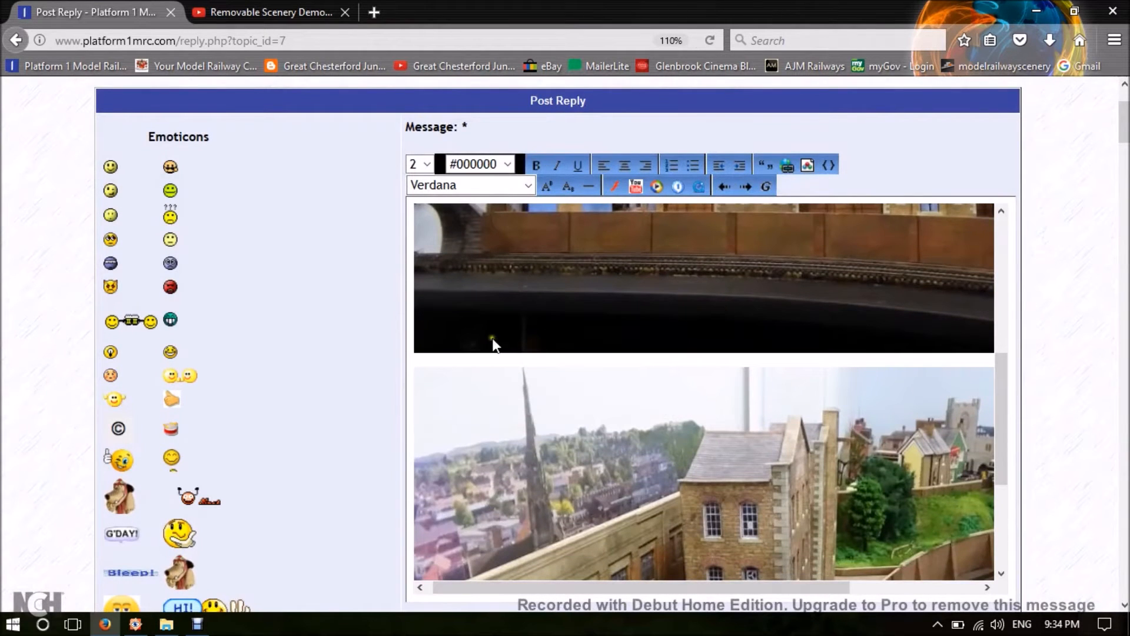
pyautogui.click(492, 362)
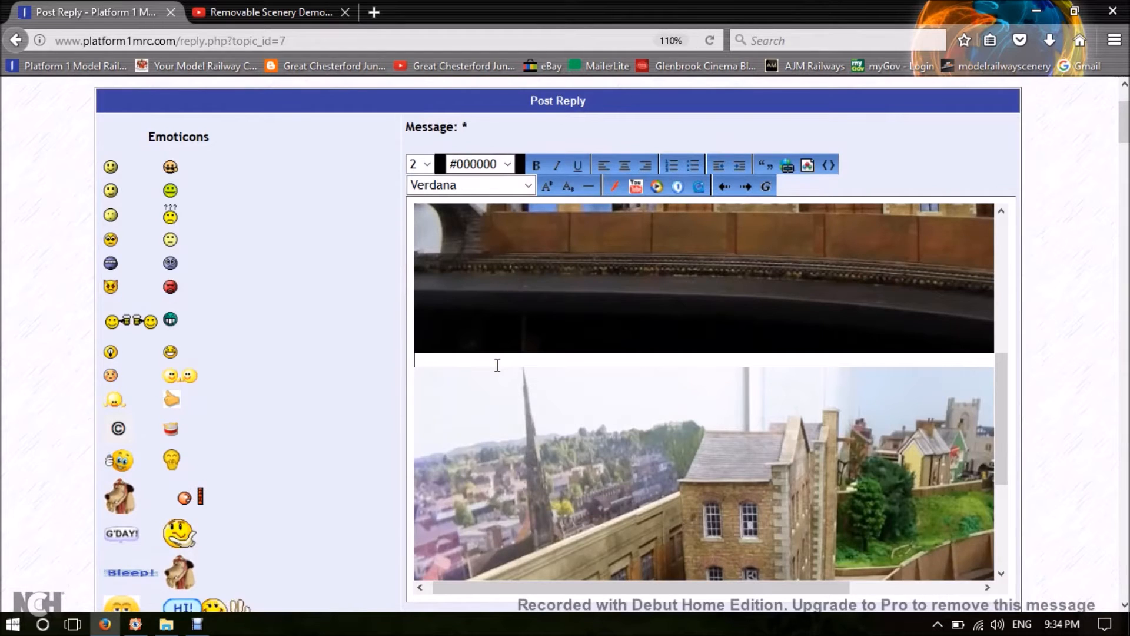
pyautogui.press('Return')
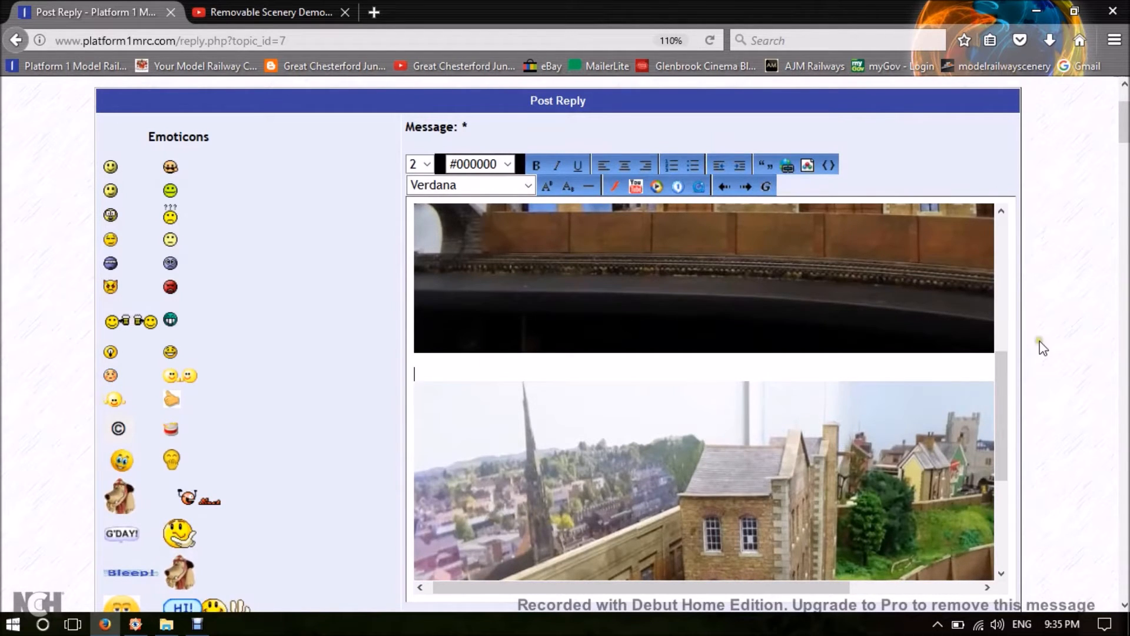
# Preview the reply and check the layout of its text and both photos down to the message editor.
pyautogui.scroll(-3, 1040, 348)
pyautogui.scroll(-3, 1039, 347)
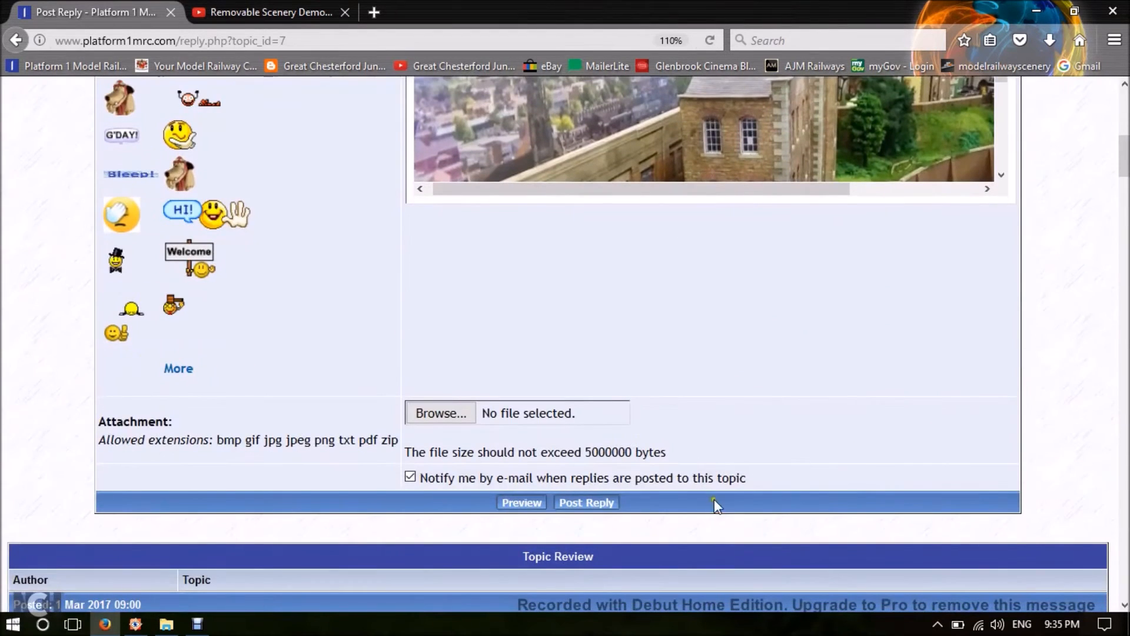
pyautogui.click(522, 504)
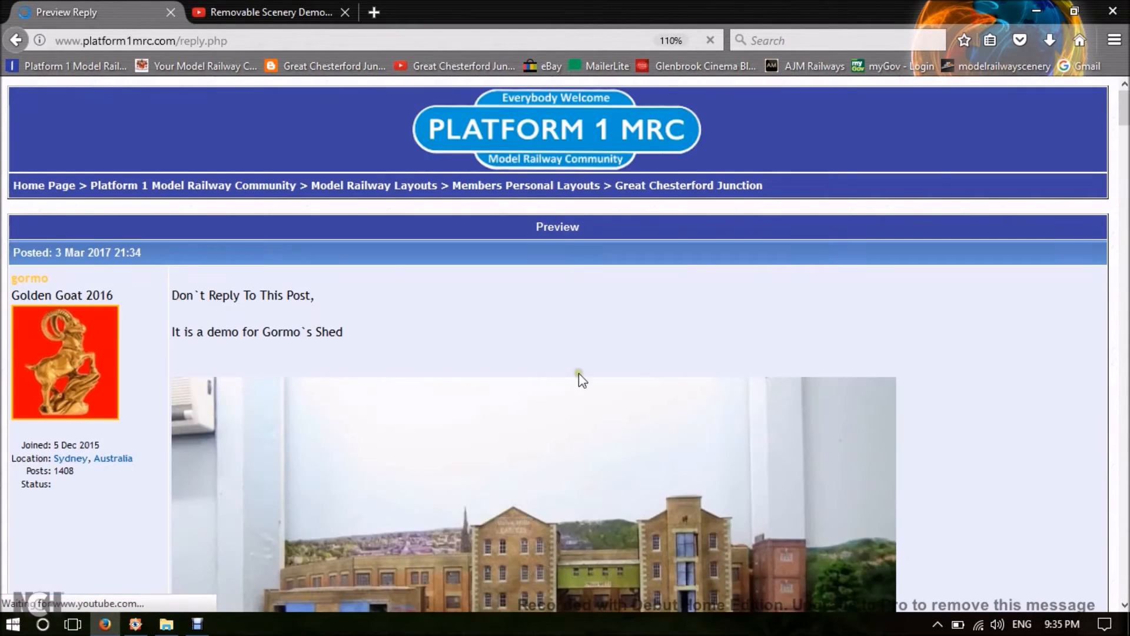
pyautogui.scroll(-3, 507, 362)
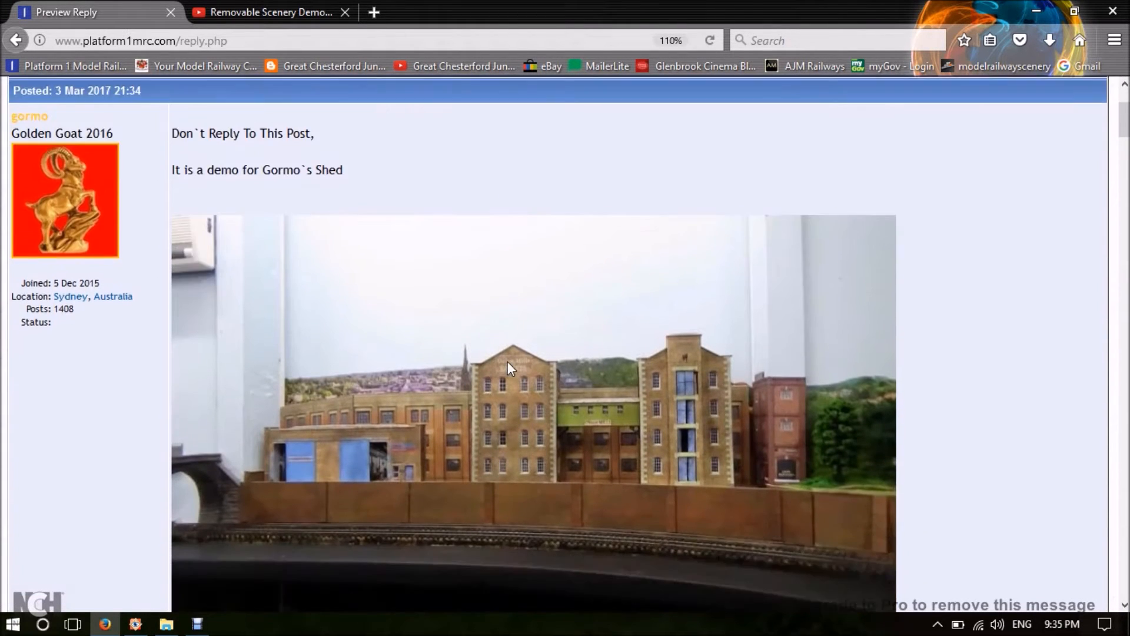
pyautogui.scroll(-4, 508, 362)
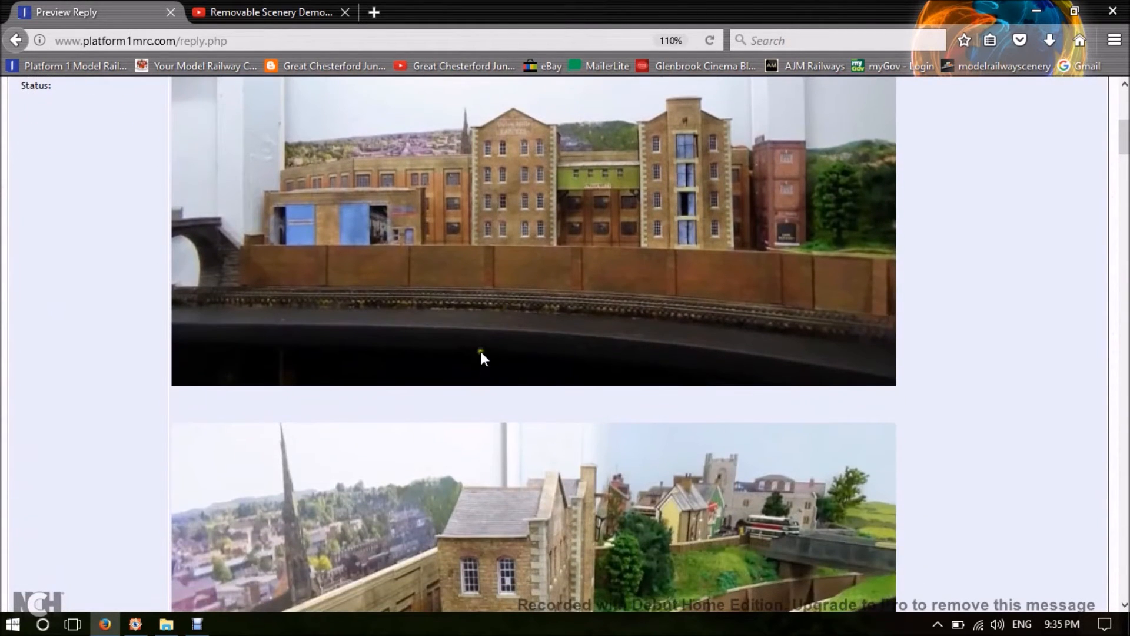
pyautogui.scroll(7, 684, 387)
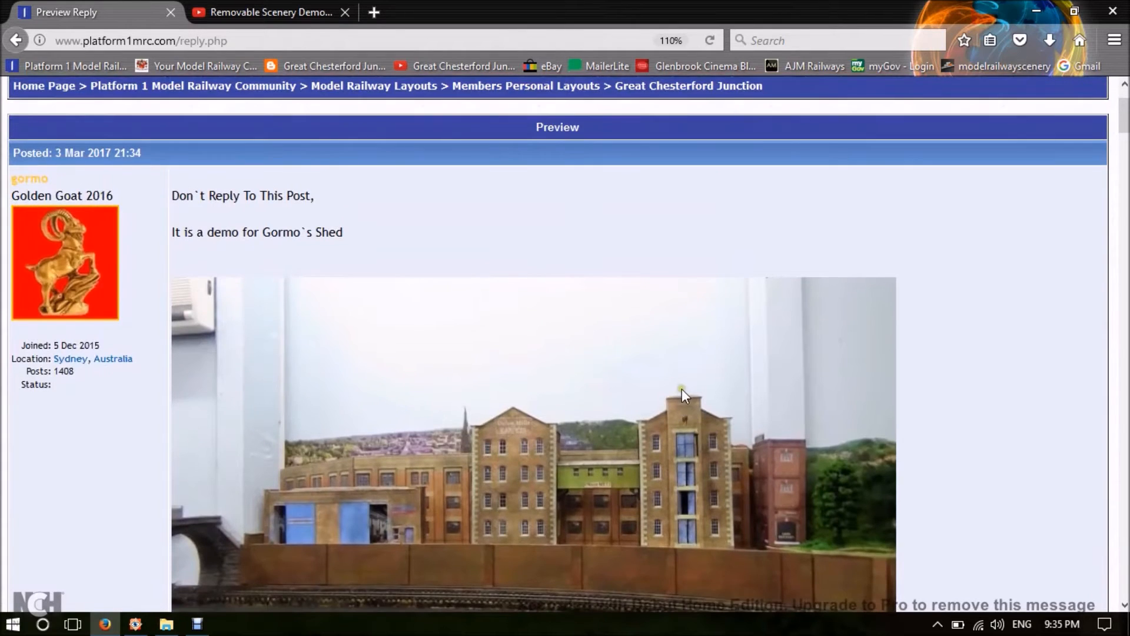
pyautogui.scroll(-7, 682, 389)
pyautogui.scroll(-7, 680, 393)
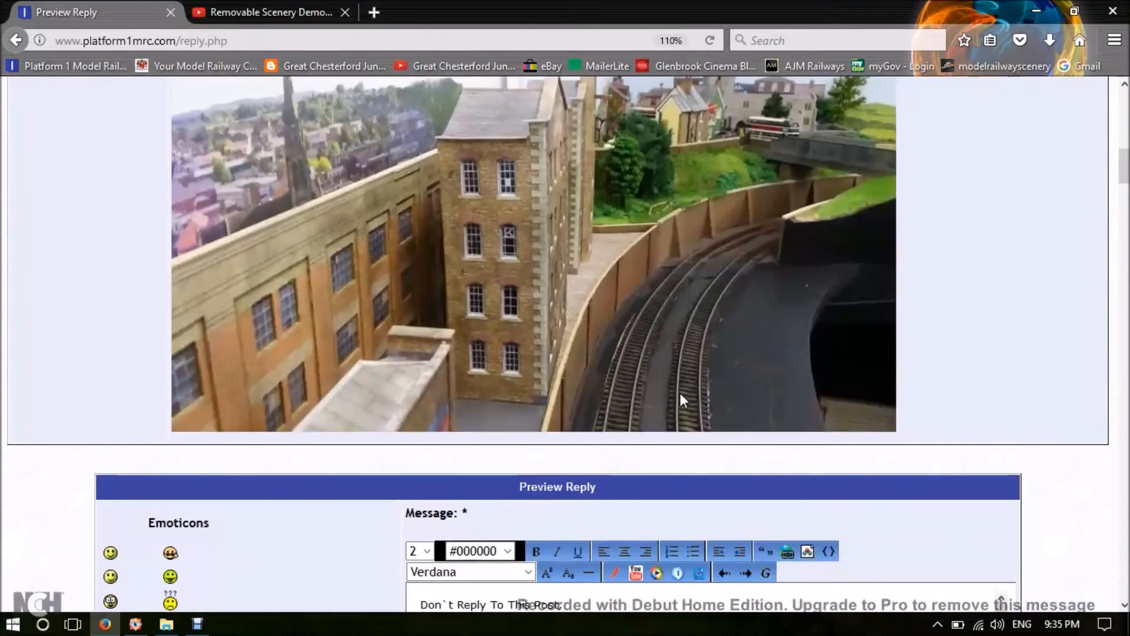
pyautogui.scroll(-2, 765, 354)
pyautogui.scroll(-3, 762, 365)
pyautogui.scroll(-2, 757, 372)
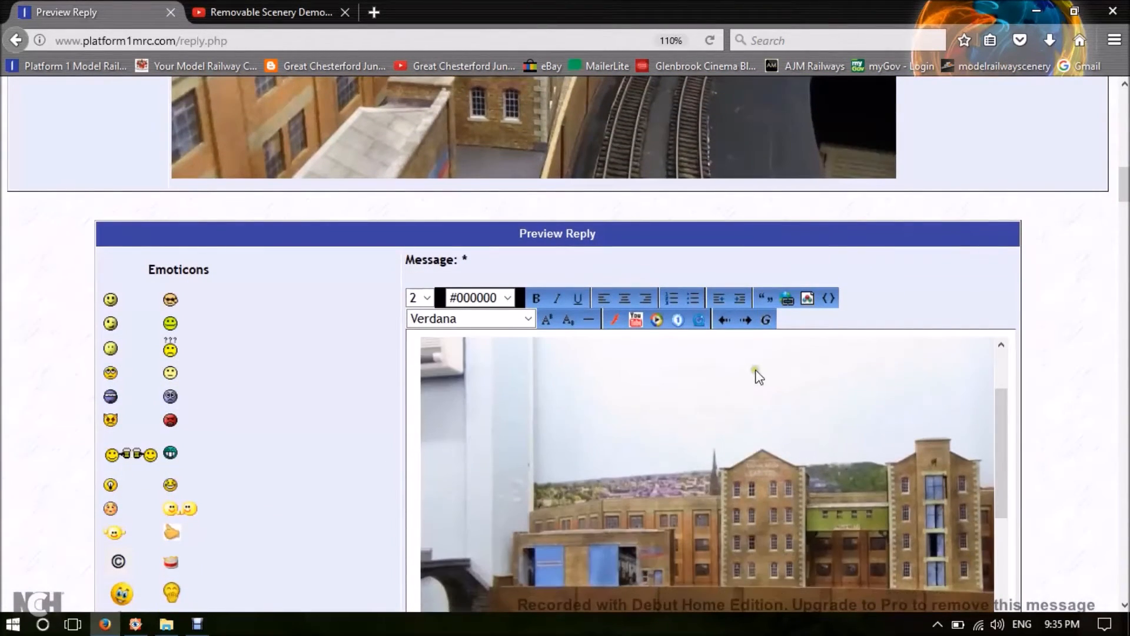
# Add the line "Text above this photo" between the two photos in the message, followed by a blank line.
pyautogui.scroll(-3, 1090, 377)
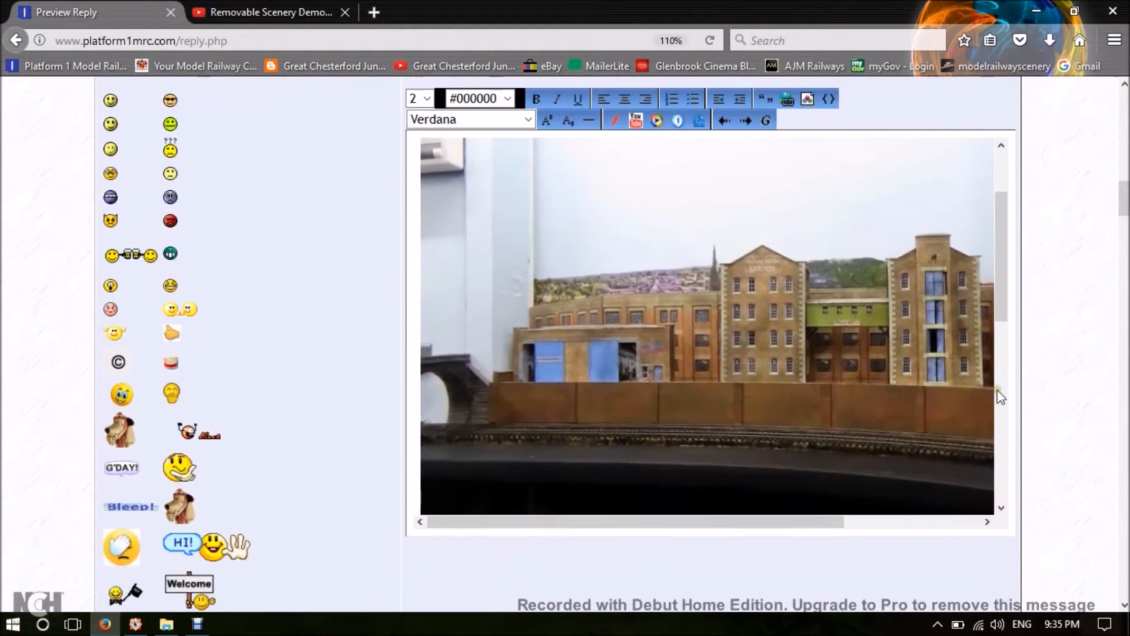
pyautogui.scroll(2, 832, 353)
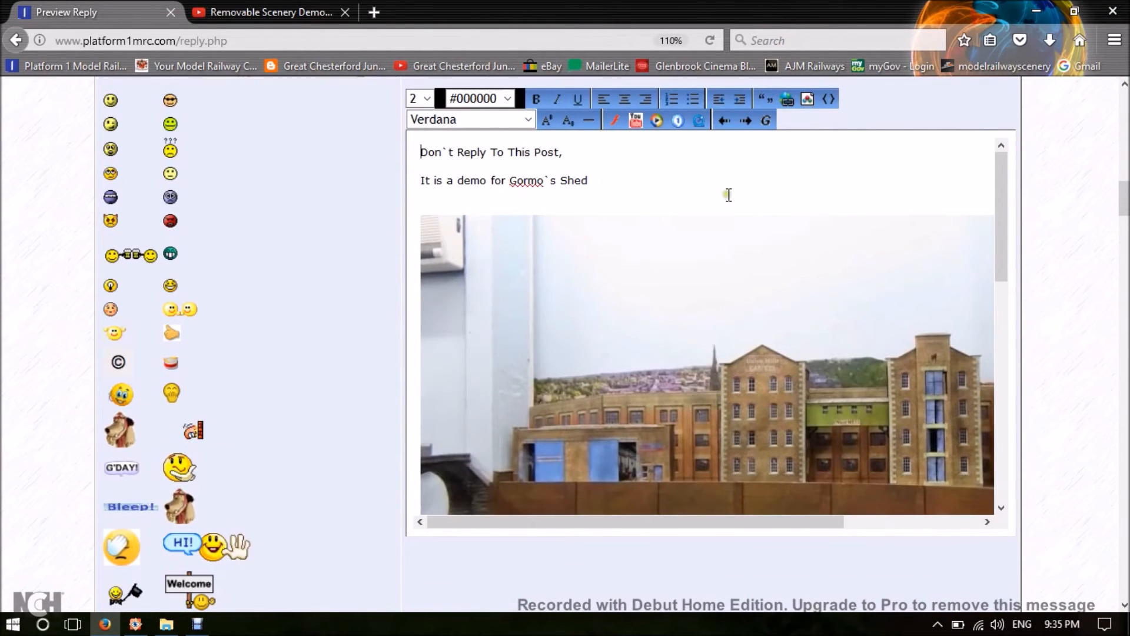
pyautogui.scroll(-1, 775, 242)
pyautogui.scroll(-5, 773, 235)
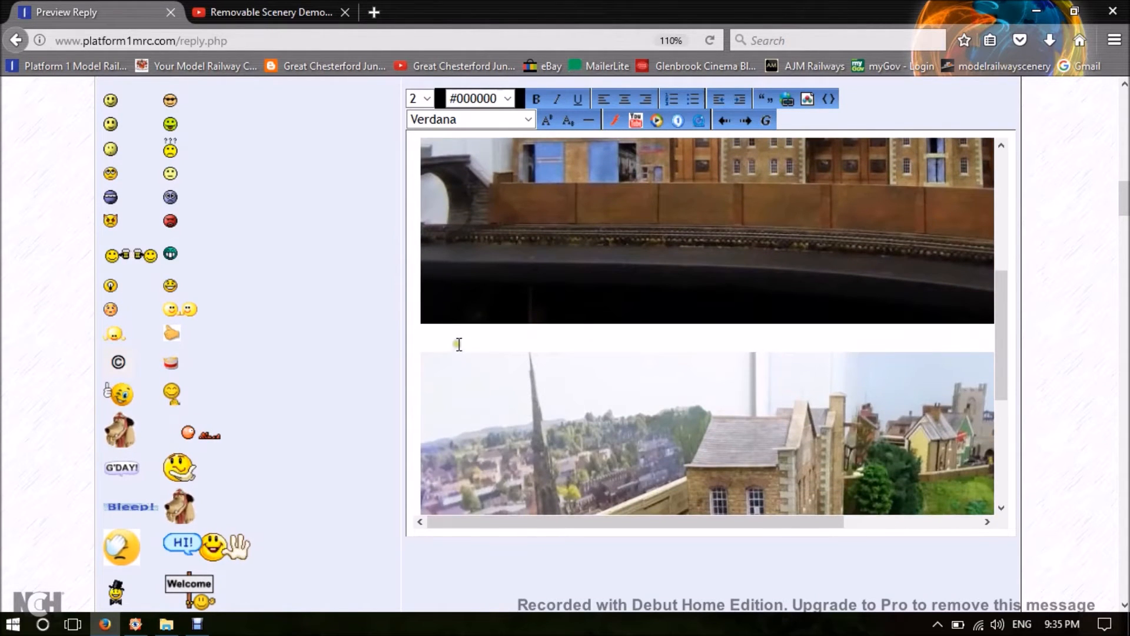
pyautogui.click(456, 341)
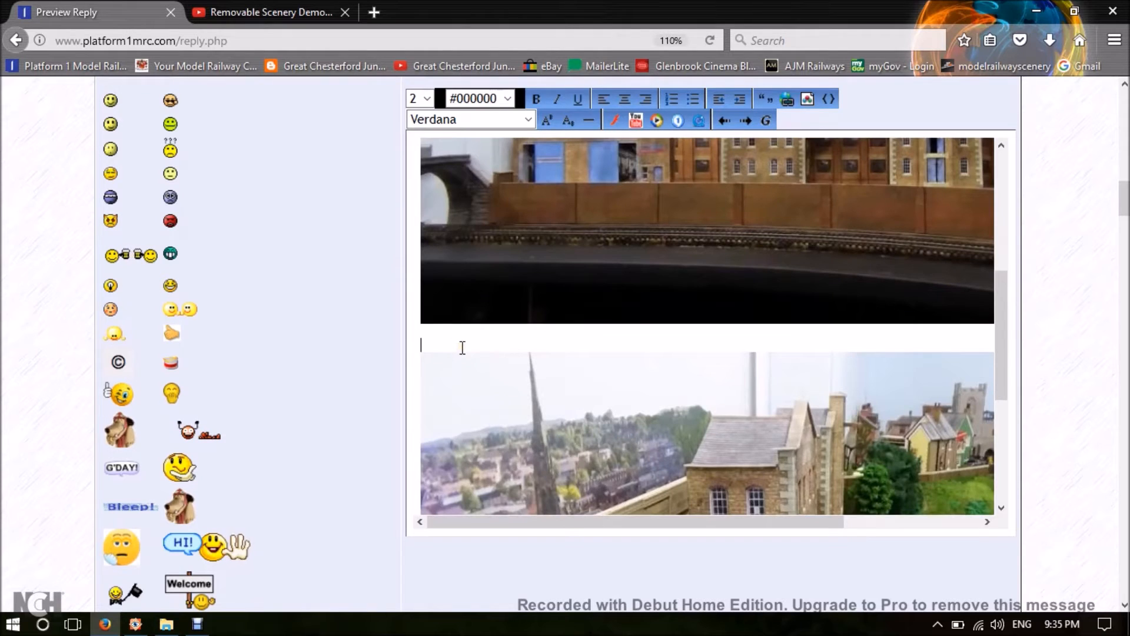
pyautogui.write('Text abo')
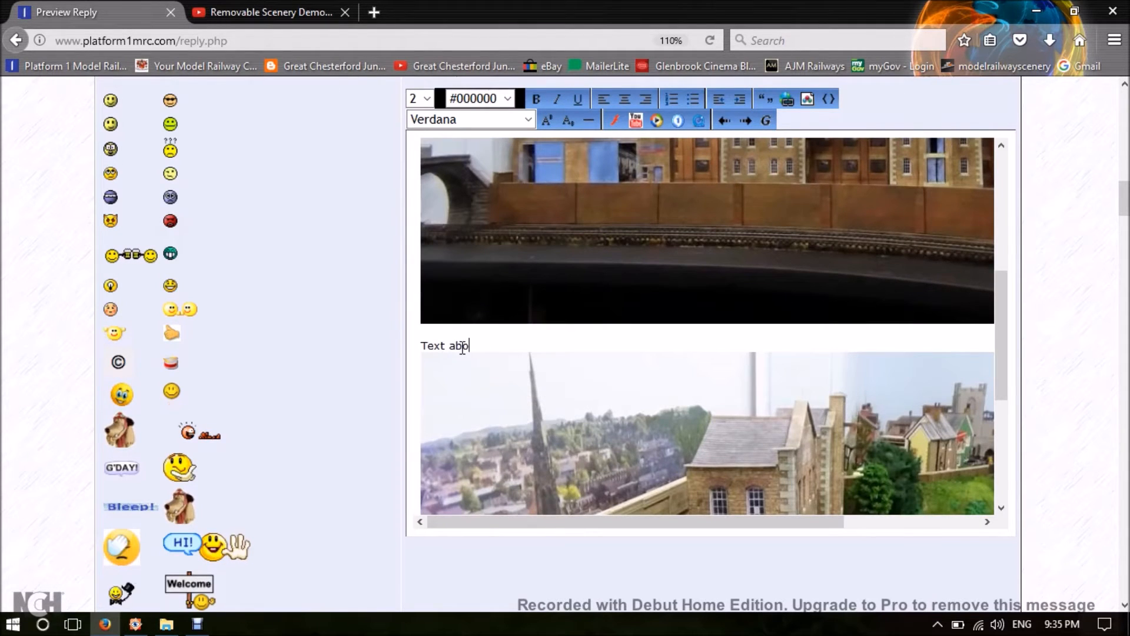
pyautogui.write('ve th')
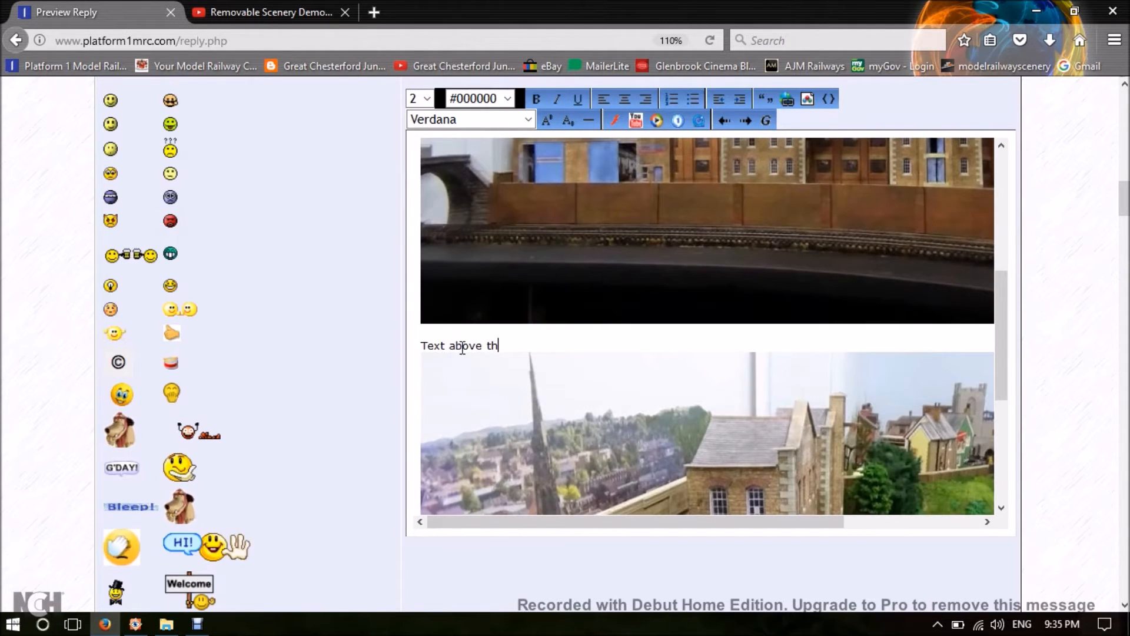
pyautogui.write('is p')
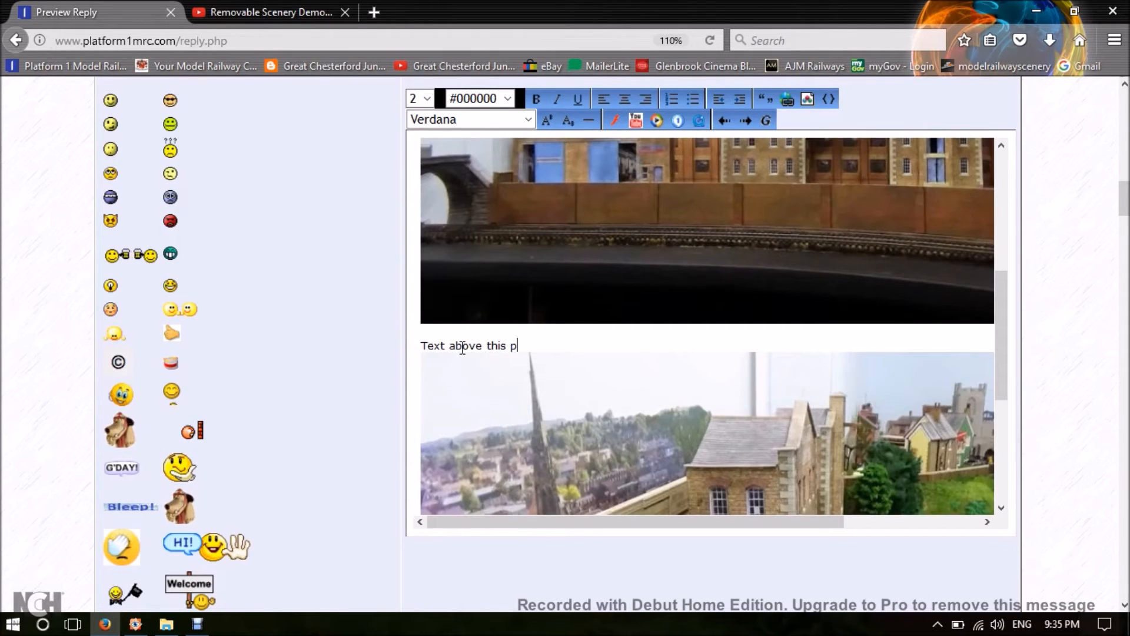
pyautogui.write('hoto')
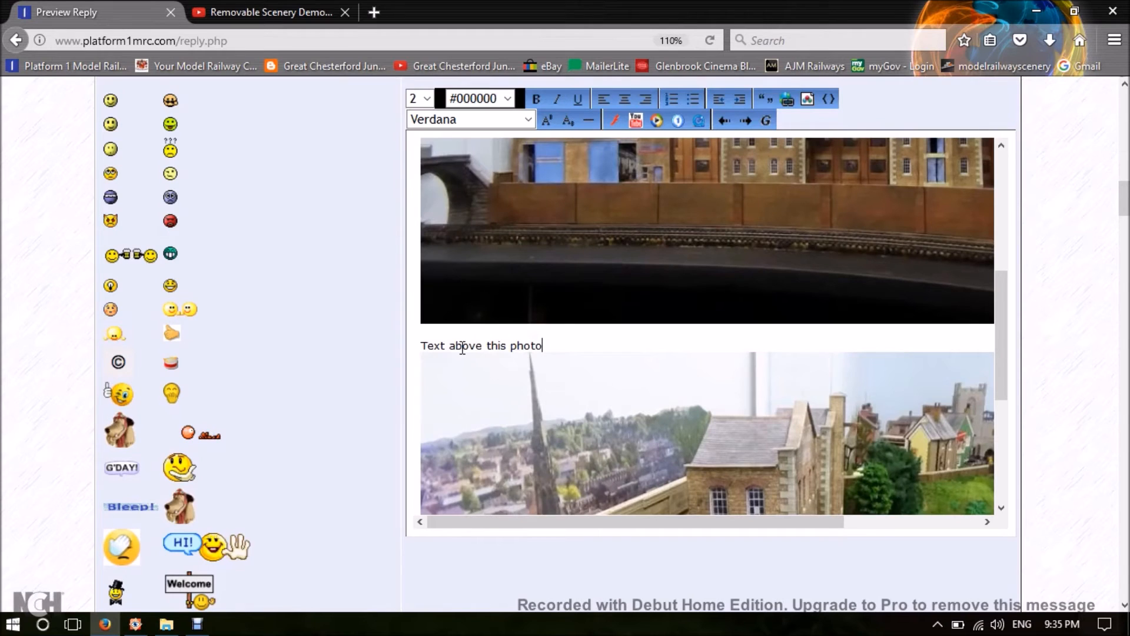
pyautogui.press('Return')
pyautogui.press('Return')
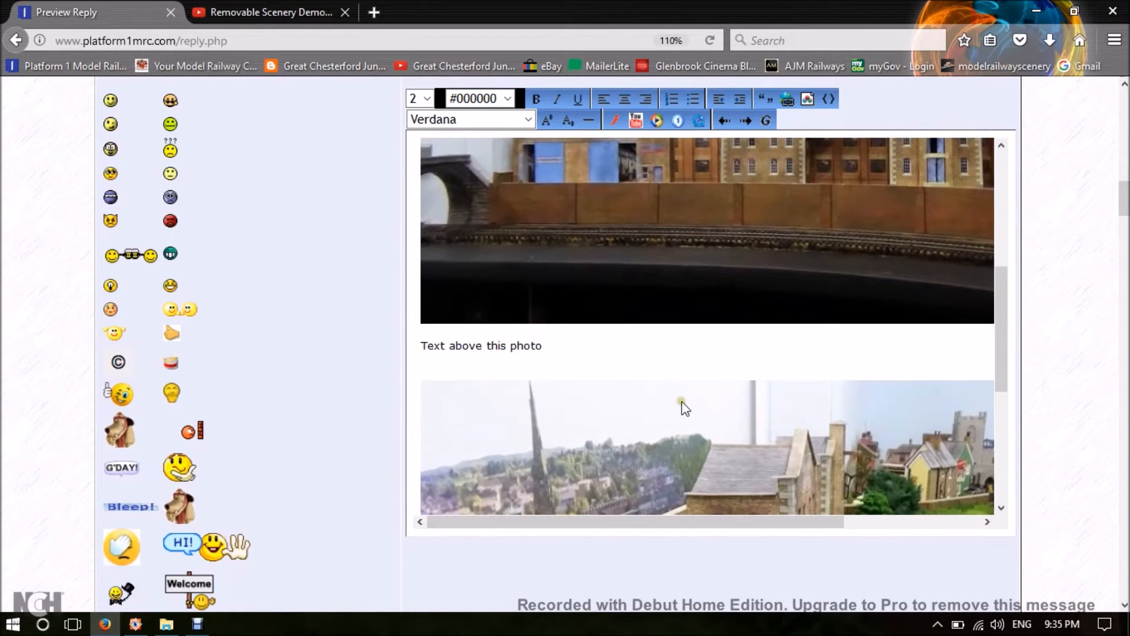
# Preview the reply again and check how the new caption sits between the photos, in the preview and in the message editor.
pyautogui.scroll(-5, 695, 415)
pyautogui.scroll(-7, 964, 512)
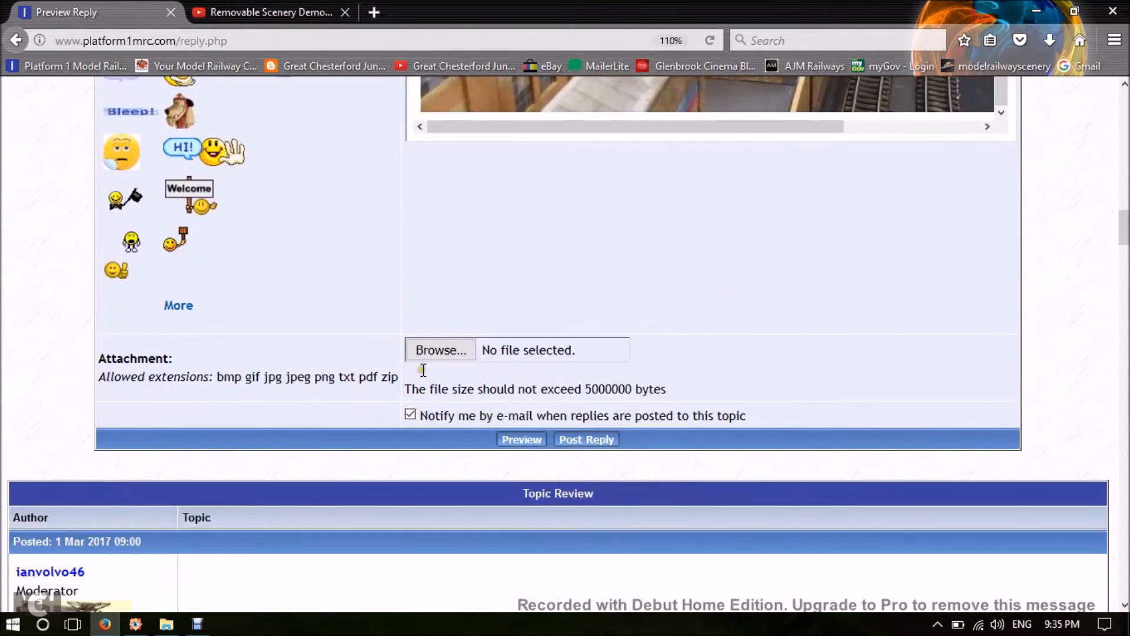
pyautogui.click(526, 440)
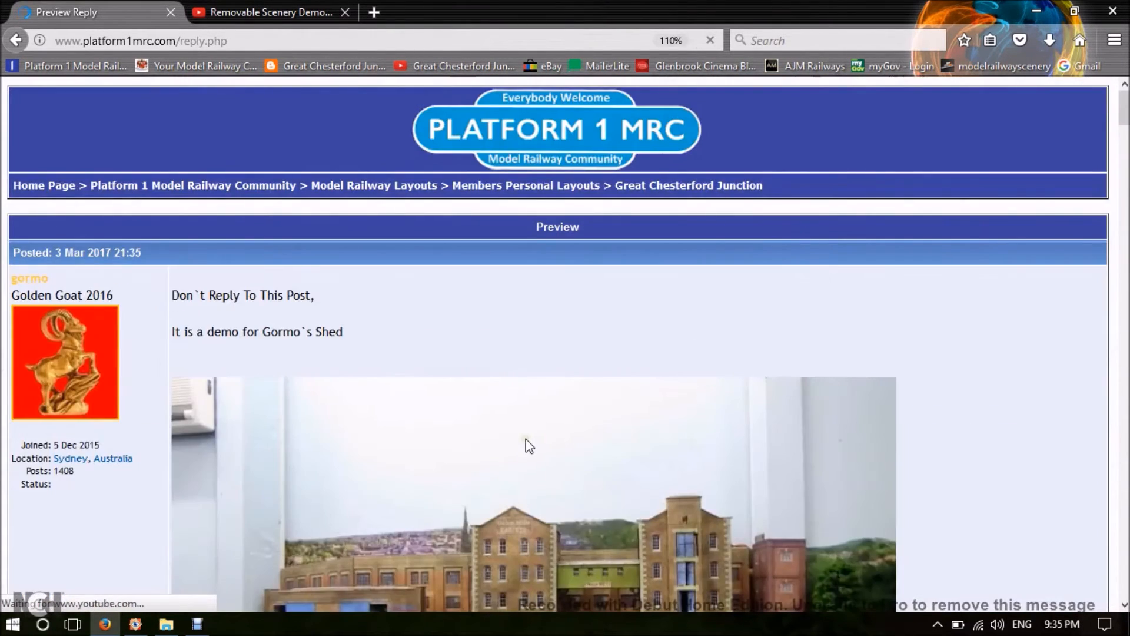
pyautogui.scroll(-5, 528, 445)
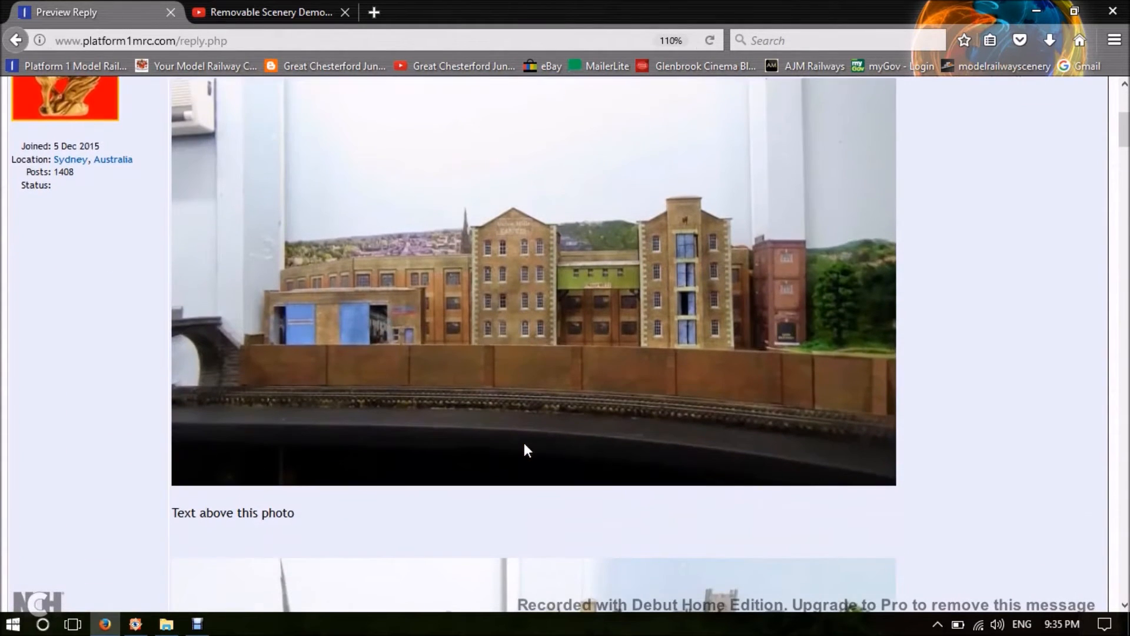
pyautogui.scroll(-2, 526, 450)
pyautogui.scroll(-2, 529, 421)
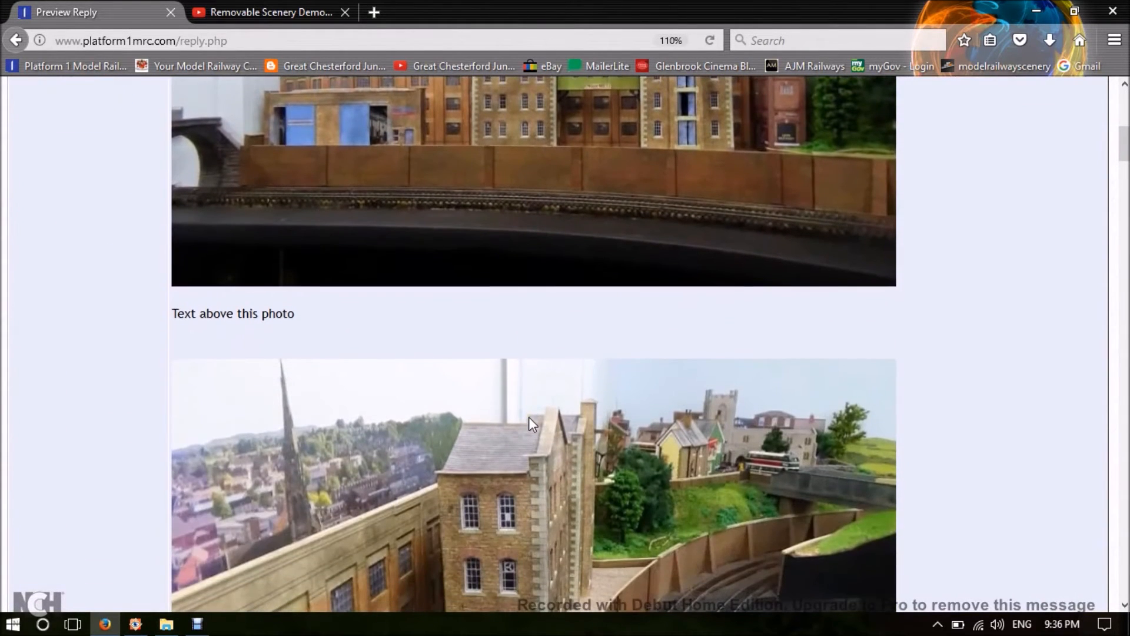
pyautogui.scroll(-5, 529, 418)
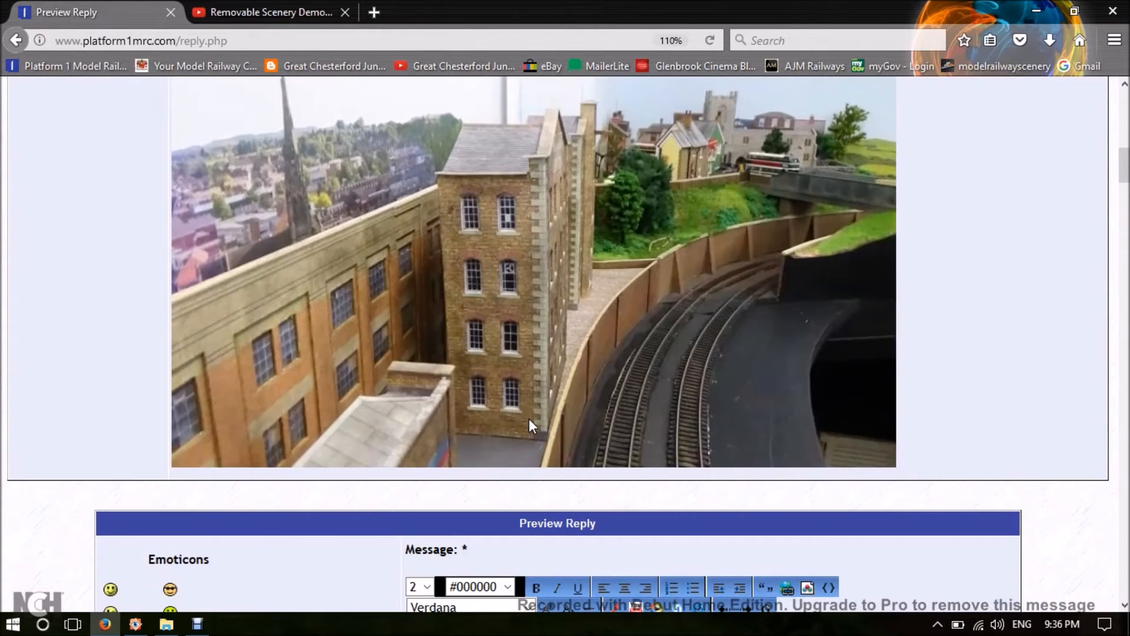
pyautogui.scroll(5, 529, 419)
pyautogui.scroll(-7, 529, 419)
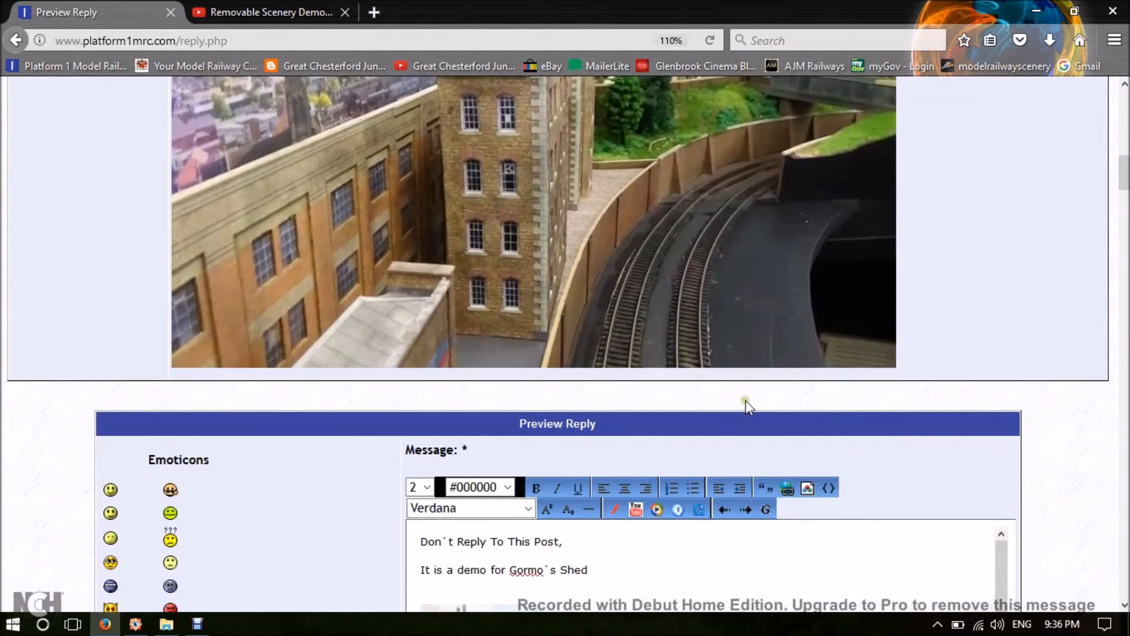
pyautogui.scroll(-10, 749, 397)
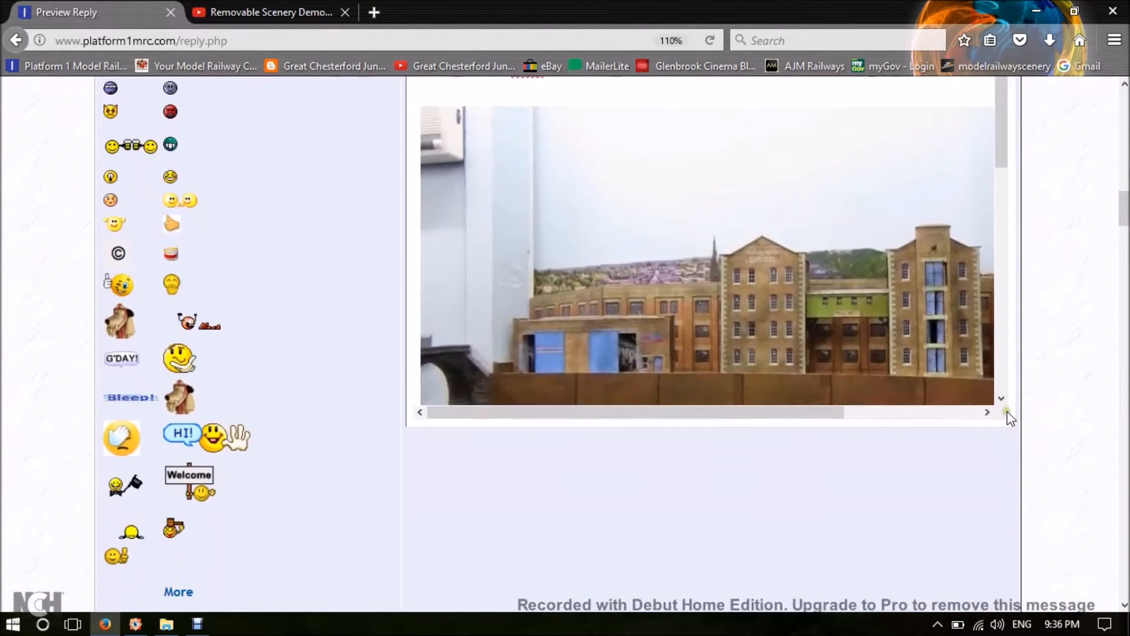
pyautogui.scroll(-3, 879, 320)
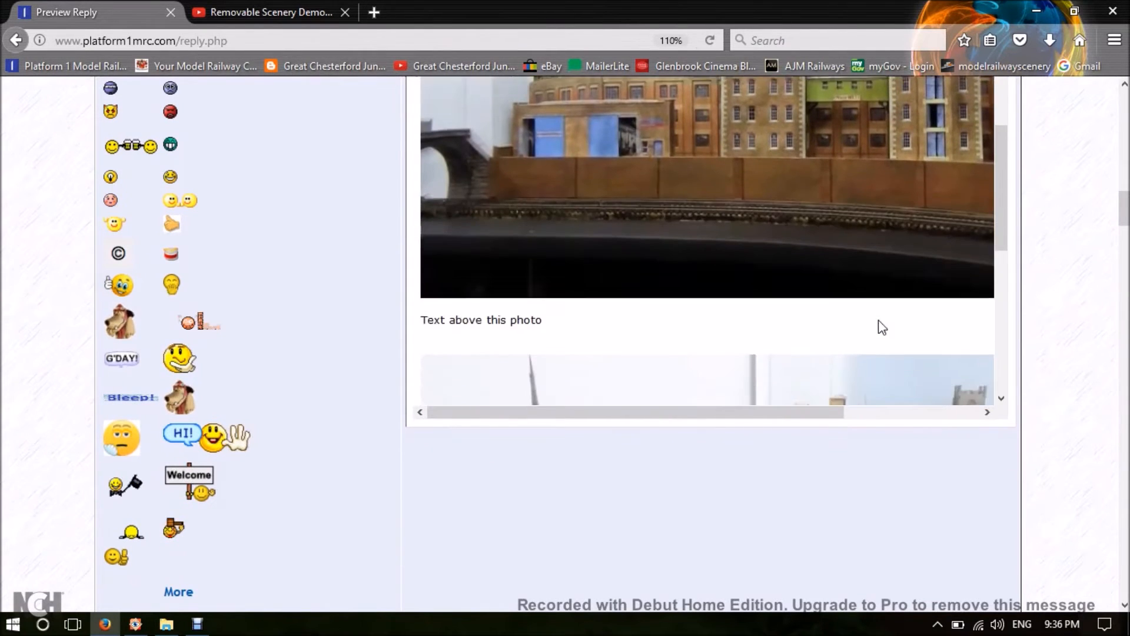
pyautogui.scroll(-5, 881, 326)
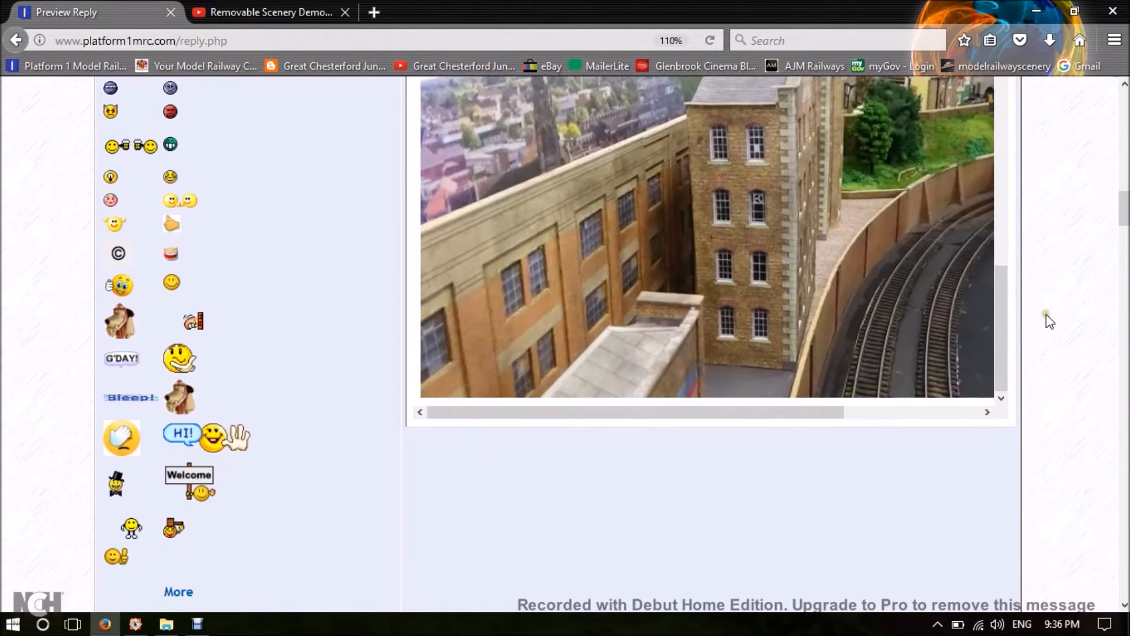
pyautogui.scroll(3, 1047, 316)
pyautogui.scroll(-6, 1044, 319)
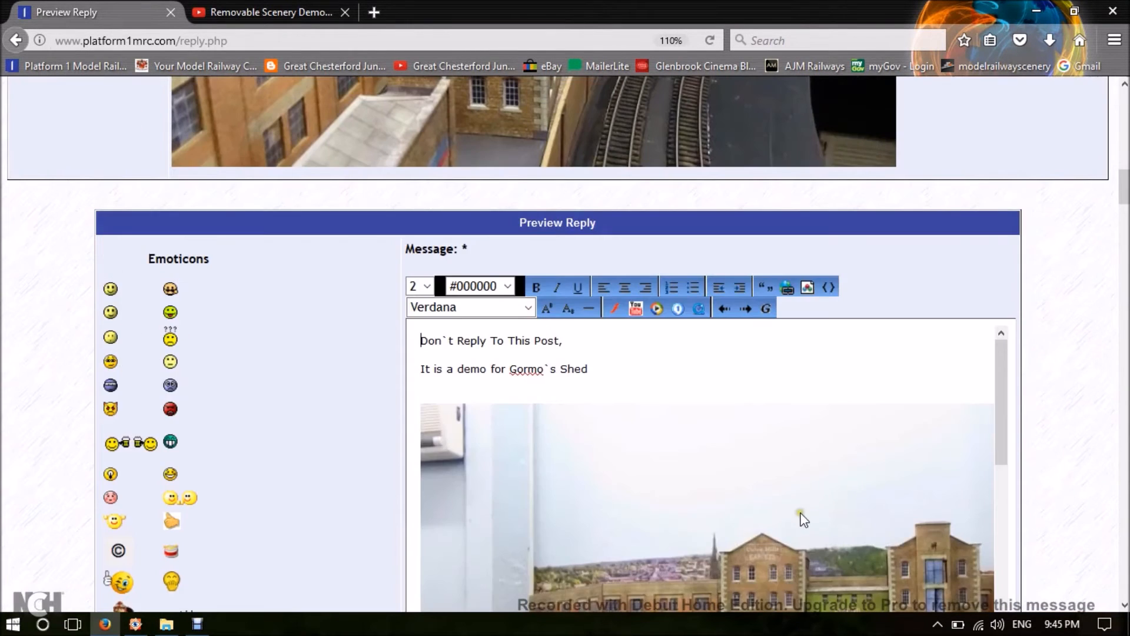
# Insert an extra blank line below "It is a demo for Gormo`s Shed", above the first photo.
pyautogui.scroll(5, 802, 518)
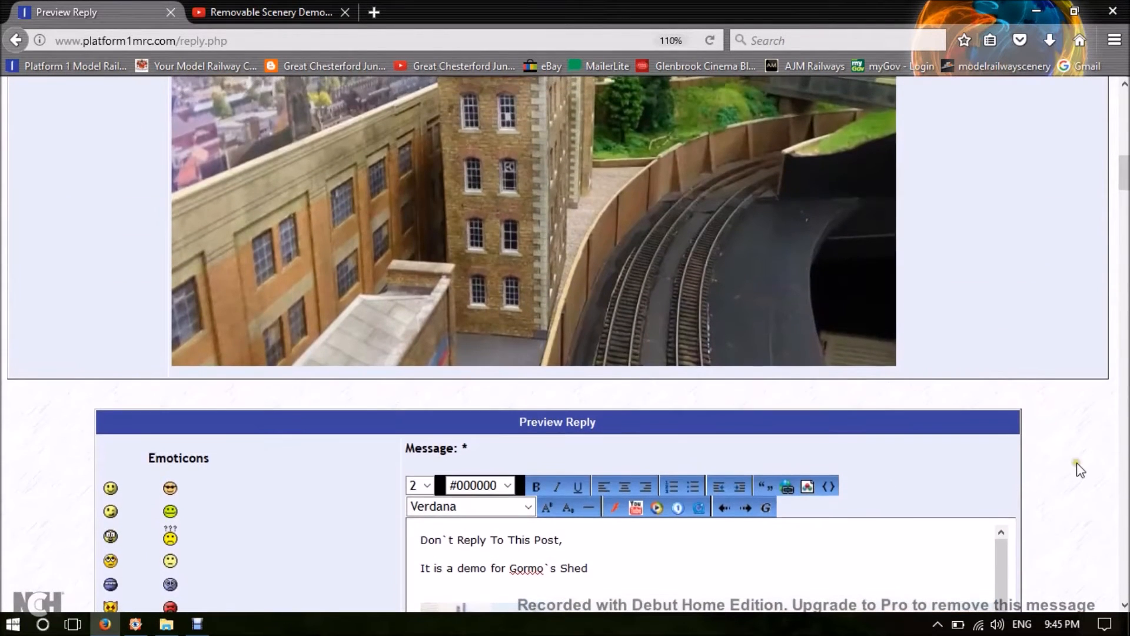
pyautogui.scroll(-5, 1081, 470)
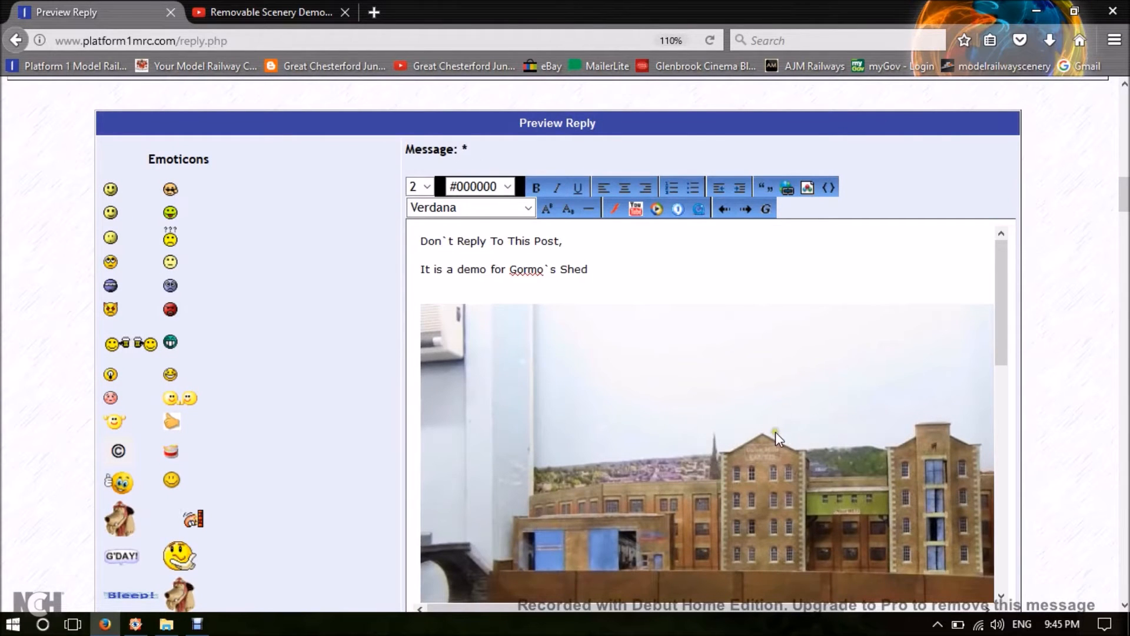
pyautogui.scroll(-10, 775, 435)
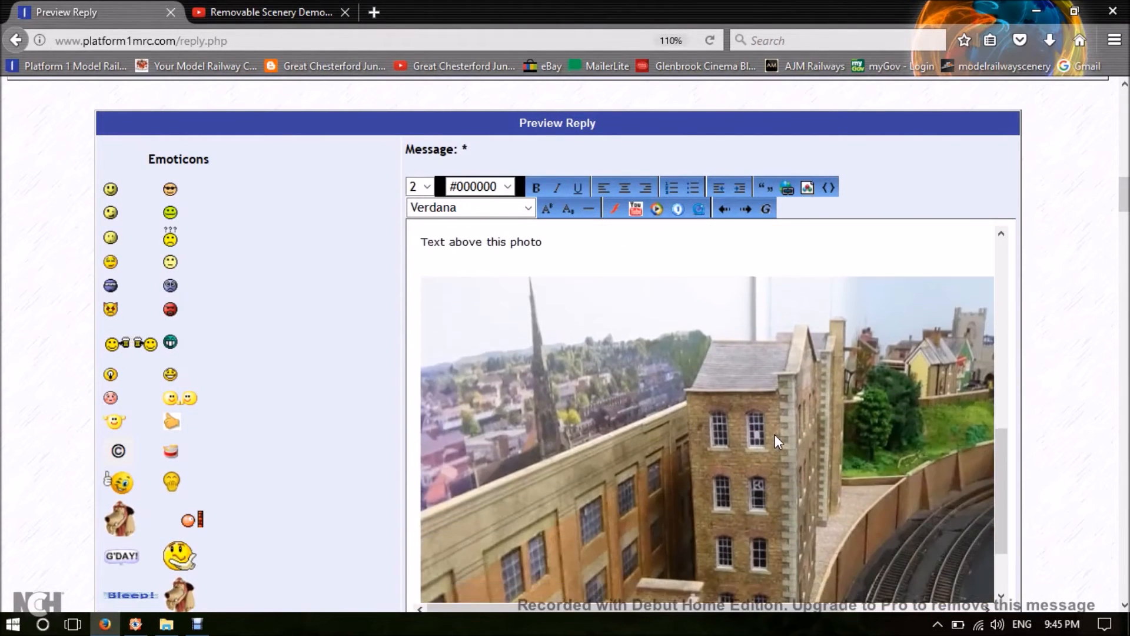
pyautogui.scroll(-2, 775, 434)
pyautogui.scroll(7, 775, 435)
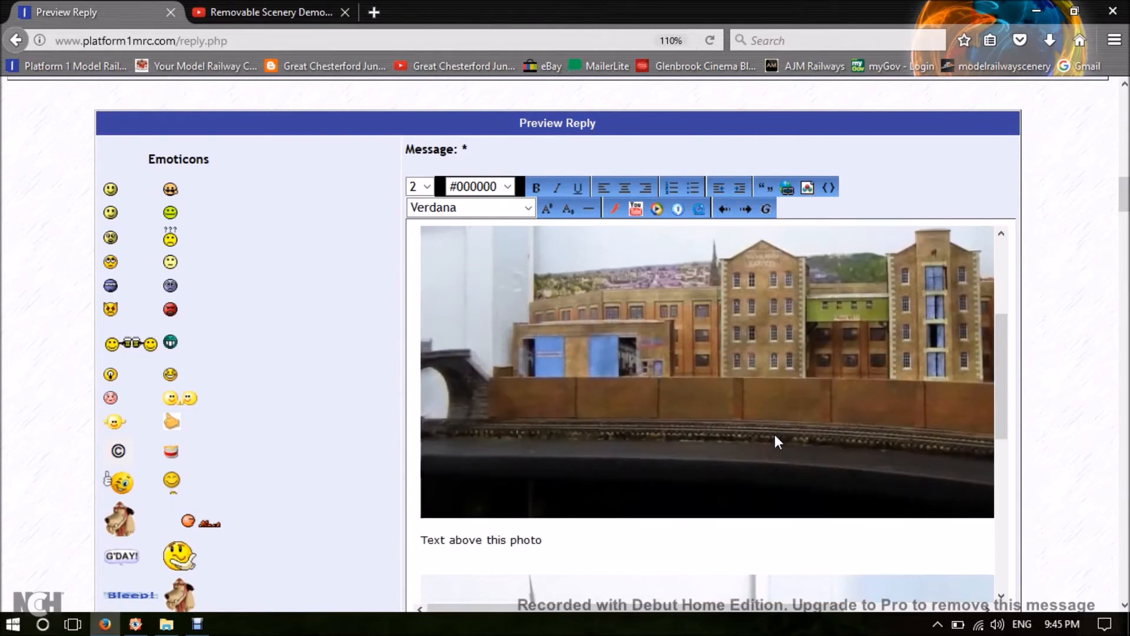
pyautogui.scroll(6, 775, 435)
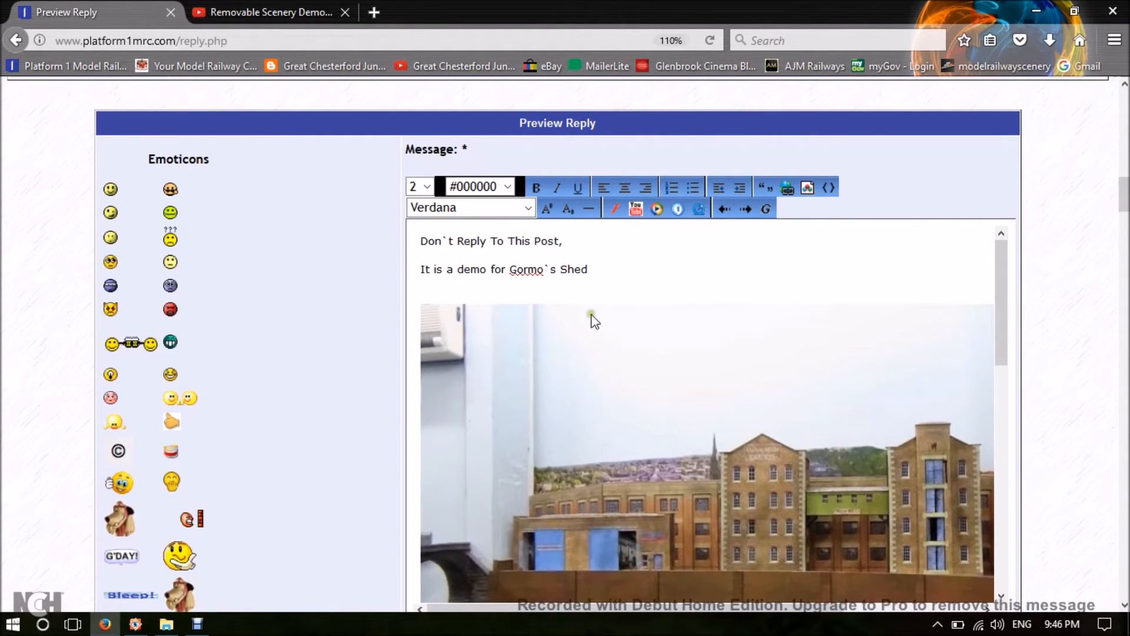
pyautogui.click(609, 265)
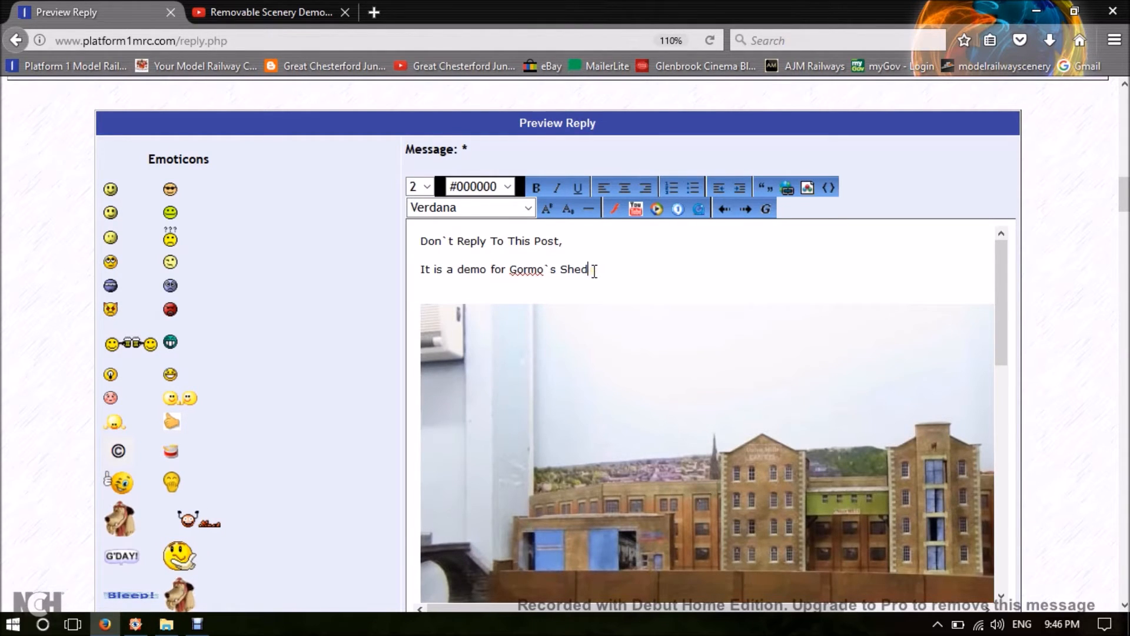
pyautogui.press('Return')
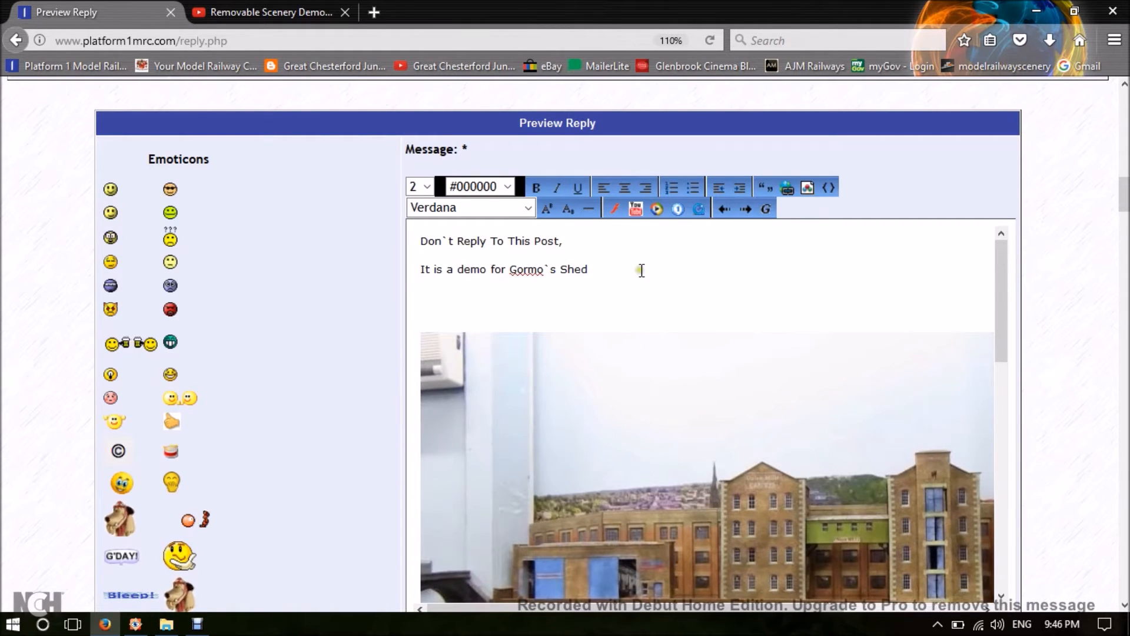
# Upload the photo DSC03326.jpg from the Drop Down Bridge folder of reduced-size pictures to the image gallery.
pyautogui.click(766, 210)
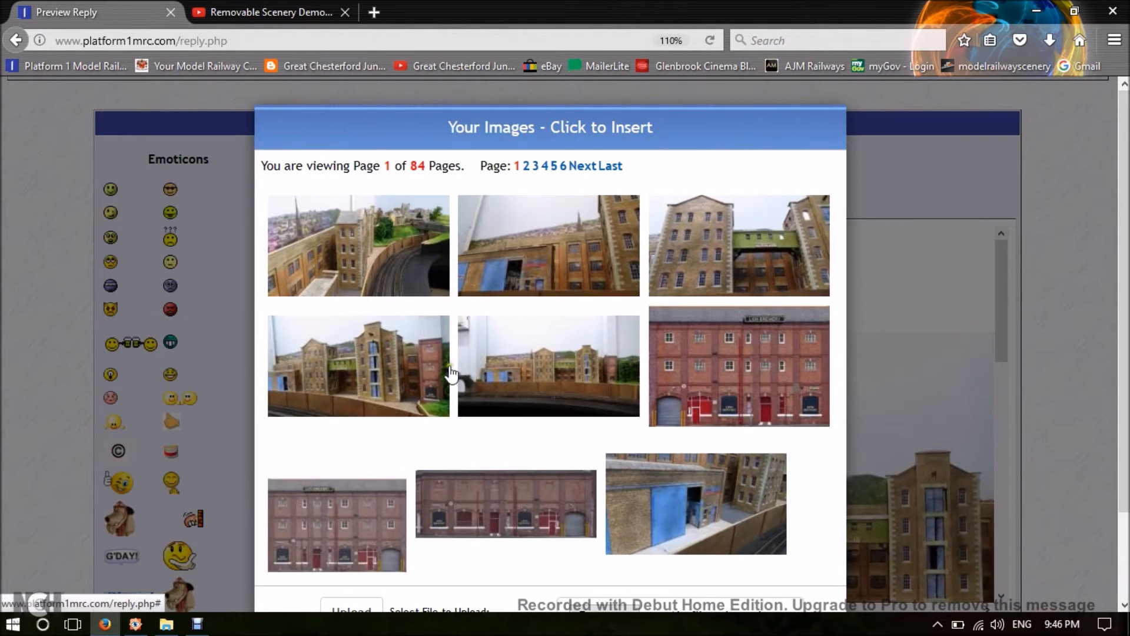
pyautogui.scroll(-2, 807, 475)
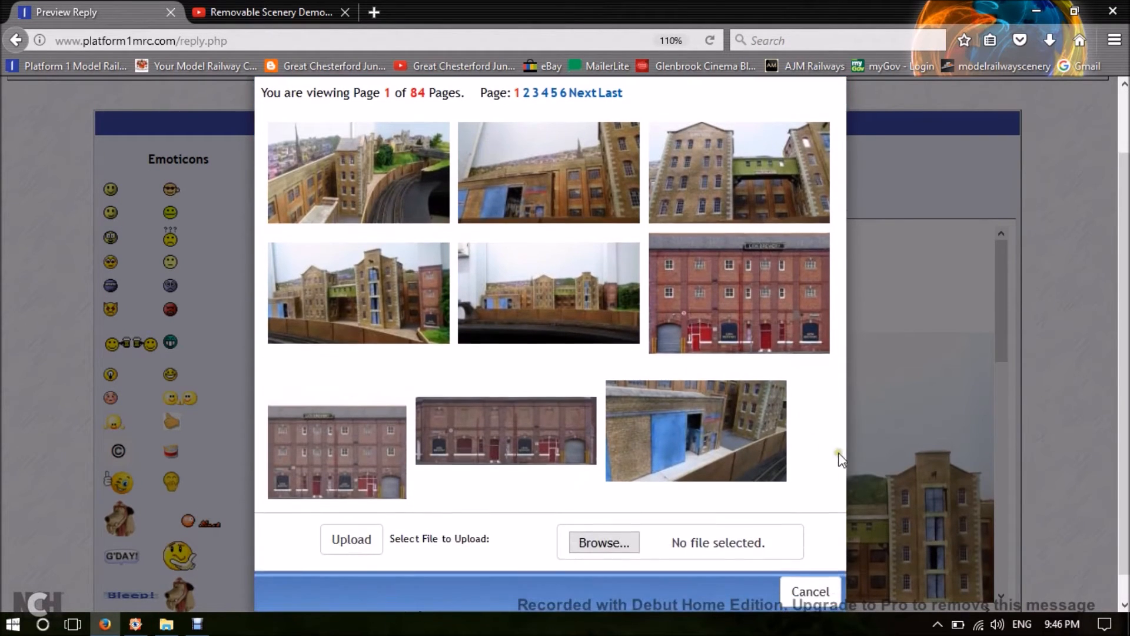
pyautogui.scroll(-1, 831, 465)
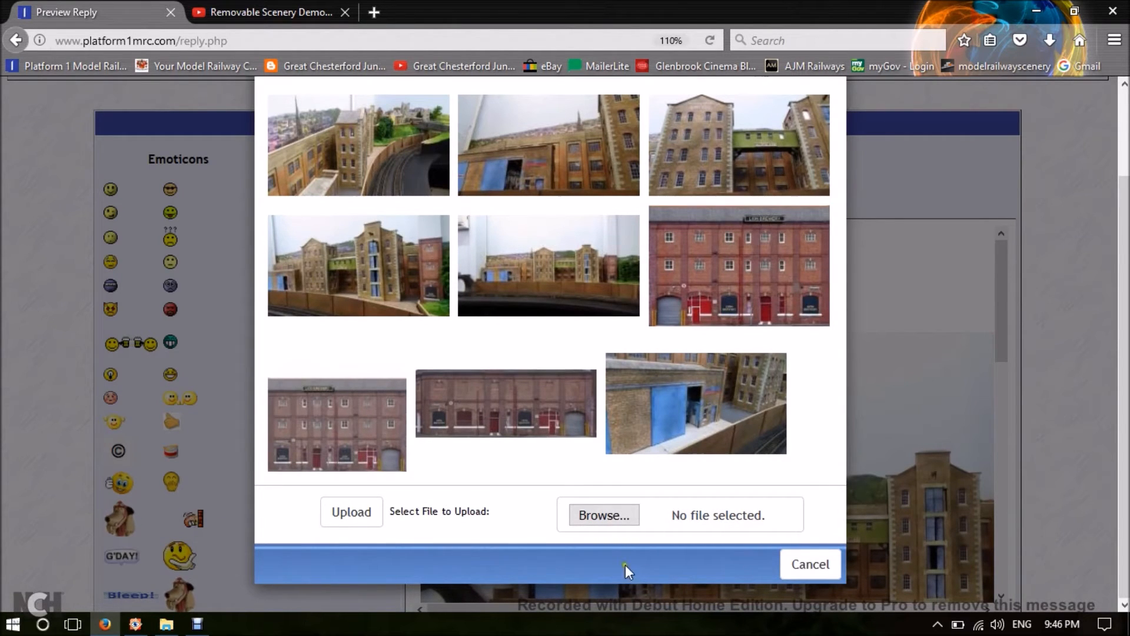
pyautogui.click(603, 517)
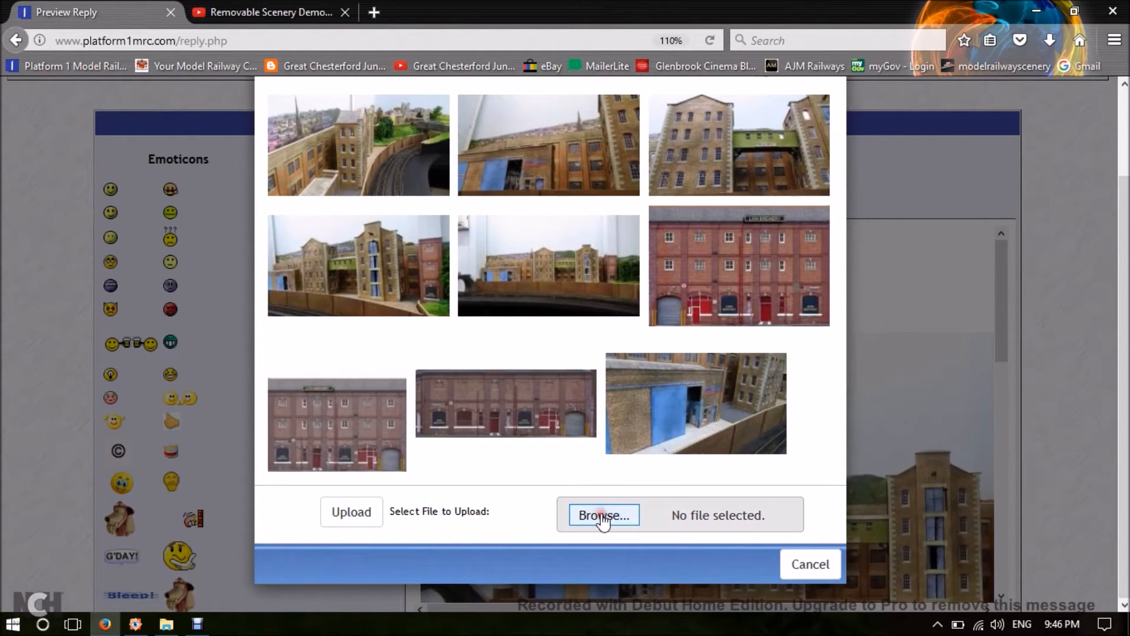
pyautogui.scroll(-10, 321, 179)
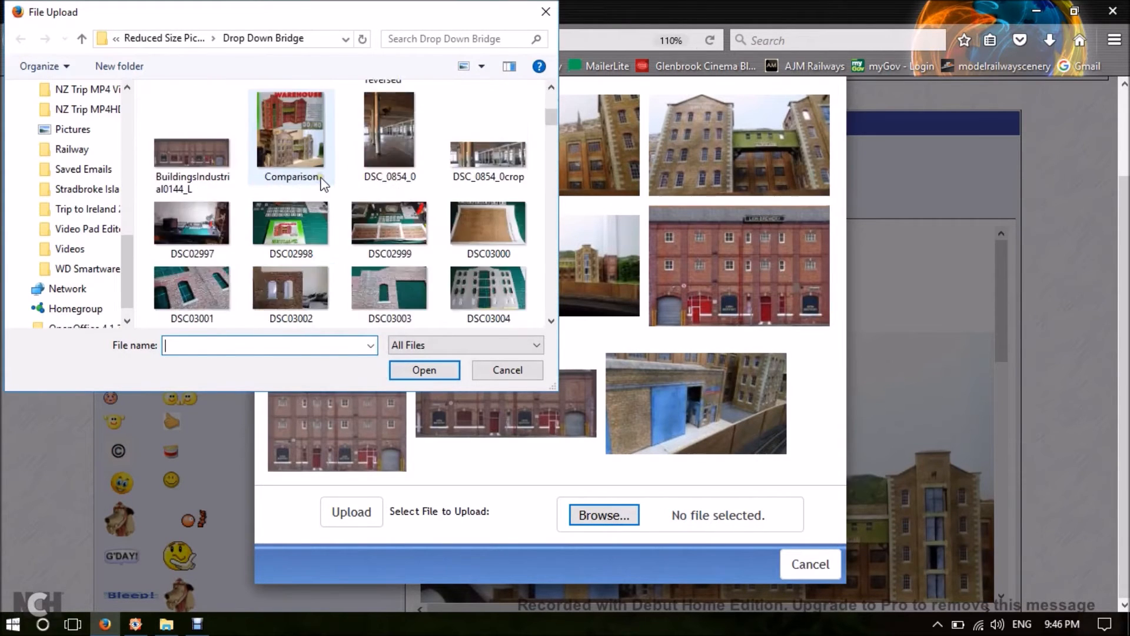
pyautogui.scroll(-6, 323, 184)
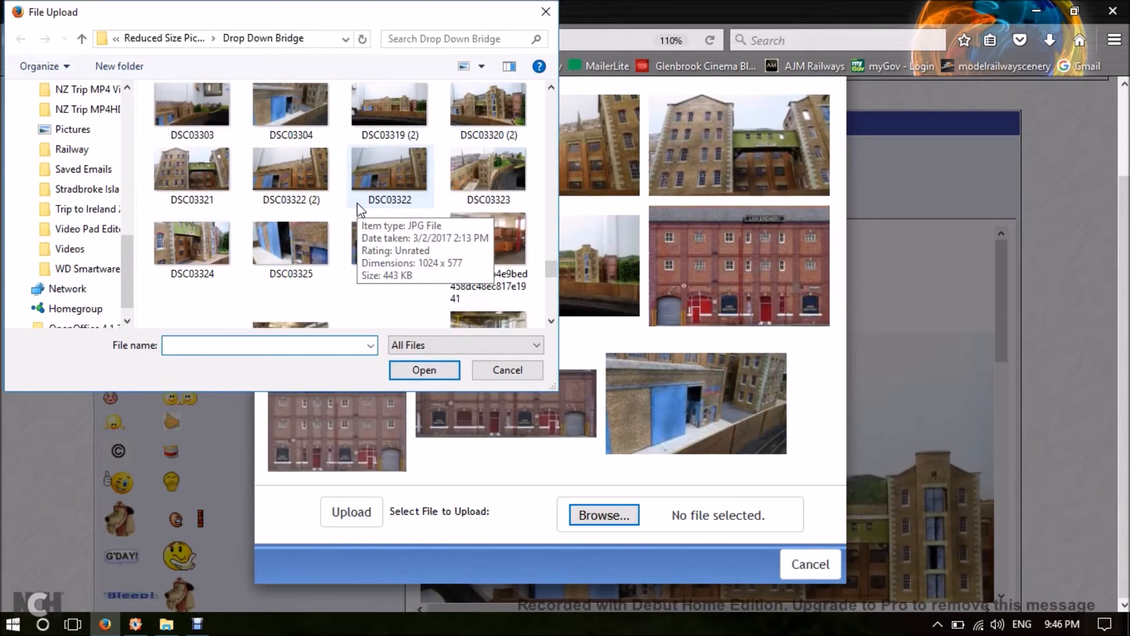
pyautogui.scroll(-1, 456, 222)
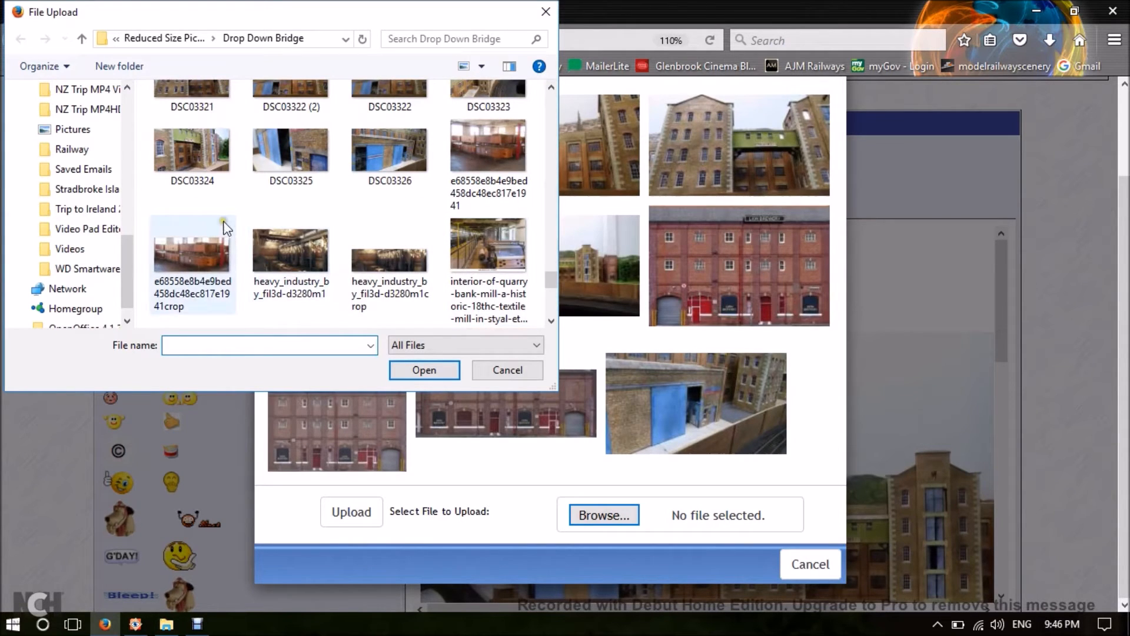
pyautogui.click(373, 140)
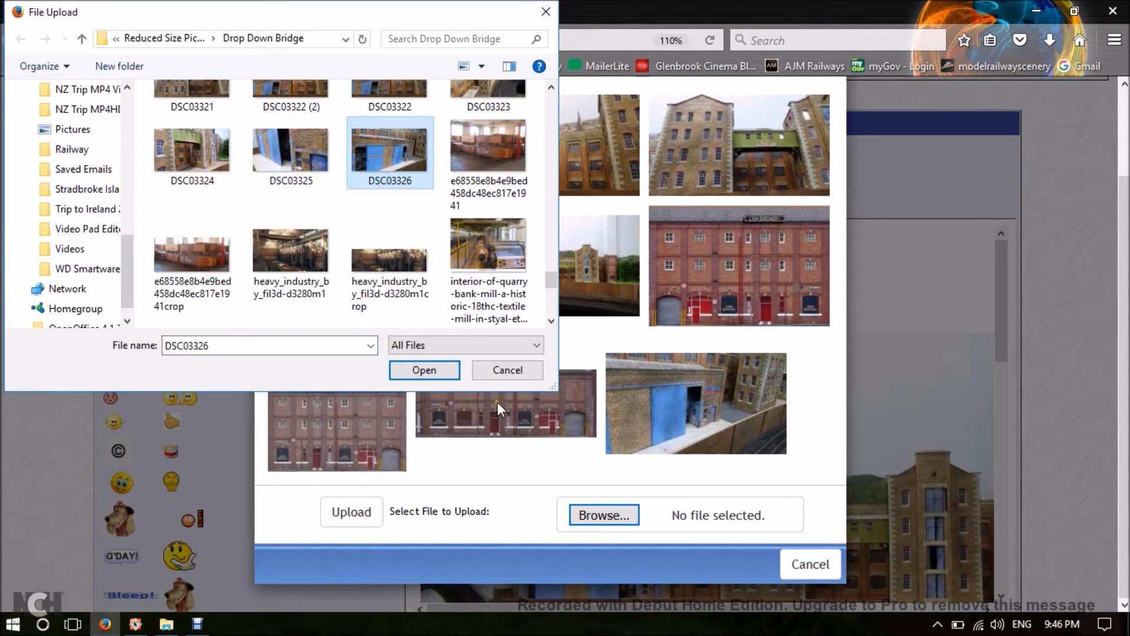
pyautogui.click(412, 370)
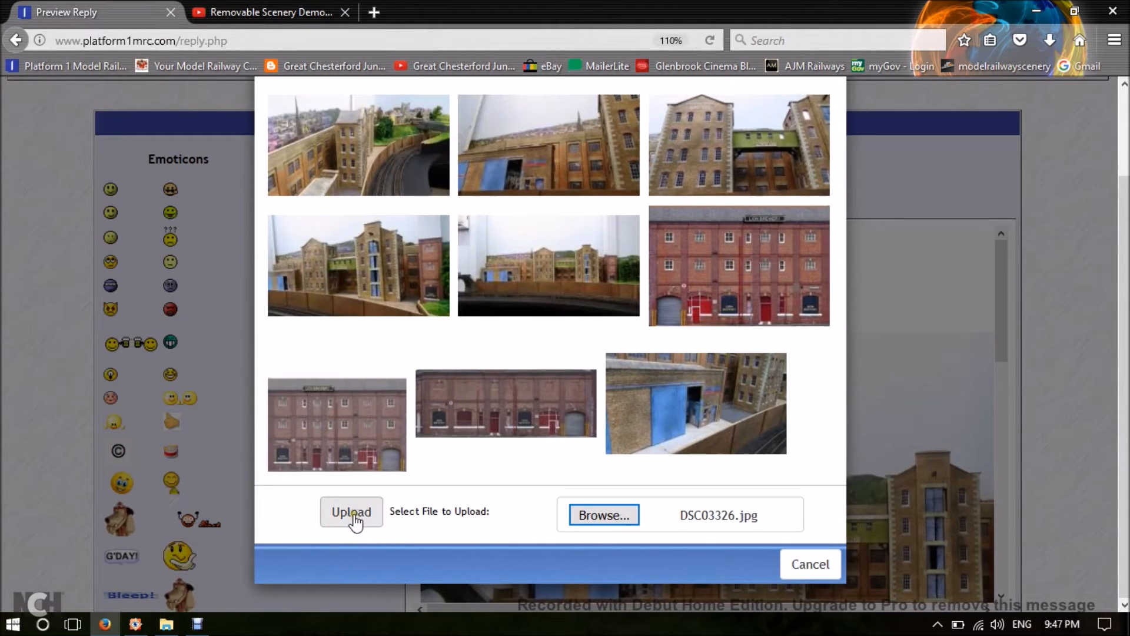
pyautogui.click(352, 517)
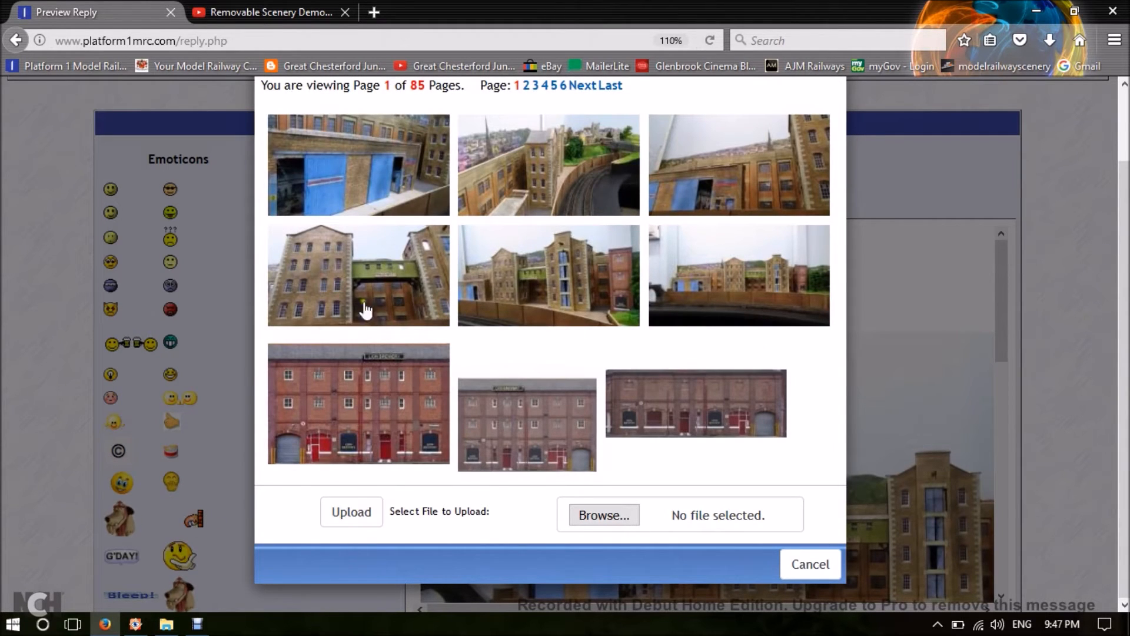
# Insert the uploaded DSC03326 photo into the message below "It is a demo for Gormo`s Shed", above the other photos.
pyautogui.click(370, 186)
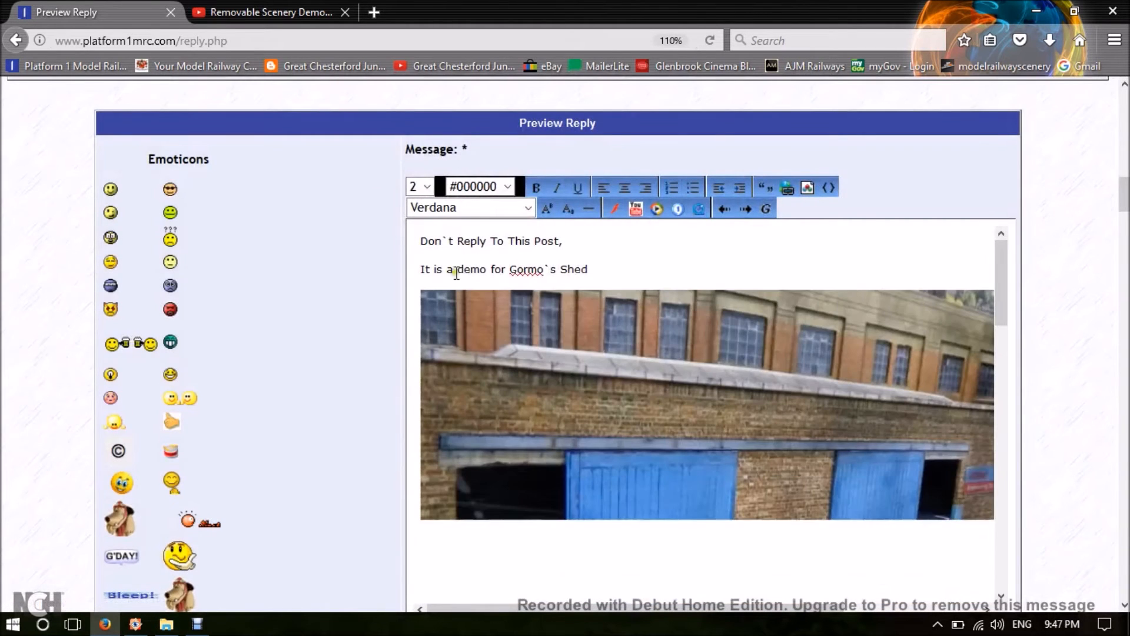
pyautogui.scroll(-5, 641, 333)
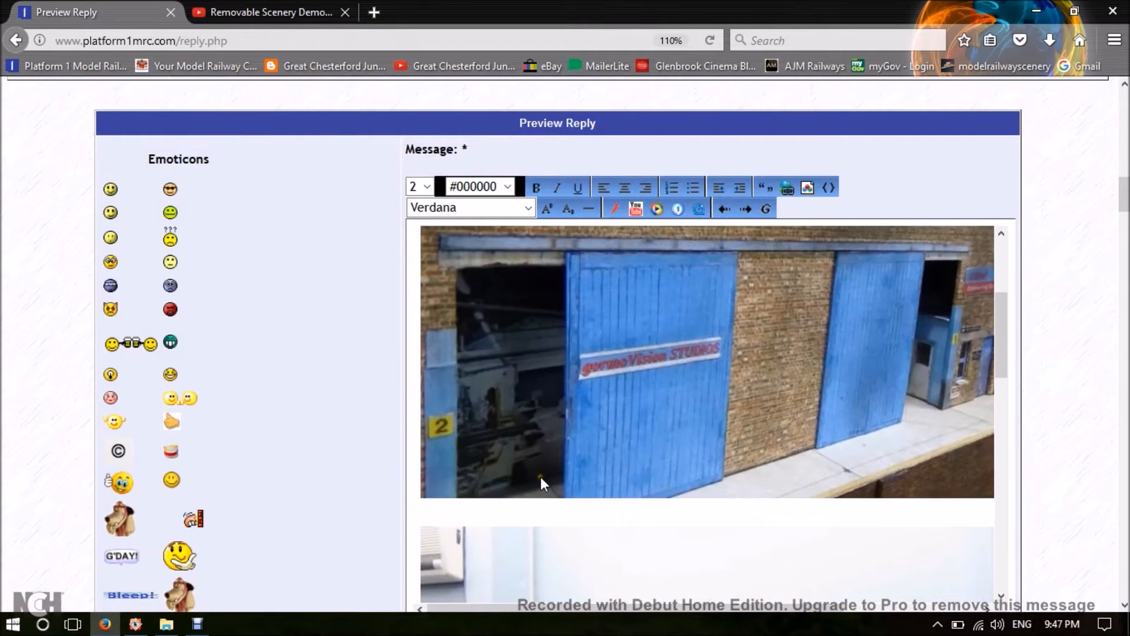
pyautogui.scroll(2, 540, 476)
pyautogui.scroll(3, 541, 476)
pyautogui.scroll(-5, 587, 334)
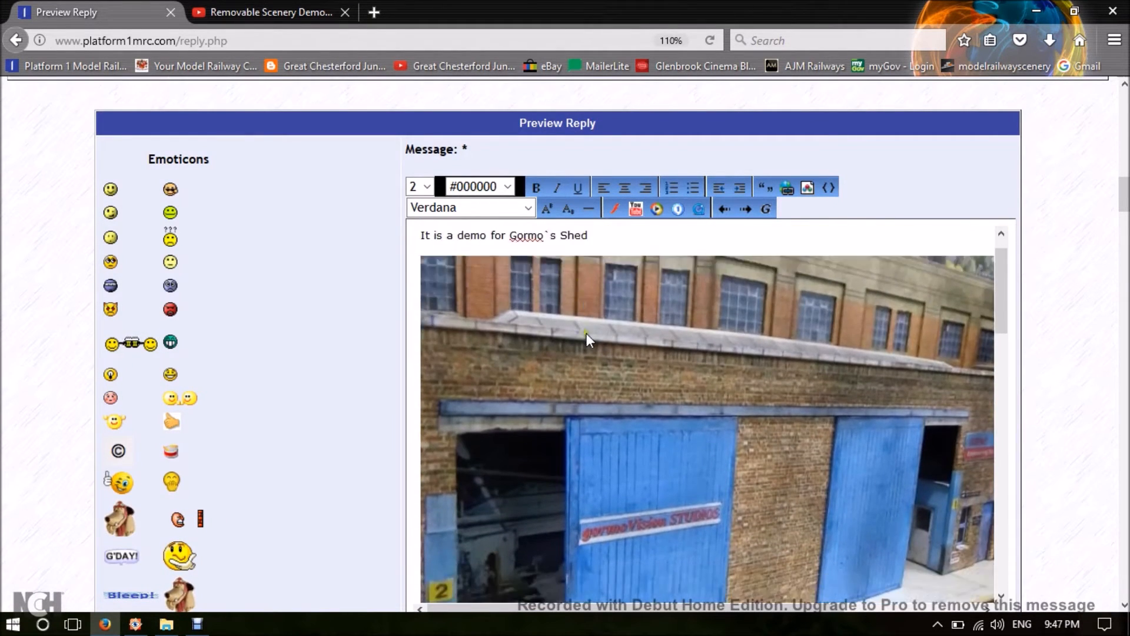
# Preview the reply and check how the three photos and the caption are laid out, in the preview and in the message editor.
pyautogui.scroll(-10, 1025, 407)
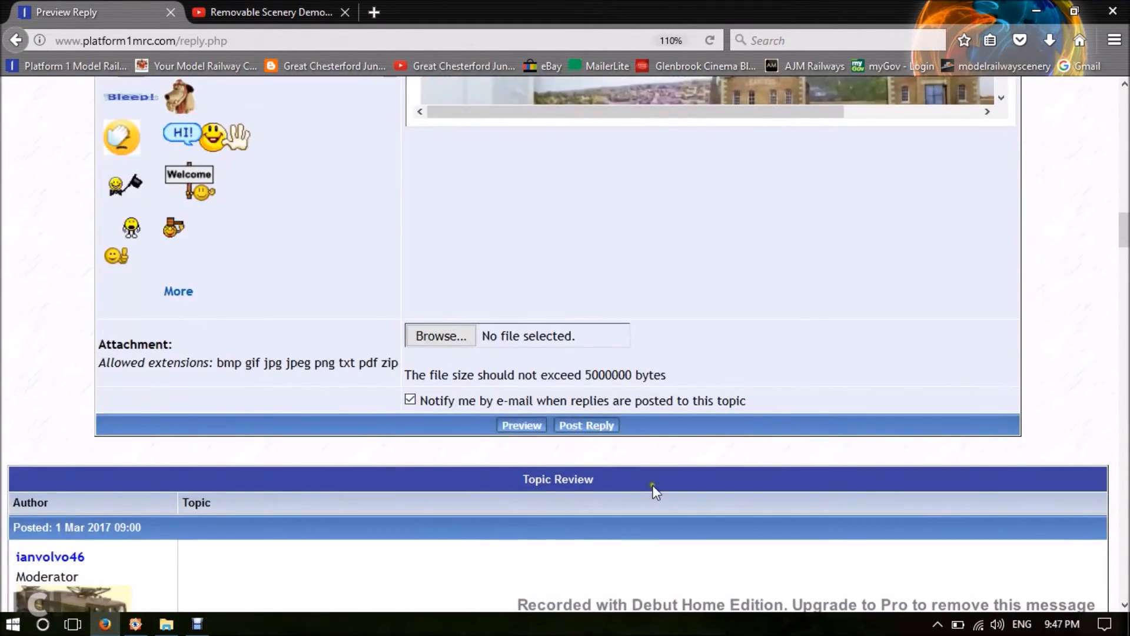
pyautogui.click(531, 429)
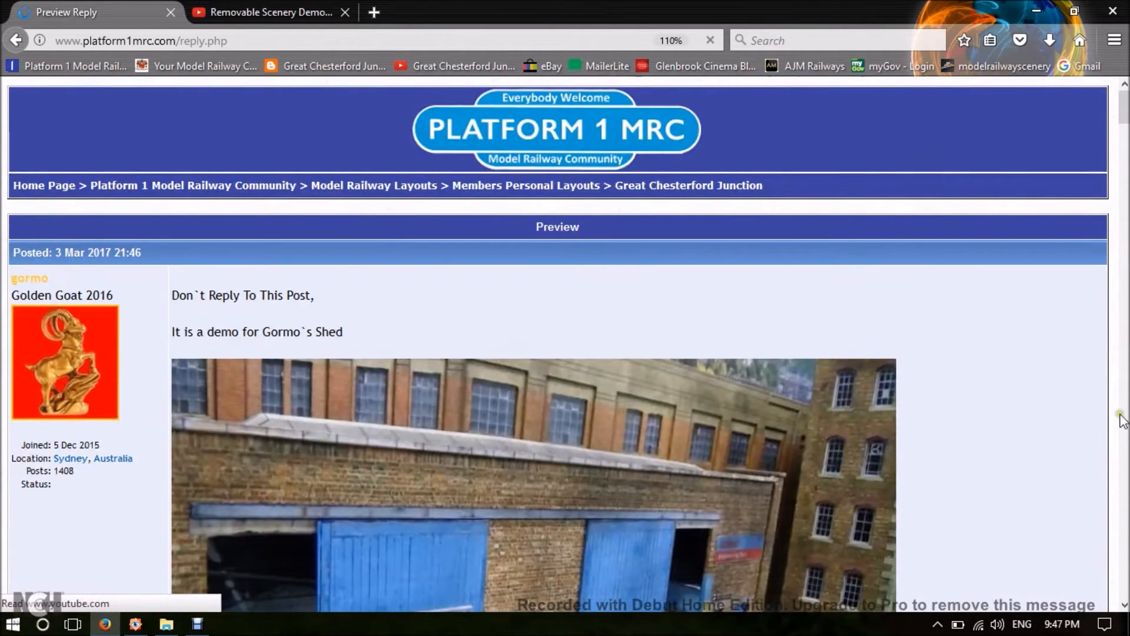
pyautogui.scroll(-3, 1120, 423)
pyautogui.scroll(-5, 1120, 424)
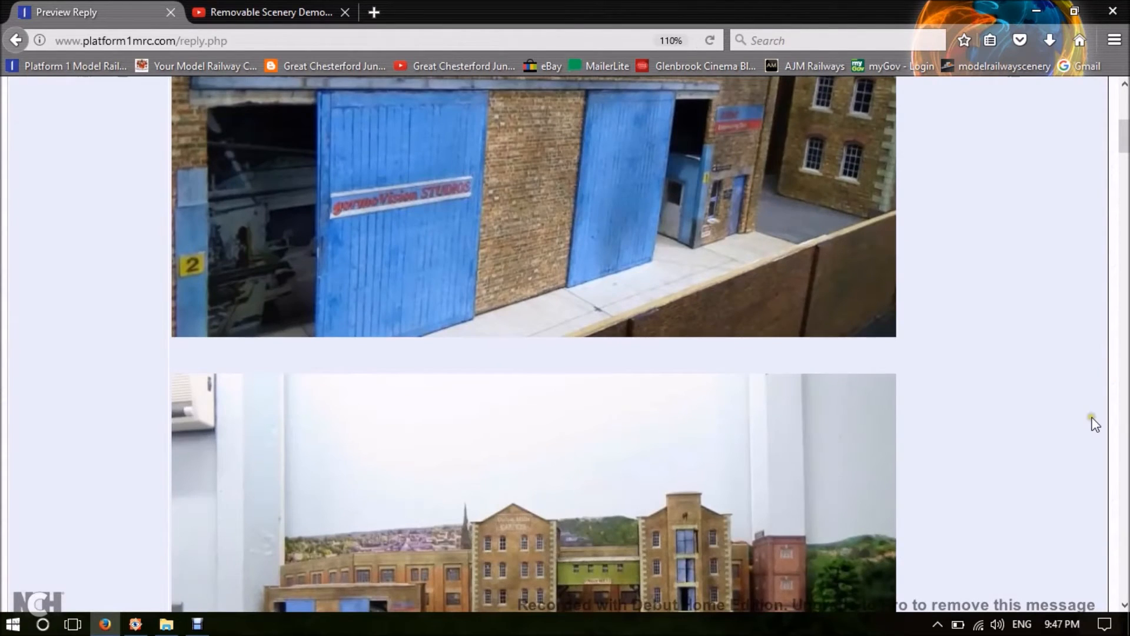
pyautogui.scroll(-10, 1073, 413)
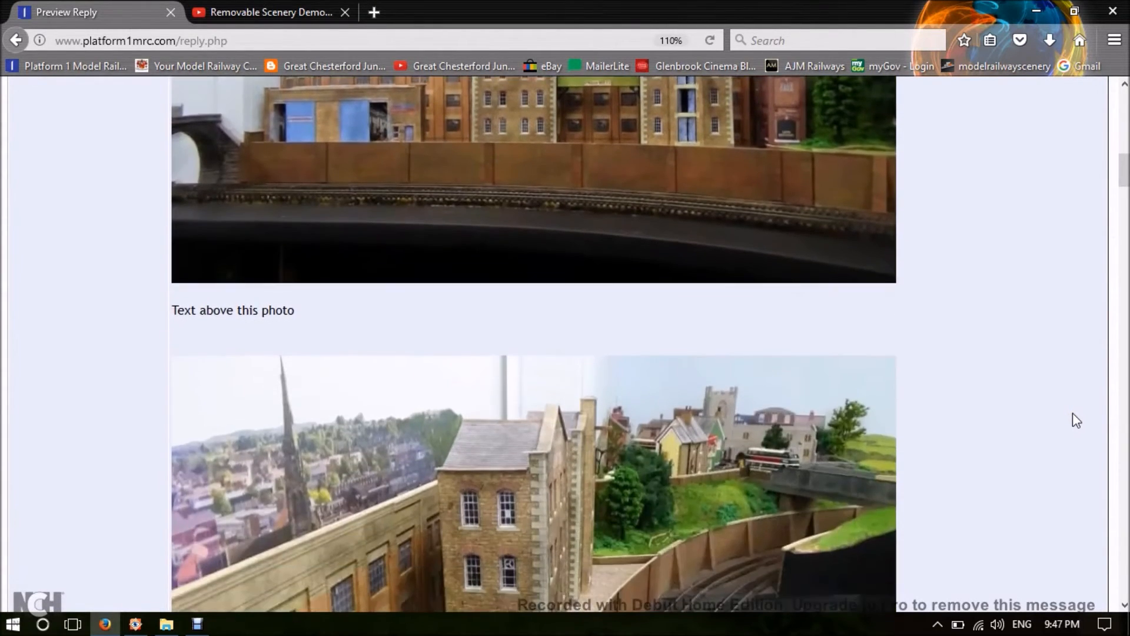
pyautogui.scroll(20, 1073, 413)
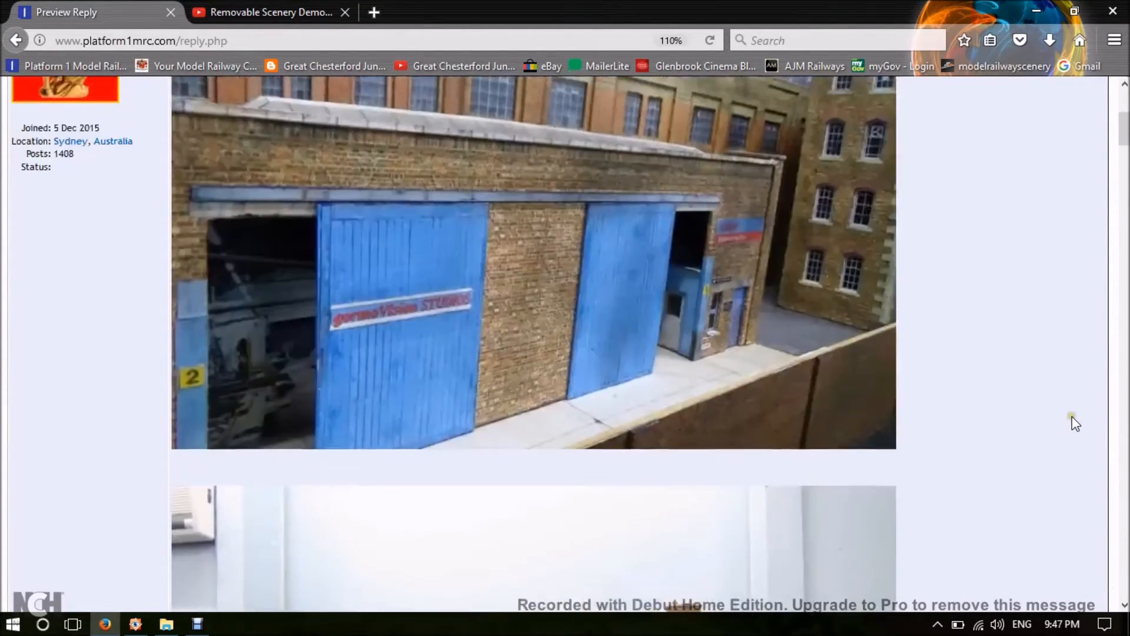
pyautogui.scroll(-14, 1075, 423)
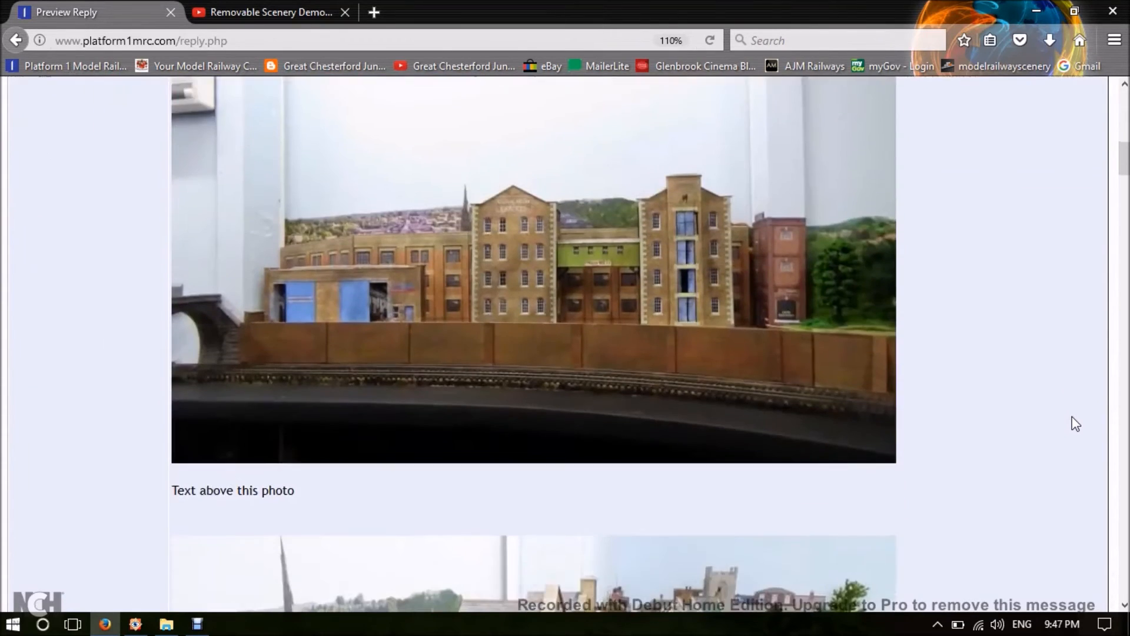
pyautogui.scroll(-13, 1076, 424)
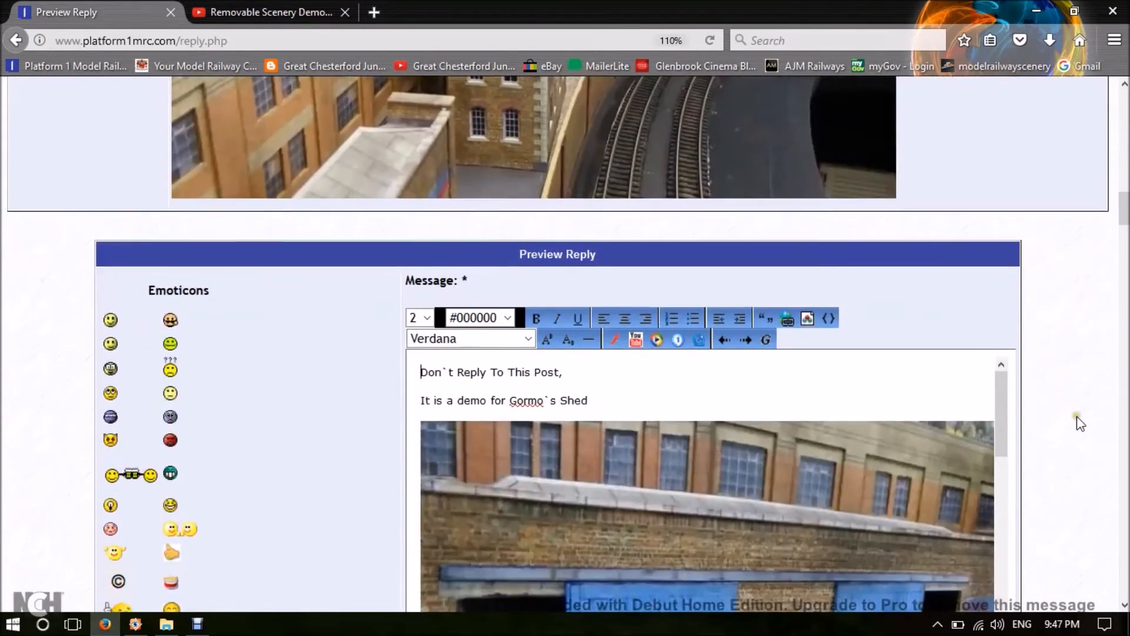
pyautogui.scroll(-1, 1077, 420)
pyautogui.scroll(1, 1065, 430)
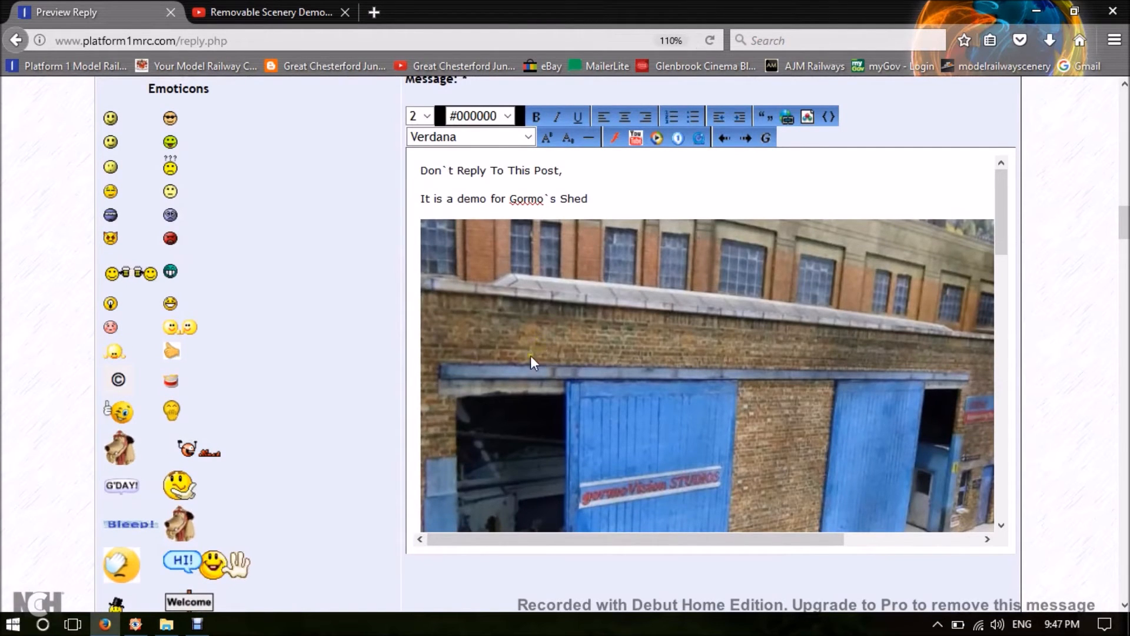
pyautogui.scroll(-10, 603, 390)
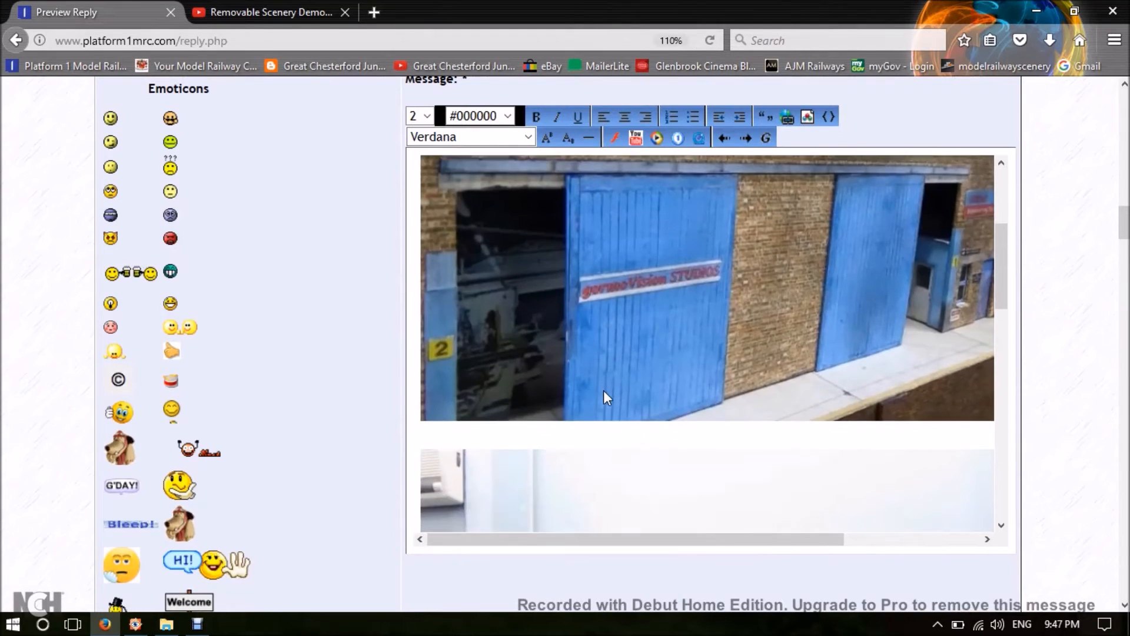
pyautogui.scroll(-5, 608, 398)
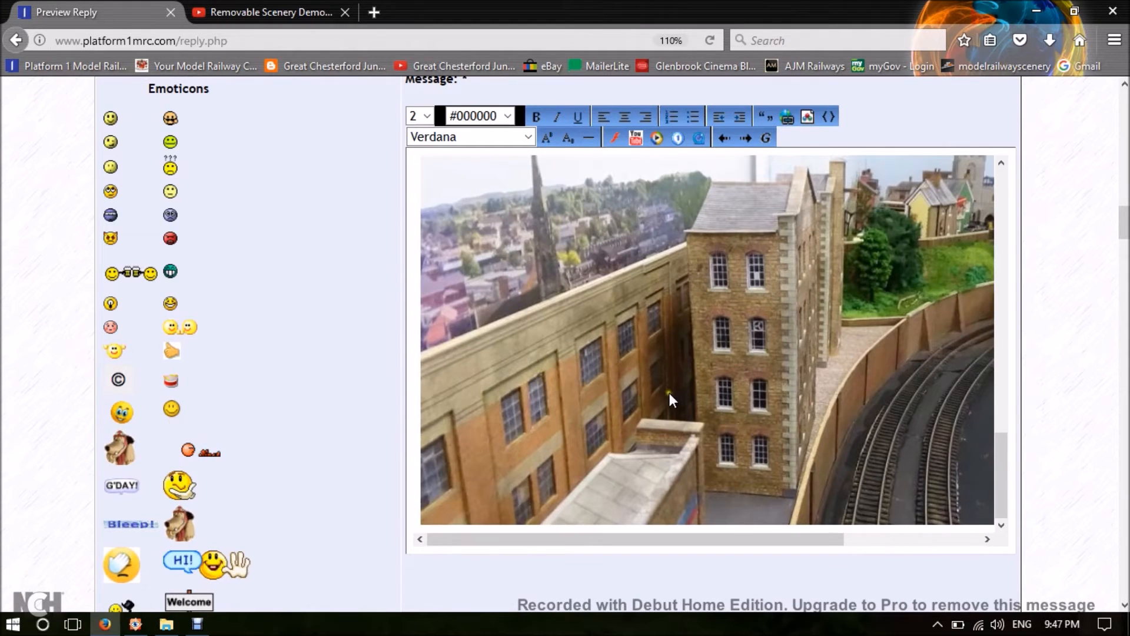
pyautogui.scroll(3, 1069, 304)
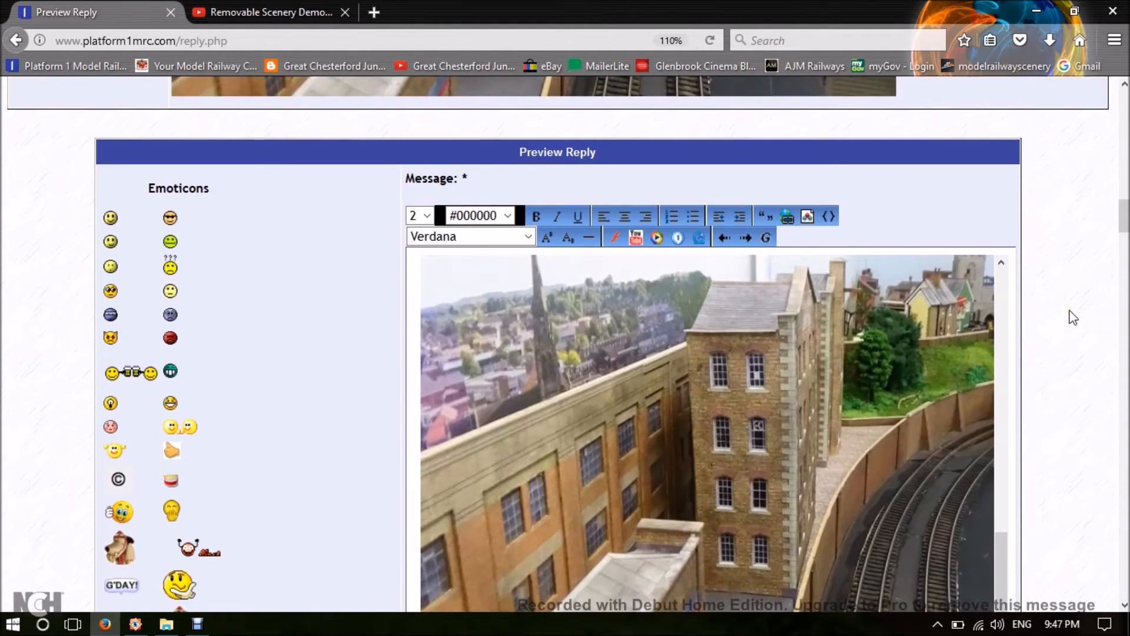
# Add blank lines below the last photo at the end of the message.
pyautogui.scroll(-3, 1064, 330)
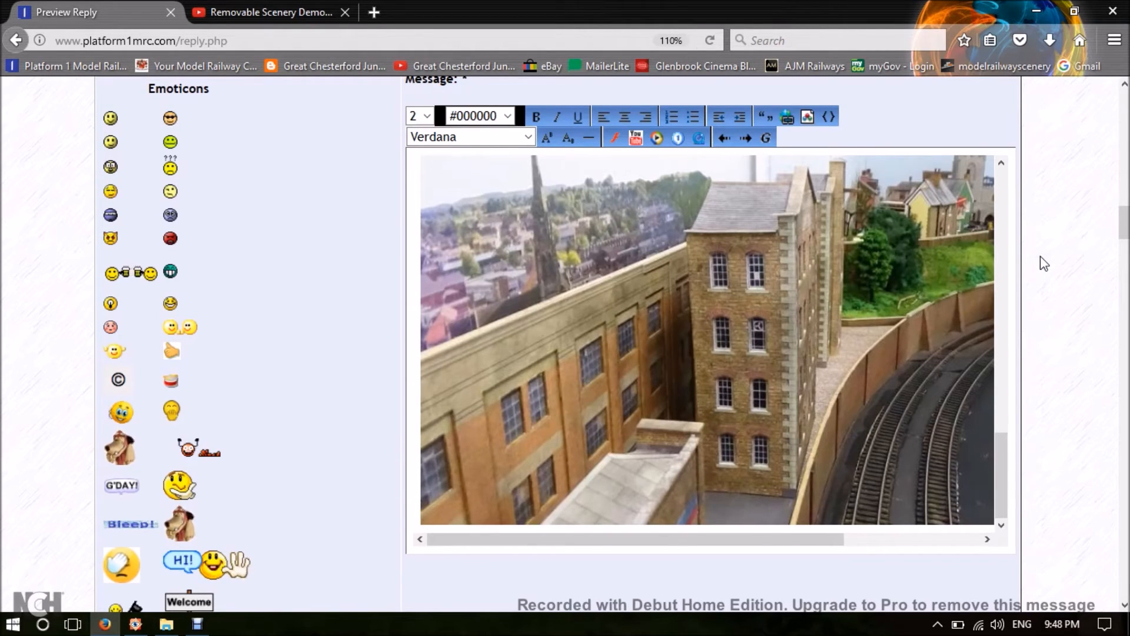
pyautogui.scroll(3, 578, 271)
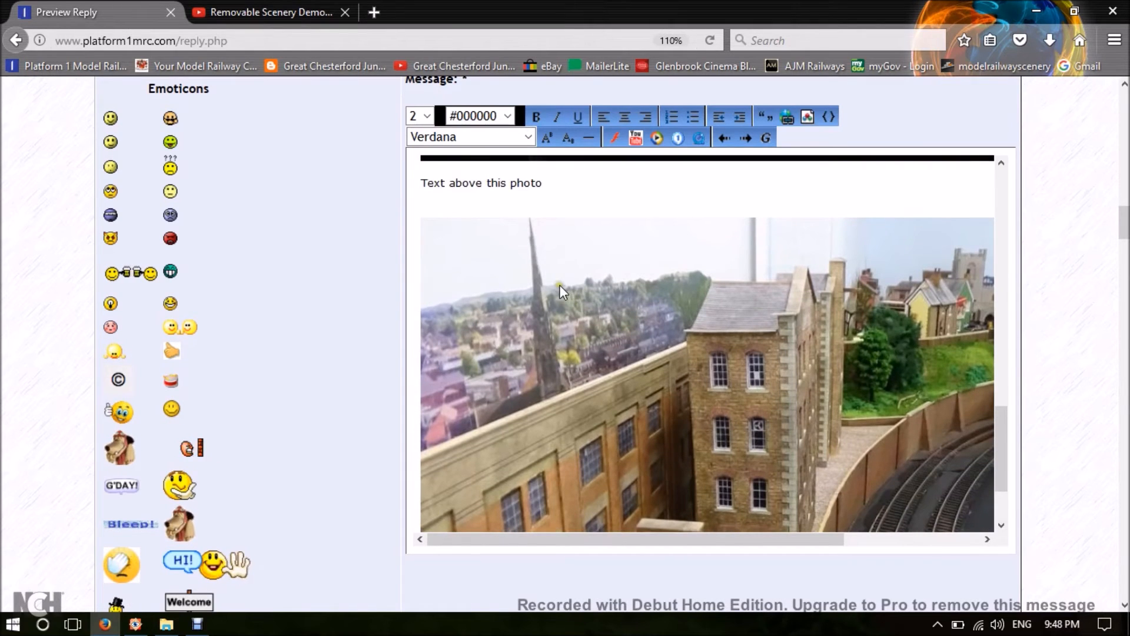
pyautogui.click(558, 181)
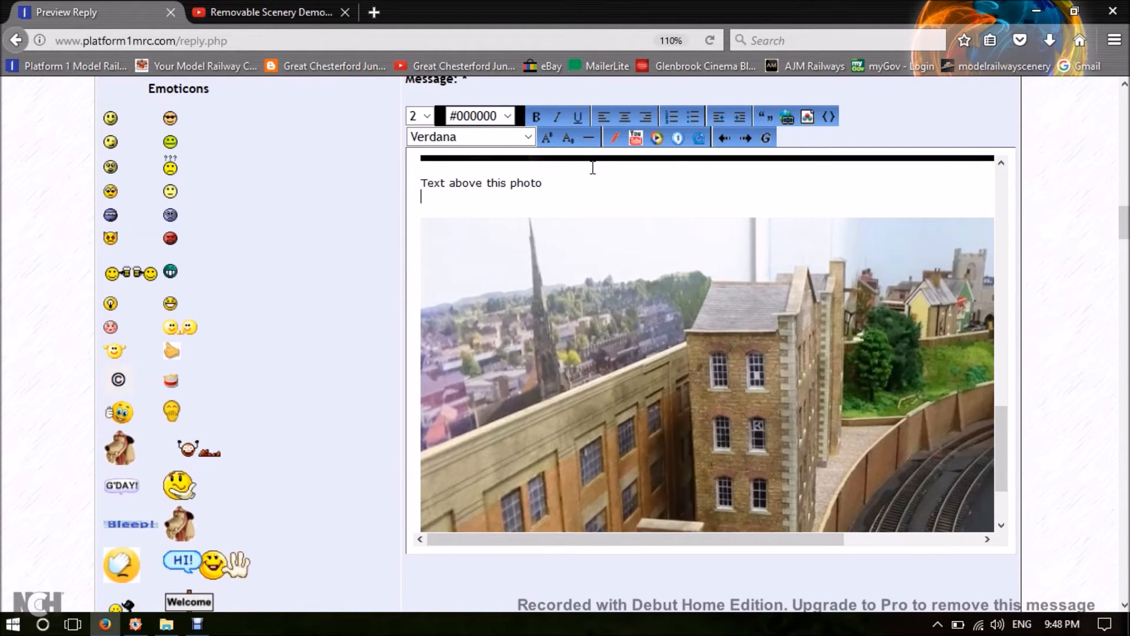
pyautogui.scroll(-2, 593, 168)
pyautogui.hscroll(3, 593, 168)
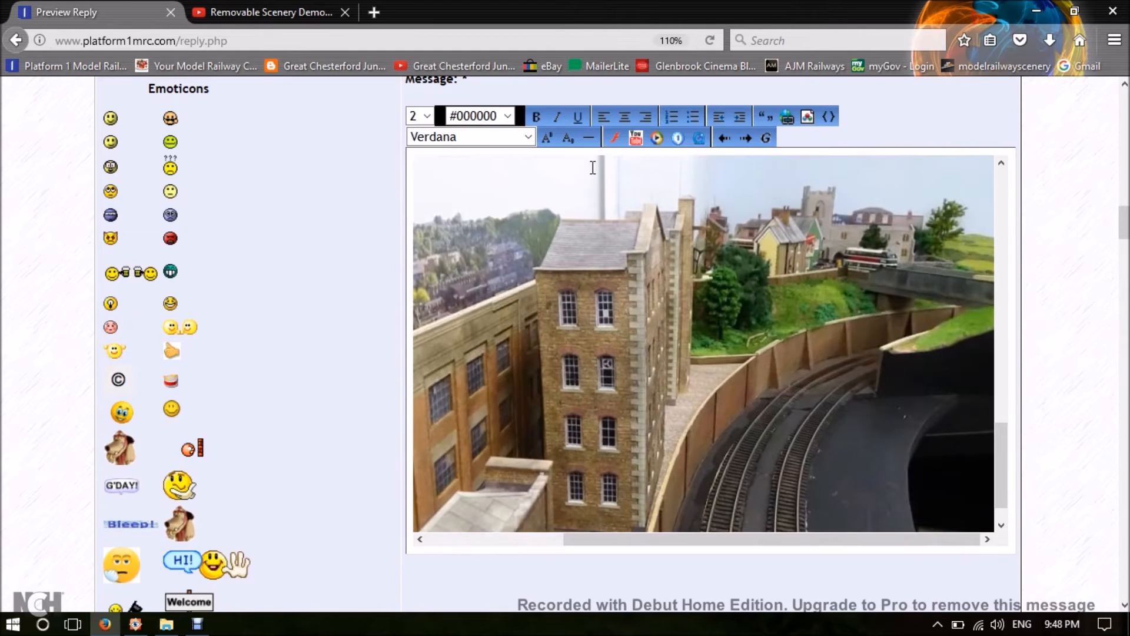
pyautogui.press('Return')
pyautogui.press('Return')
pyautogui.press('Return')
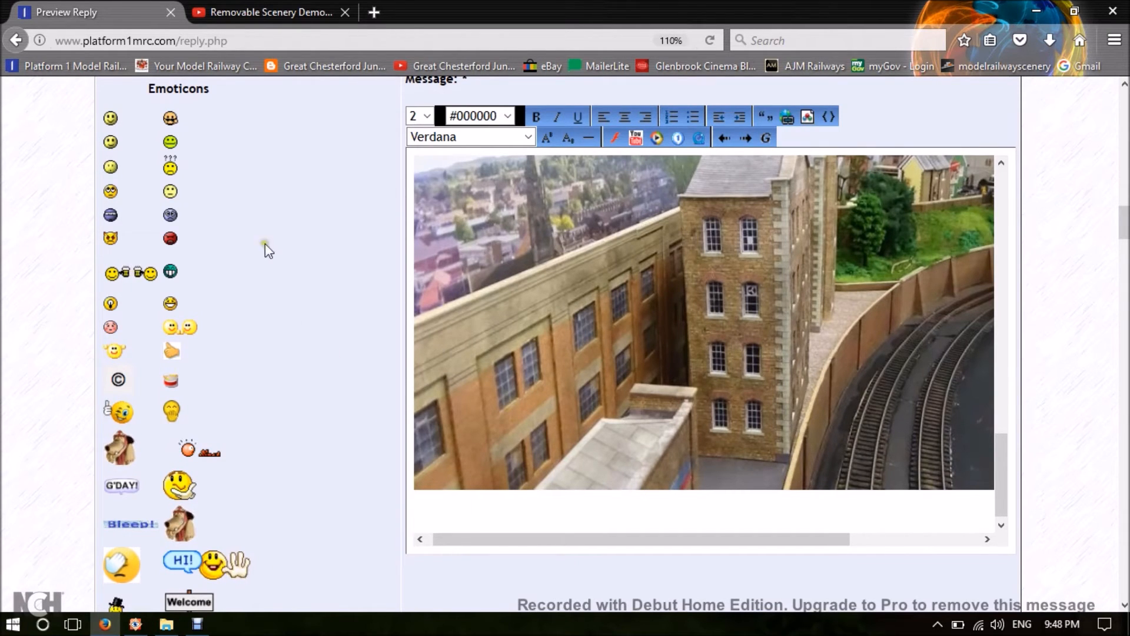
pyautogui.click(279, 10)
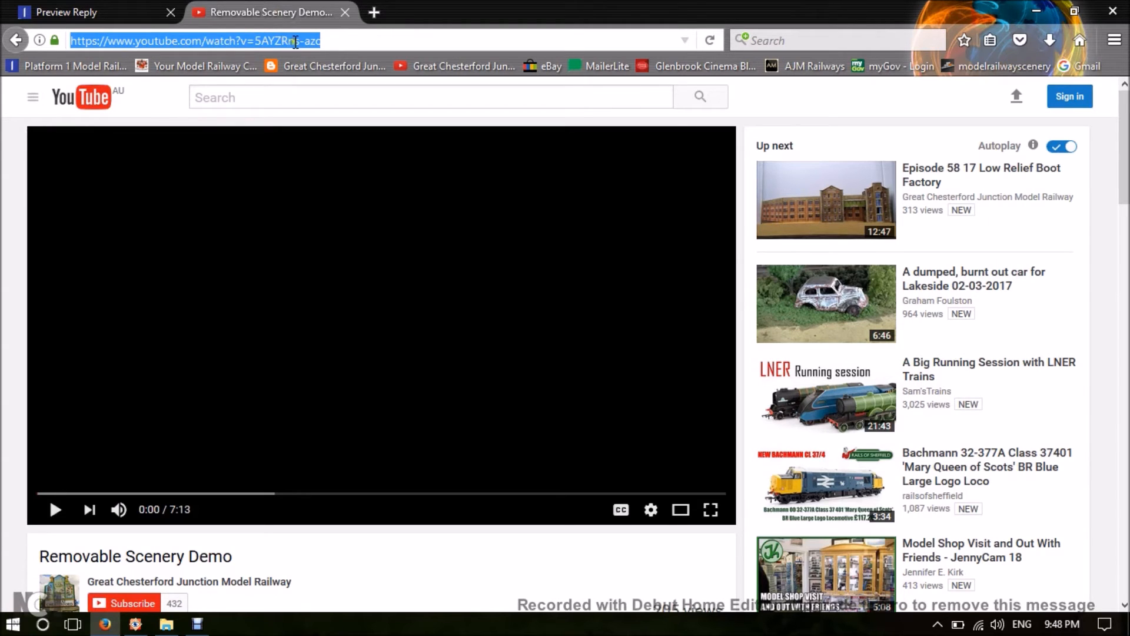
pyautogui.click(94, 12)
pyautogui.click(711, 517)
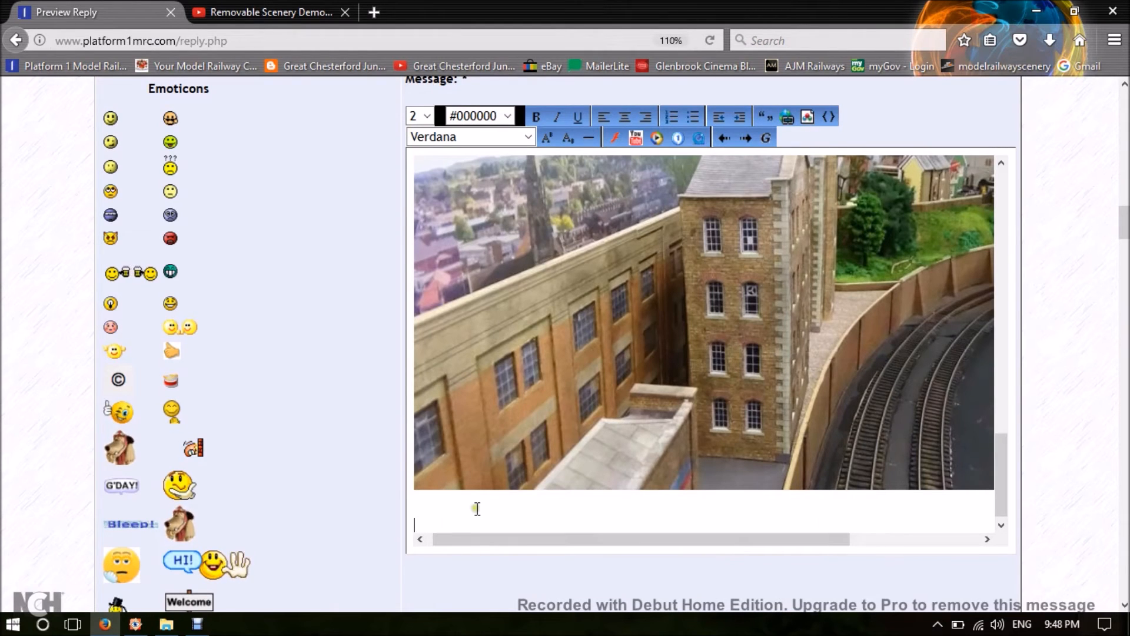
pyautogui.rightClick(435, 524)
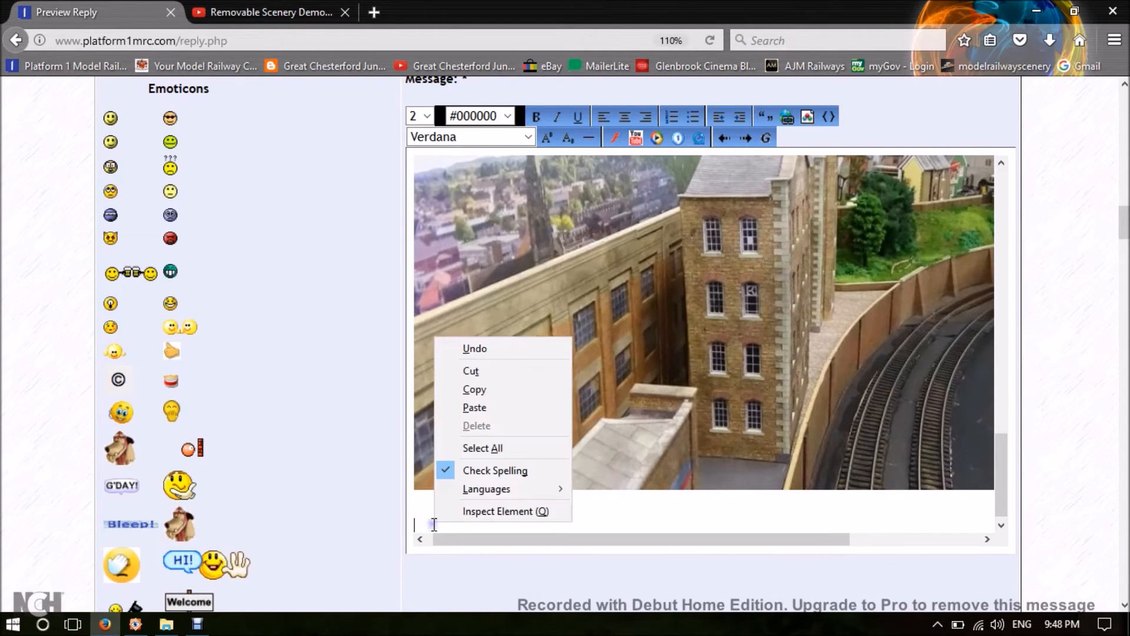
pyautogui.click(476, 407)
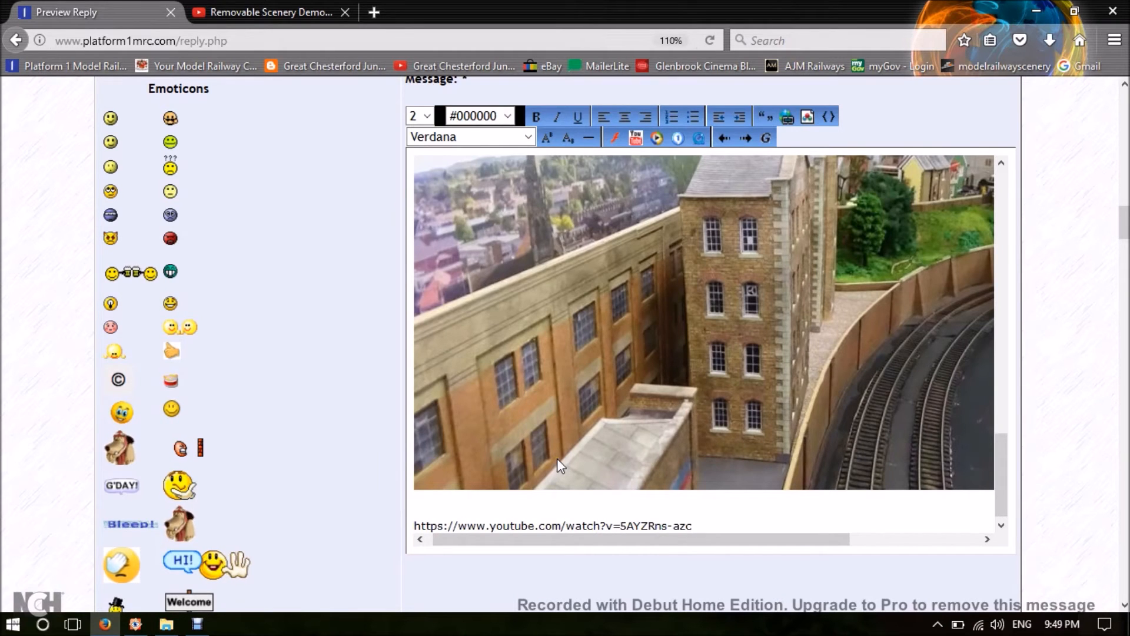
pyautogui.scroll(-5, 1065, 421)
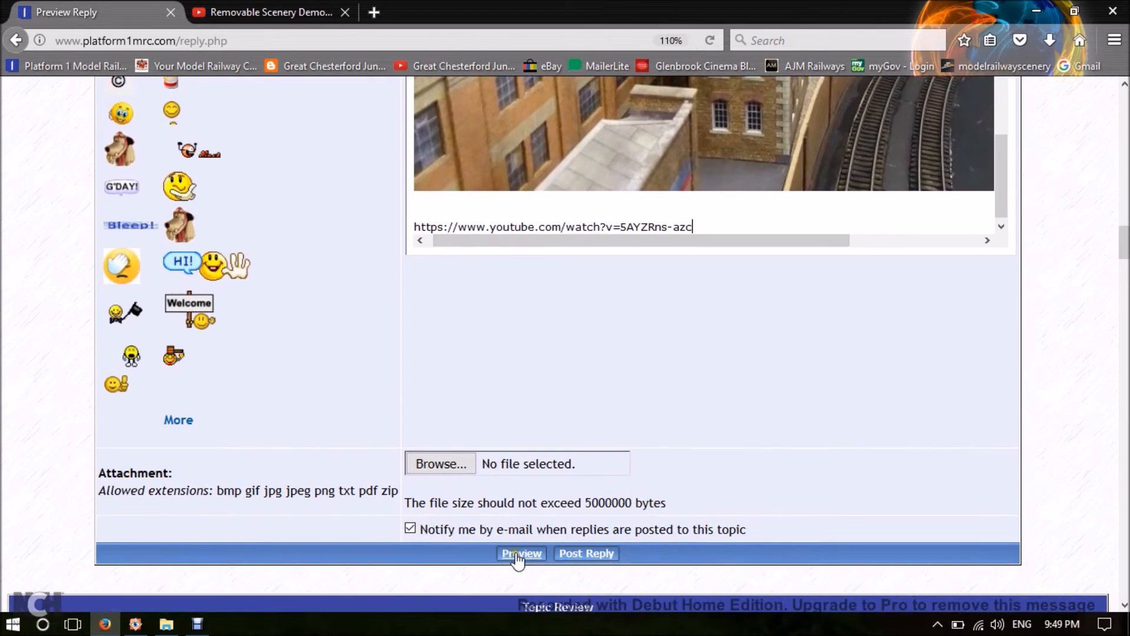
pyautogui.click(518, 556)
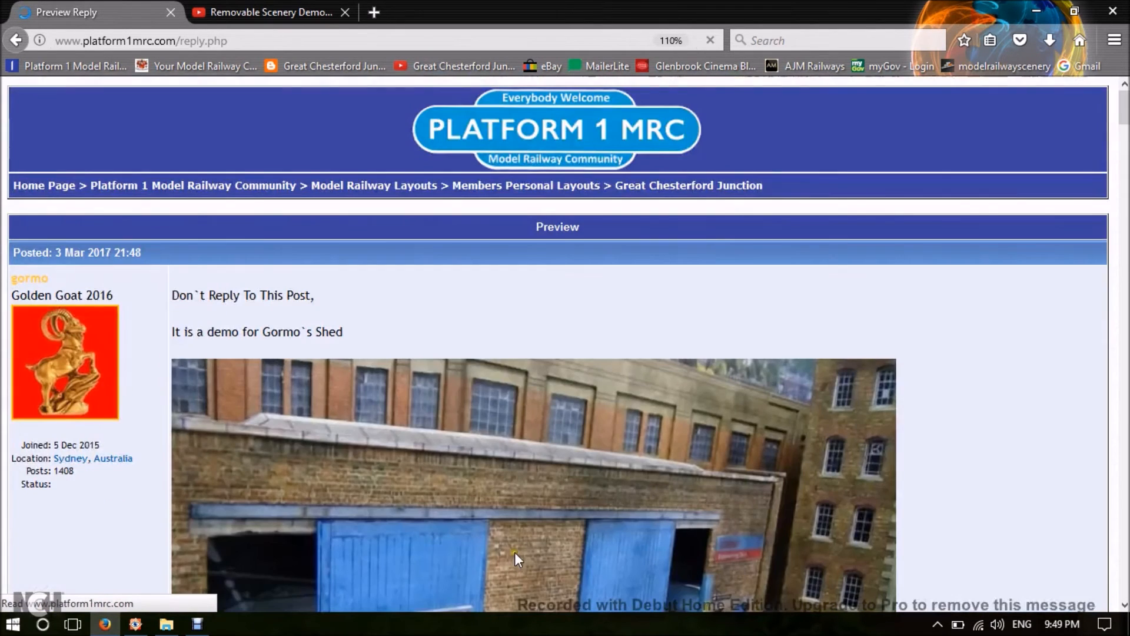
# Check the pasted video address in the preview and add a new line below it at the end of the message.
pyautogui.scroll(-5, 973, 379)
pyautogui.scroll(-20, 973, 379)
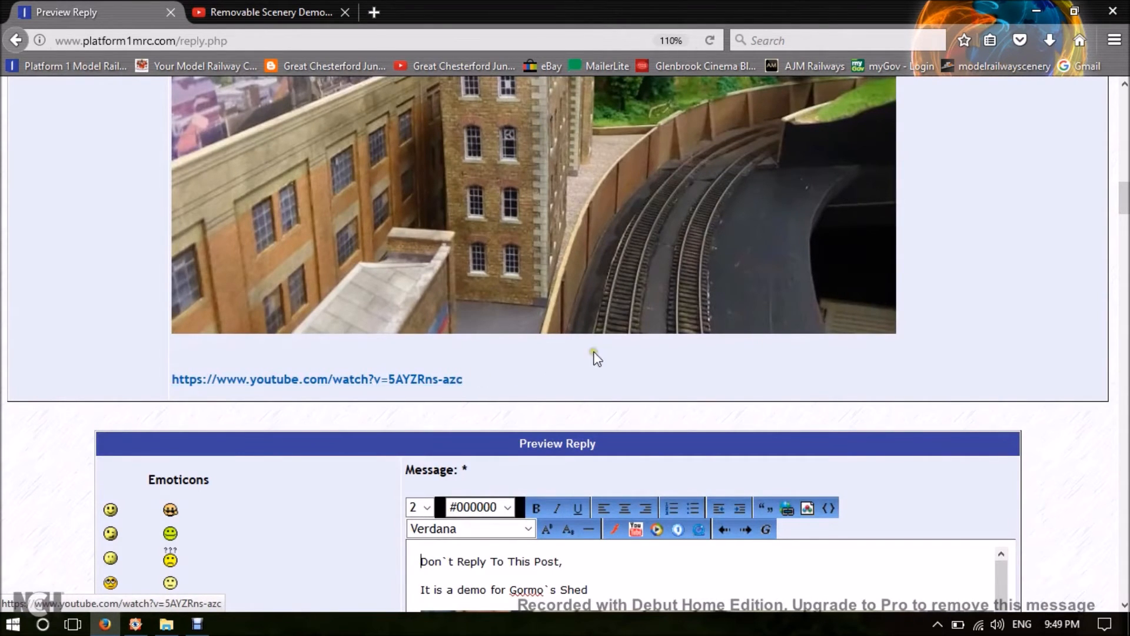
pyautogui.scroll(-1, 1077, 457)
pyautogui.scroll(-5, 1077, 457)
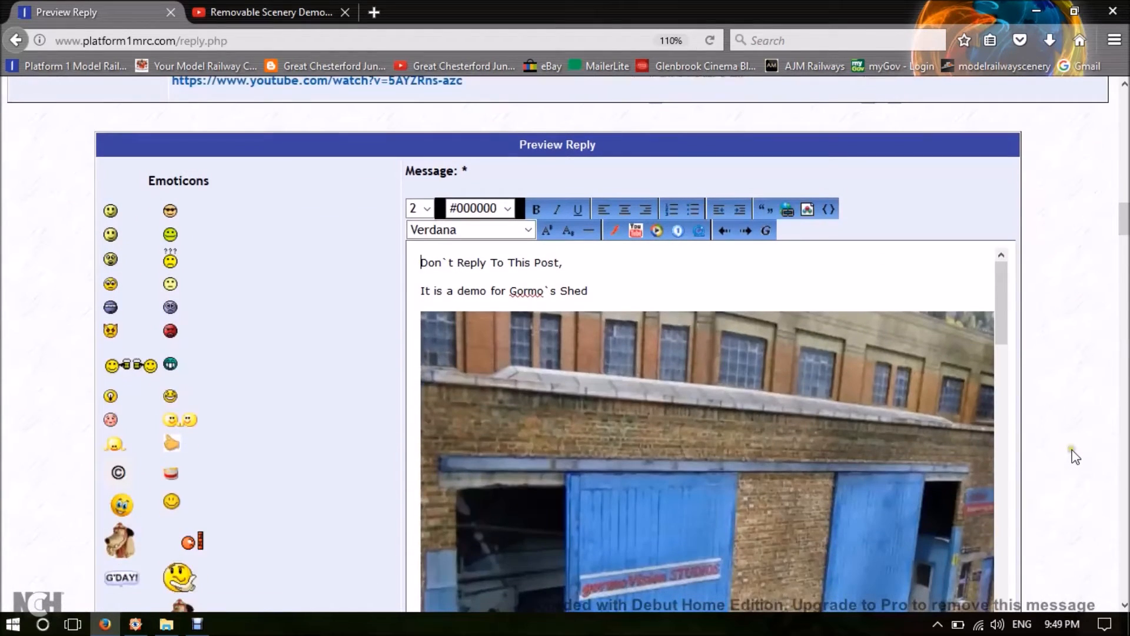
pyautogui.scroll(-10, 895, 408)
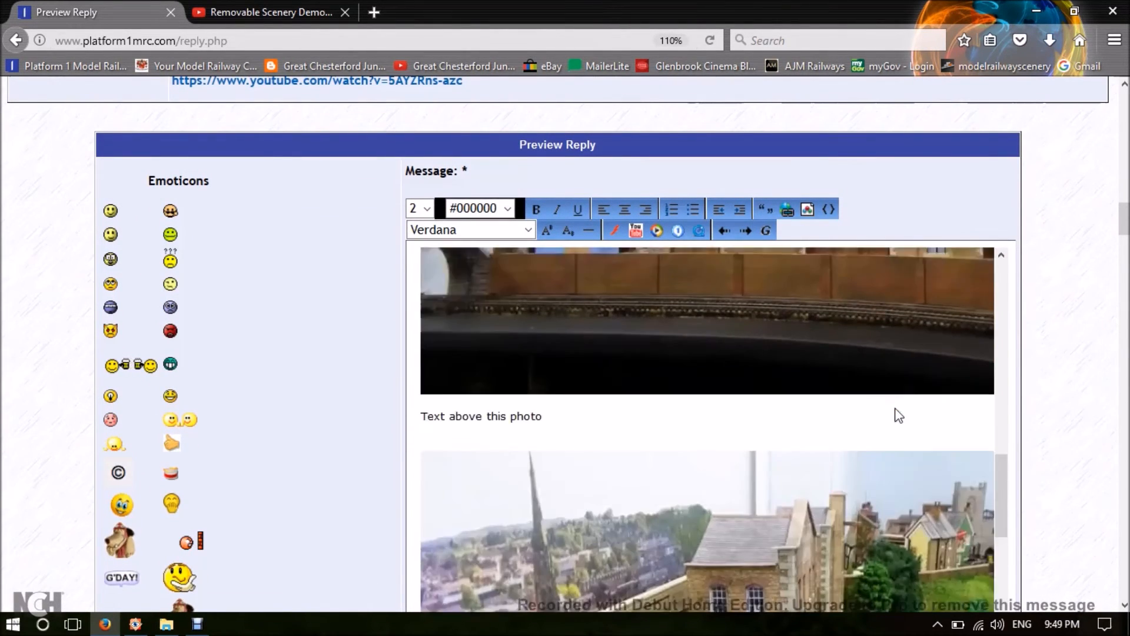
pyautogui.scroll(-3, 1032, 383)
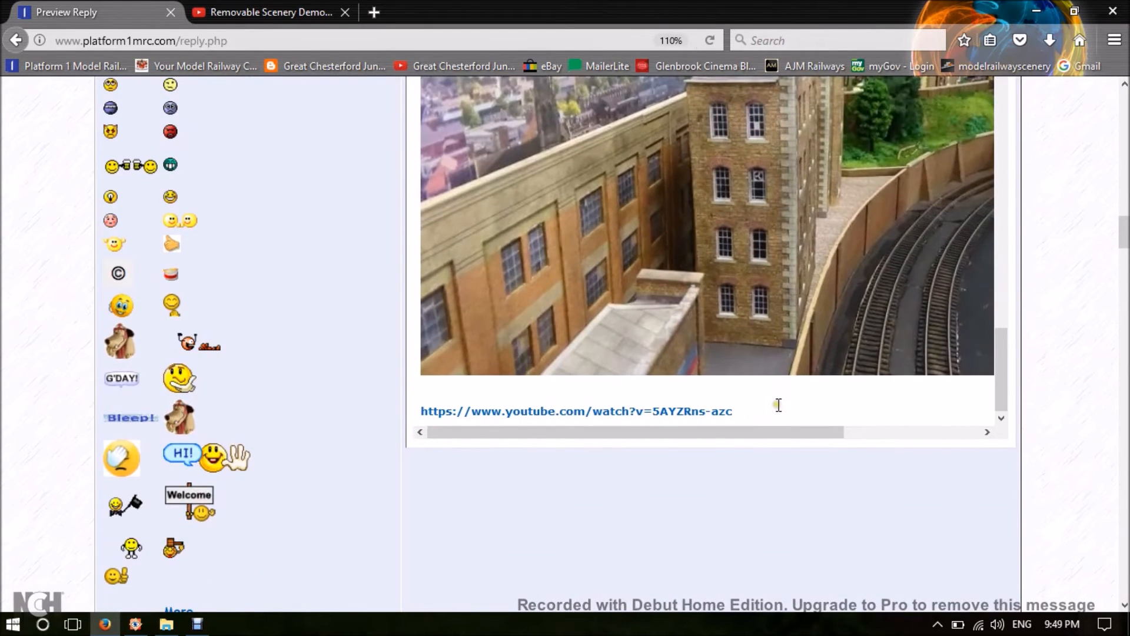
pyautogui.click(779, 405)
pyautogui.press('Return')
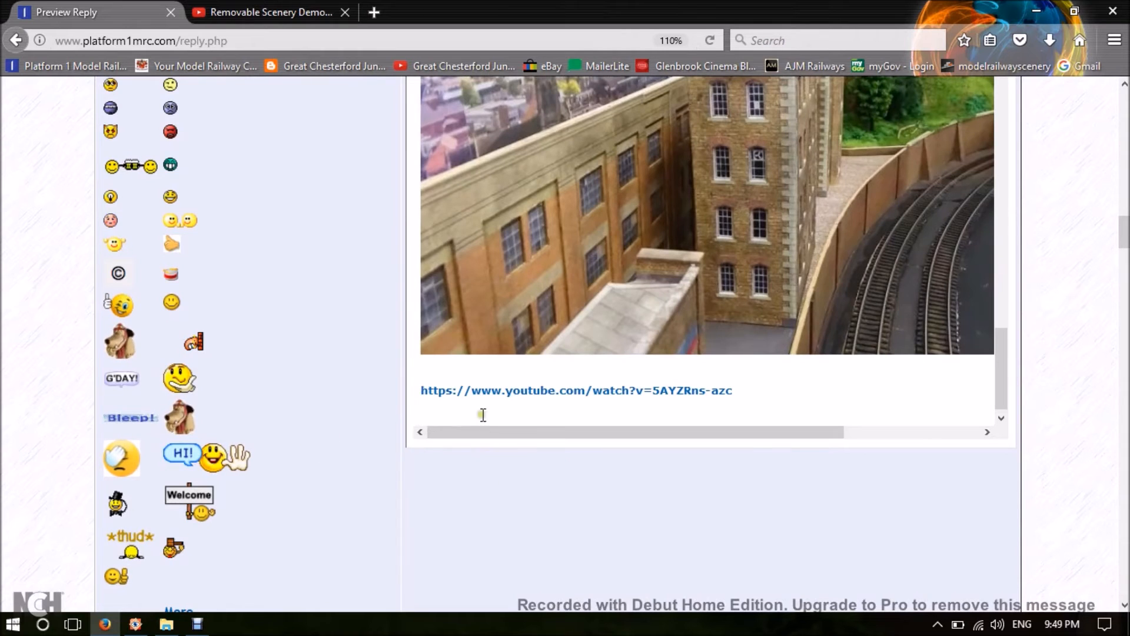
pyautogui.scroll(8, 1025, 267)
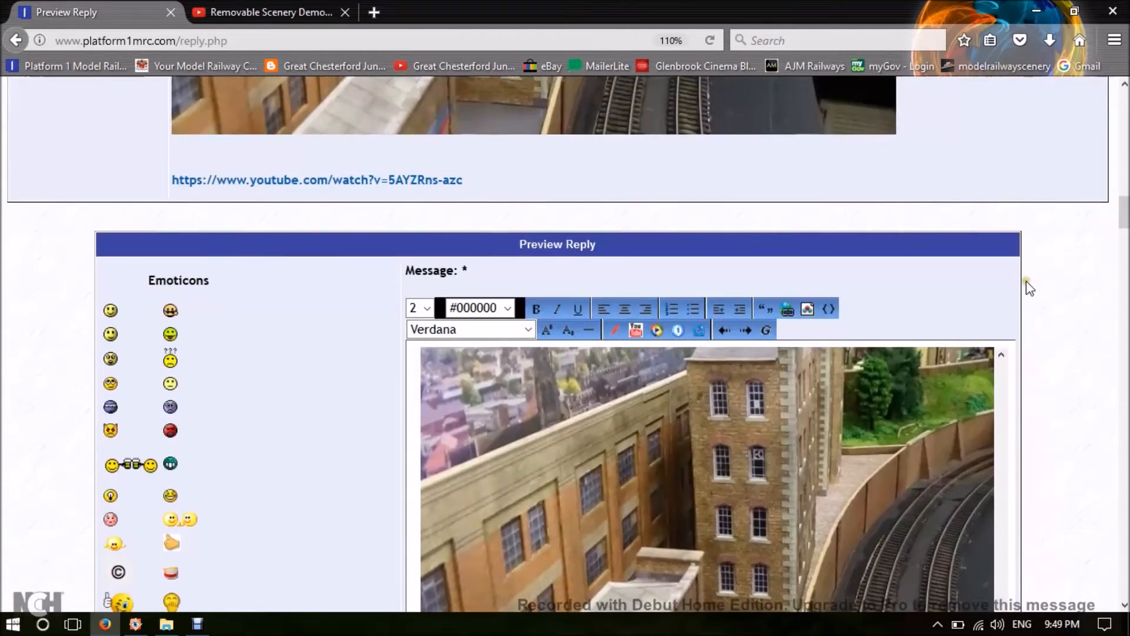
pyautogui.scroll(-3, 1027, 281)
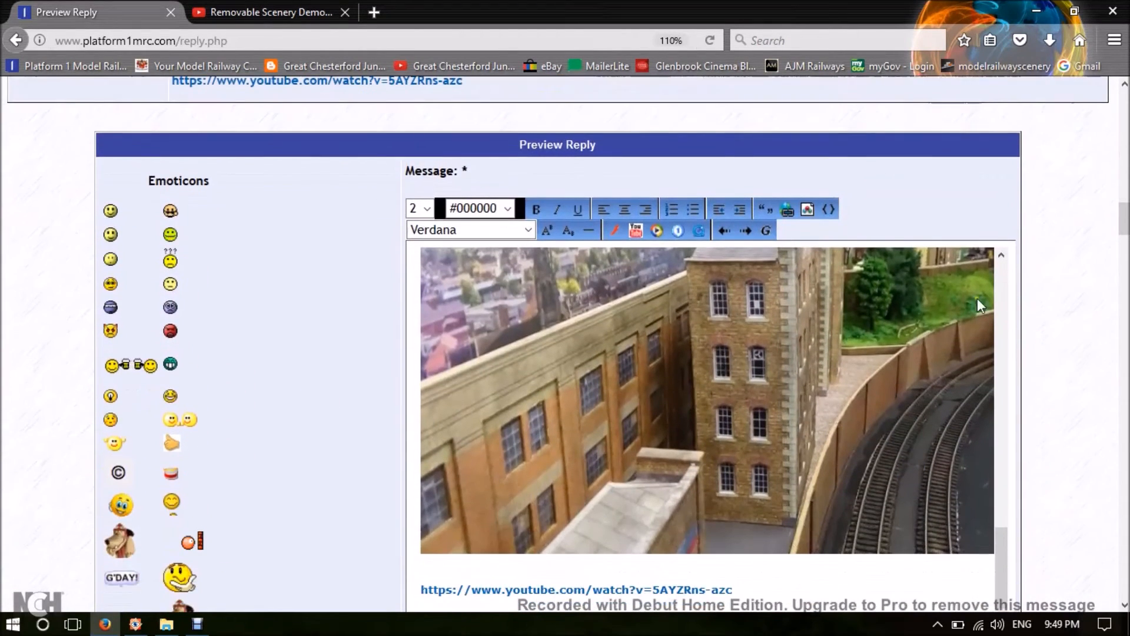
pyautogui.click(788, 211)
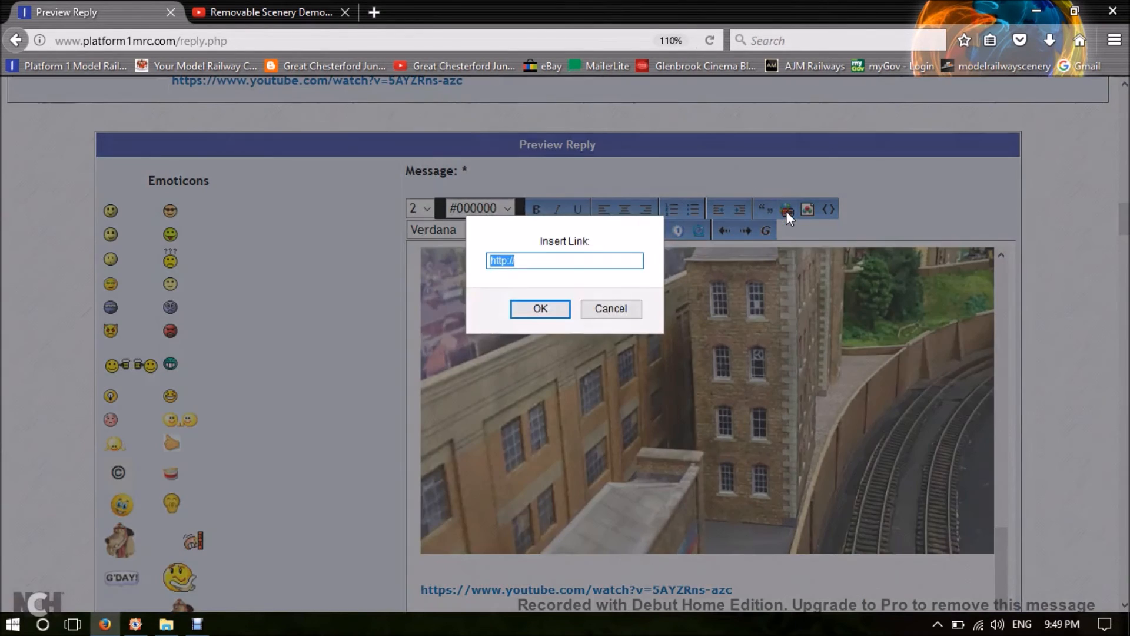
pyautogui.rightClick(534, 263)
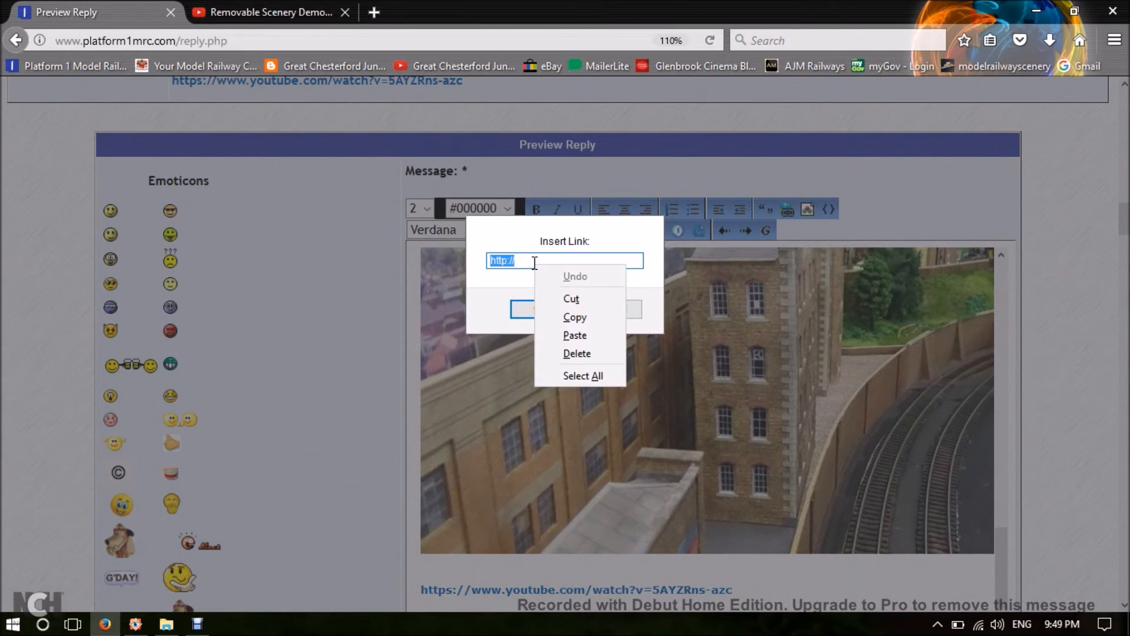
pyautogui.click(575, 335)
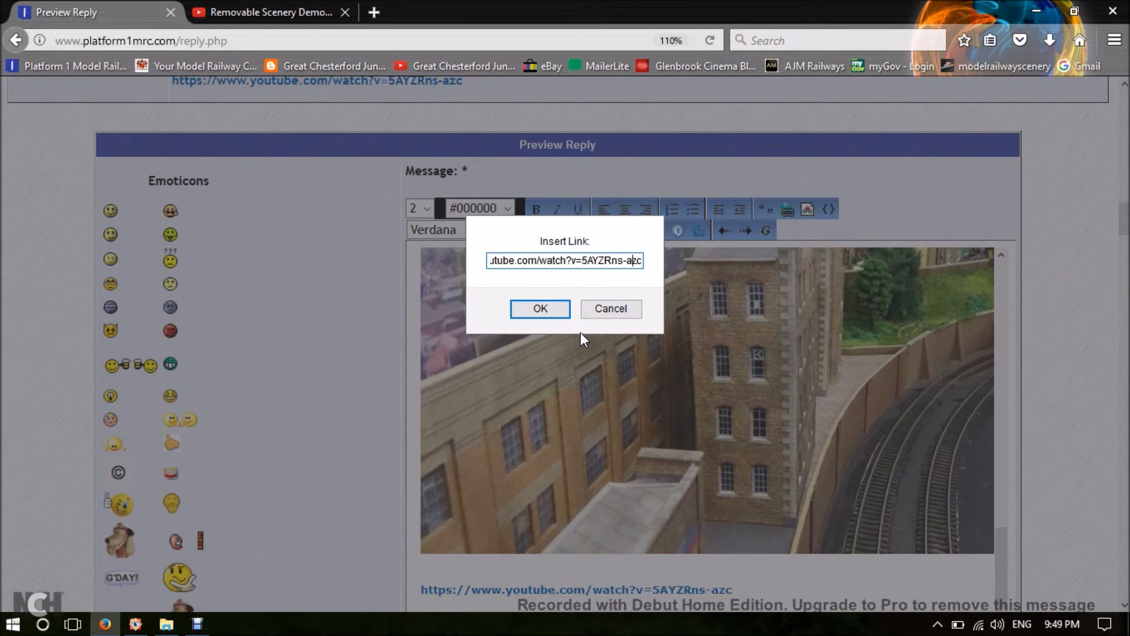
pyautogui.press('Left')
pyautogui.press('Left')
pyautogui.press('Left')
pyautogui.press('Left')
pyautogui.press('Left')
pyautogui.press('Left')
pyautogui.press('Left')
pyautogui.press('Left')
pyautogui.press('Left')
pyautogui.press('Left')
pyautogui.press('Left')
pyautogui.press('Left')
pyautogui.press('Left')
pyautogui.press('Left')
pyautogui.press('Left')
pyautogui.press('Left')
pyautogui.press('Left')
pyautogui.press('Left')
pyautogui.press('Left')
pyautogui.press('Left')
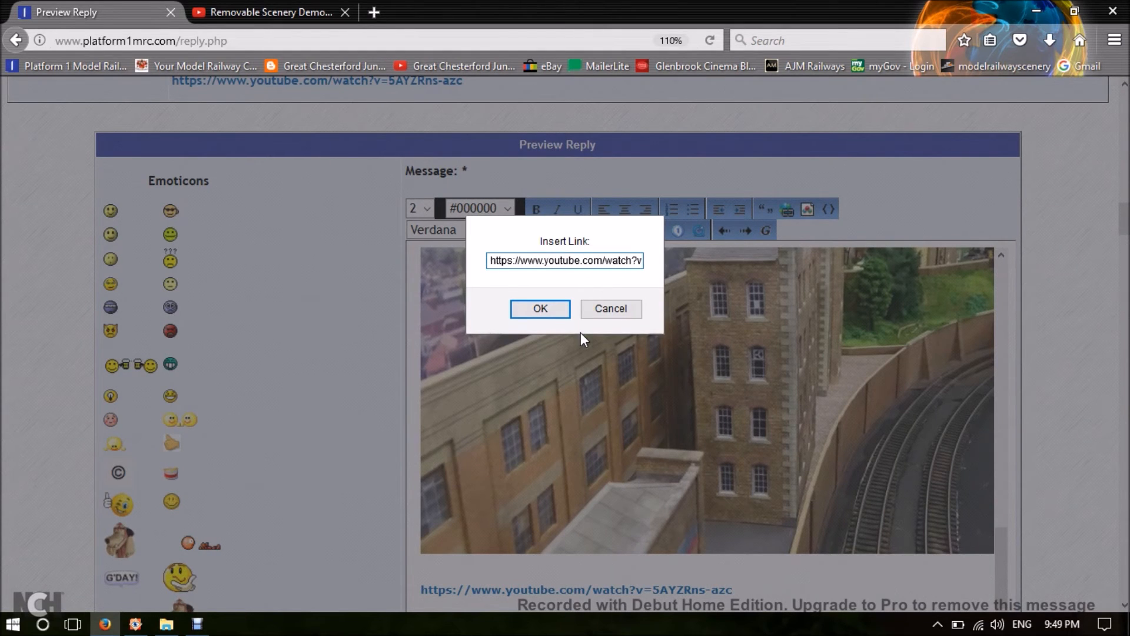
pyautogui.press('Right')
pyautogui.press('Right')
pyautogui.press('Right')
pyautogui.press('Right')
pyautogui.press('Right')
pyautogui.press('Right')
pyautogui.press('Right')
pyautogui.press('Right')
pyautogui.press('Right')
pyautogui.press('Right')
pyautogui.press('Right')
pyautogui.press('Right')
pyautogui.press('Right')
pyautogui.press('Right')
pyautogui.press('Right')
pyautogui.press('Right')
pyautogui.press('Right')
pyautogui.press('Right')
pyautogui.press('Right')
pyautogui.press('Right')
pyautogui.press('Right')
pyautogui.press('Right')
pyautogui.press('Right')
pyautogui.press('Right')
pyautogui.press('Right')
pyautogui.press('Right')
pyautogui.press('Right')
pyautogui.press('Right')
pyautogui.press('Right')
pyautogui.press('Right')
pyautogui.press('Right')
pyautogui.press('Right')
pyautogui.press('Right')
pyautogui.press('Right')
pyautogui.press('Right')
pyautogui.press('Right')
pyautogui.press('Right')
pyautogui.press('Right')
pyautogui.press('Right')
pyautogui.press('Right')
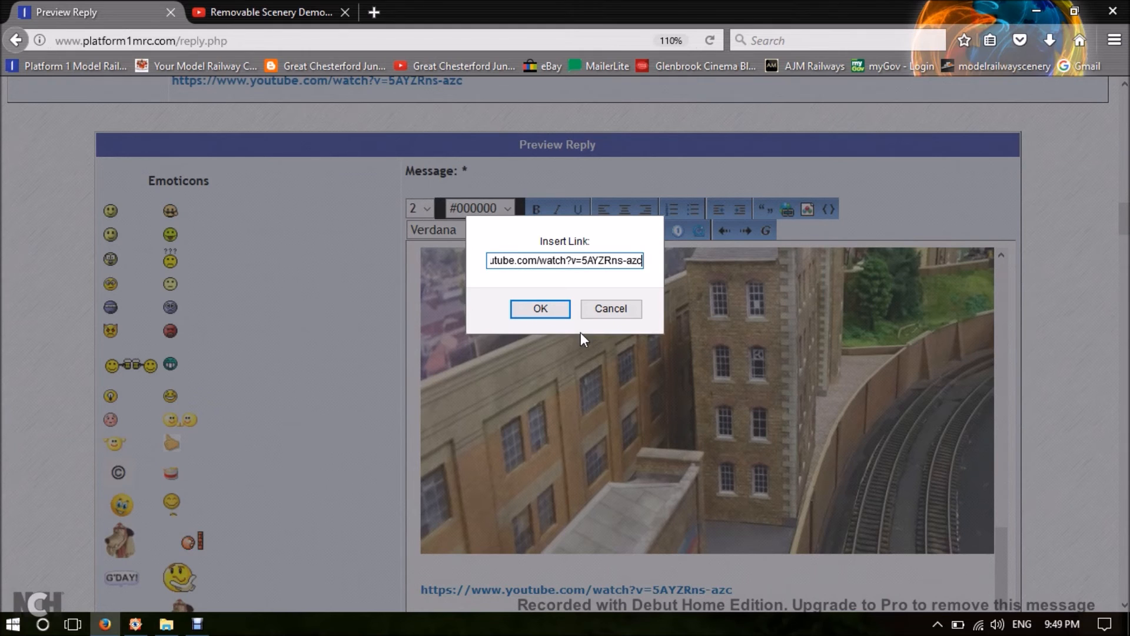
# Give the link the display text "Demo Video" and add blank lines below it.
pyautogui.click(524, 310)
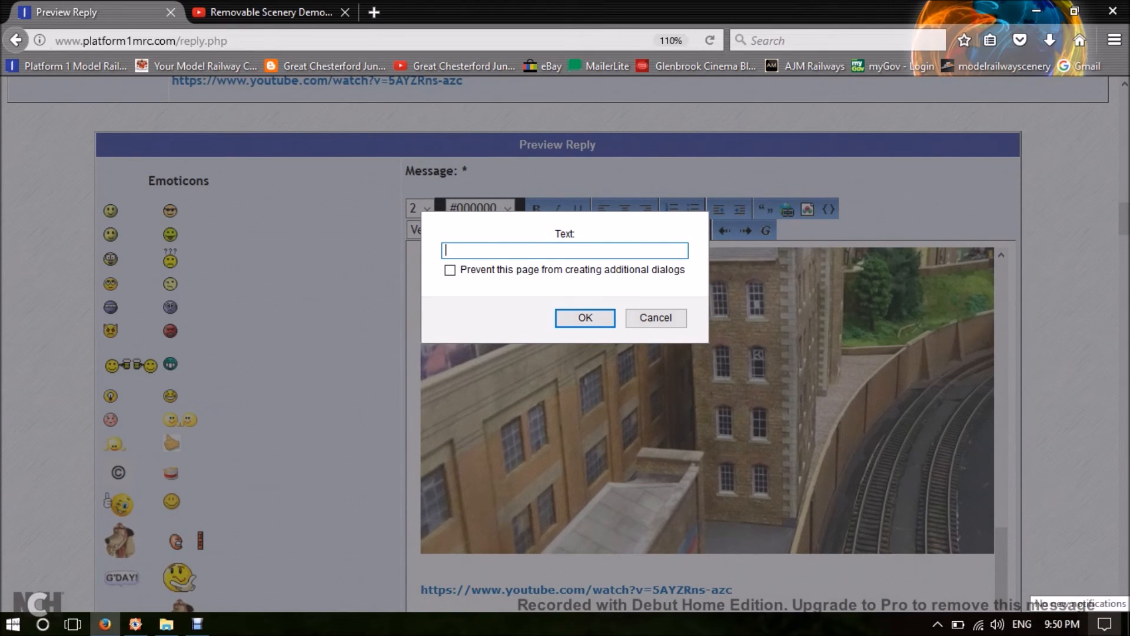
pyautogui.write('mo Video')
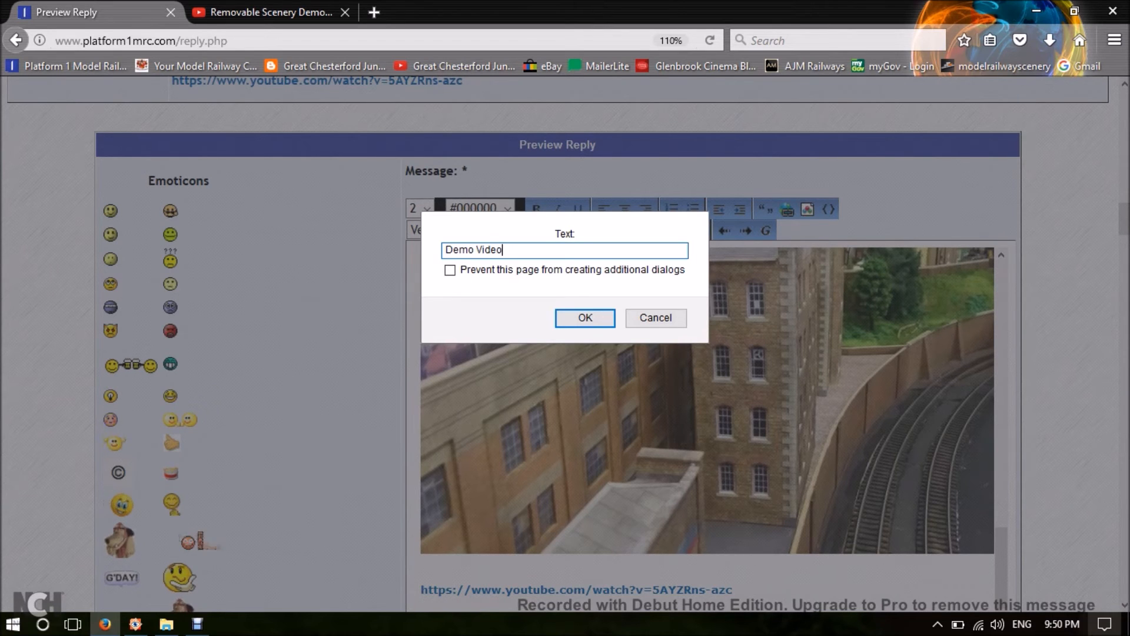
pyautogui.click(585, 319)
pyautogui.scroll(-1, 969, 489)
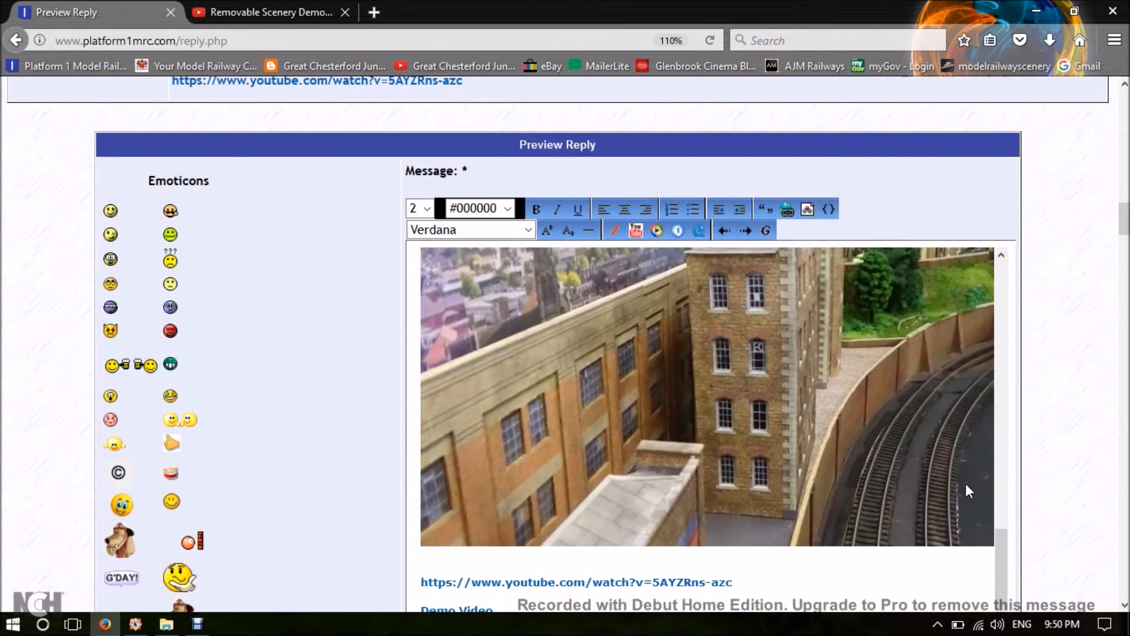
pyautogui.scroll(-3, 966, 482)
pyautogui.scroll(-3, 409, 501)
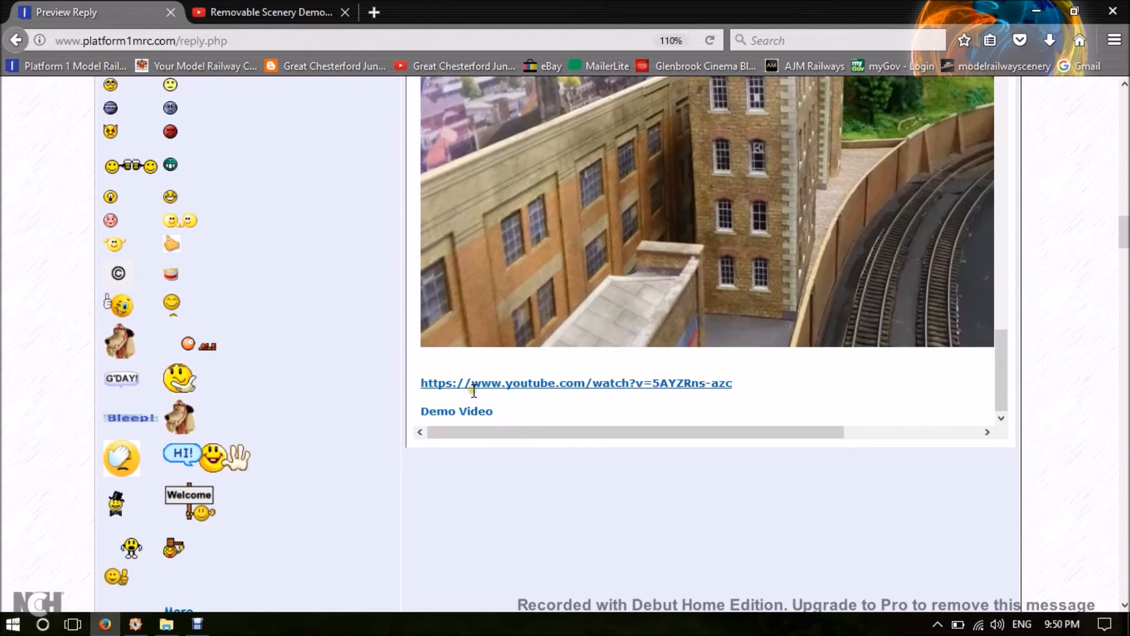
pyautogui.press('Return')
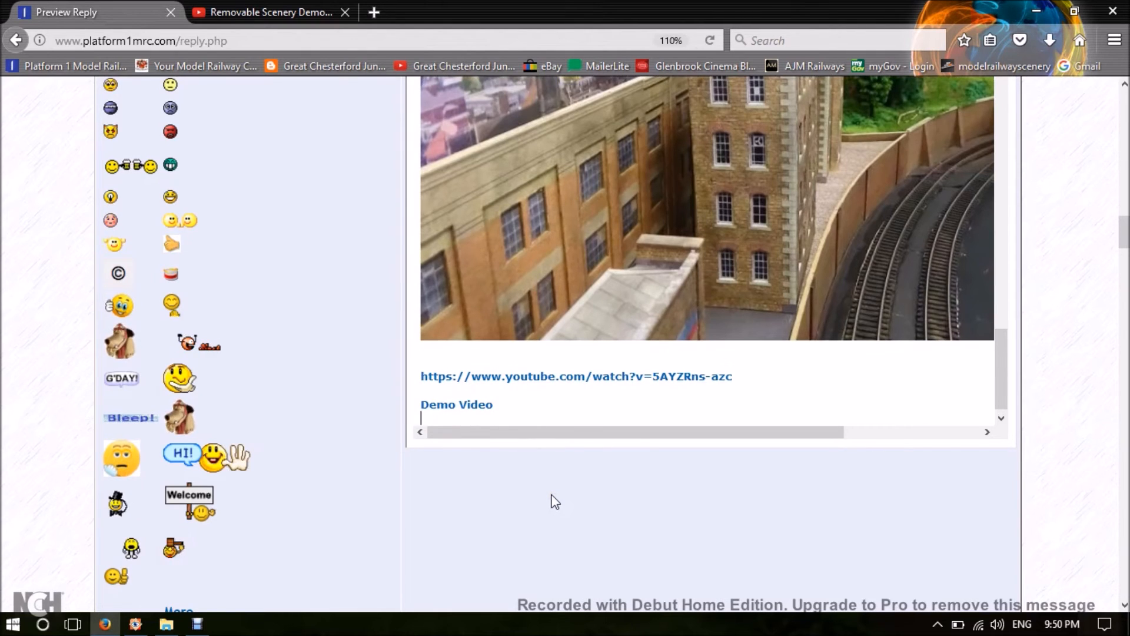
pyautogui.press('Return')
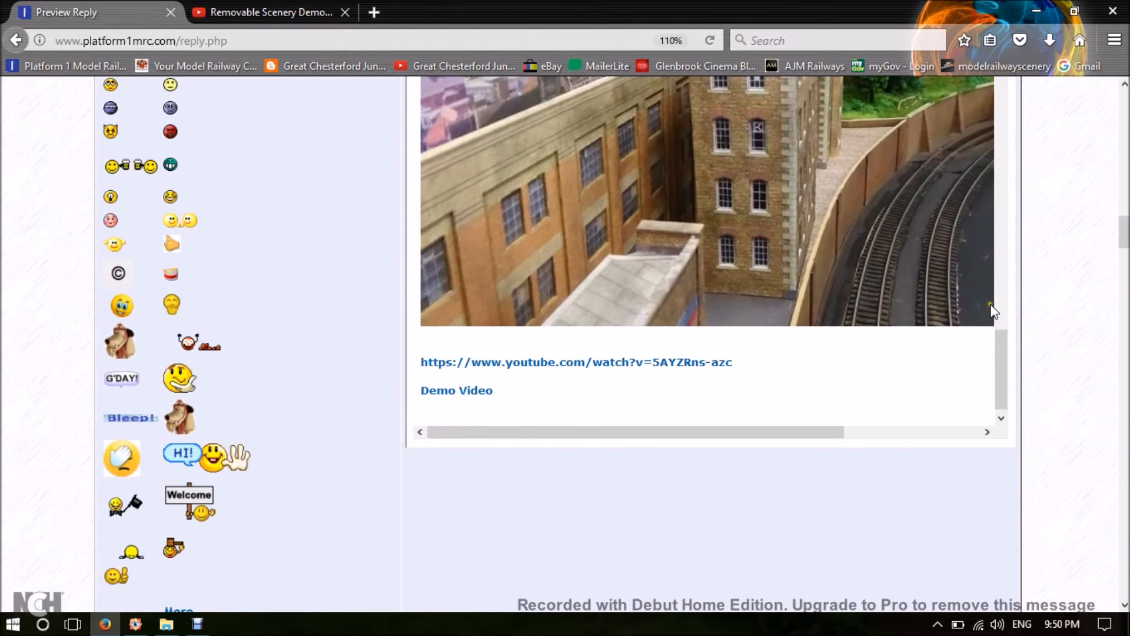
pyautogui.scroll(5, 1023, 285)
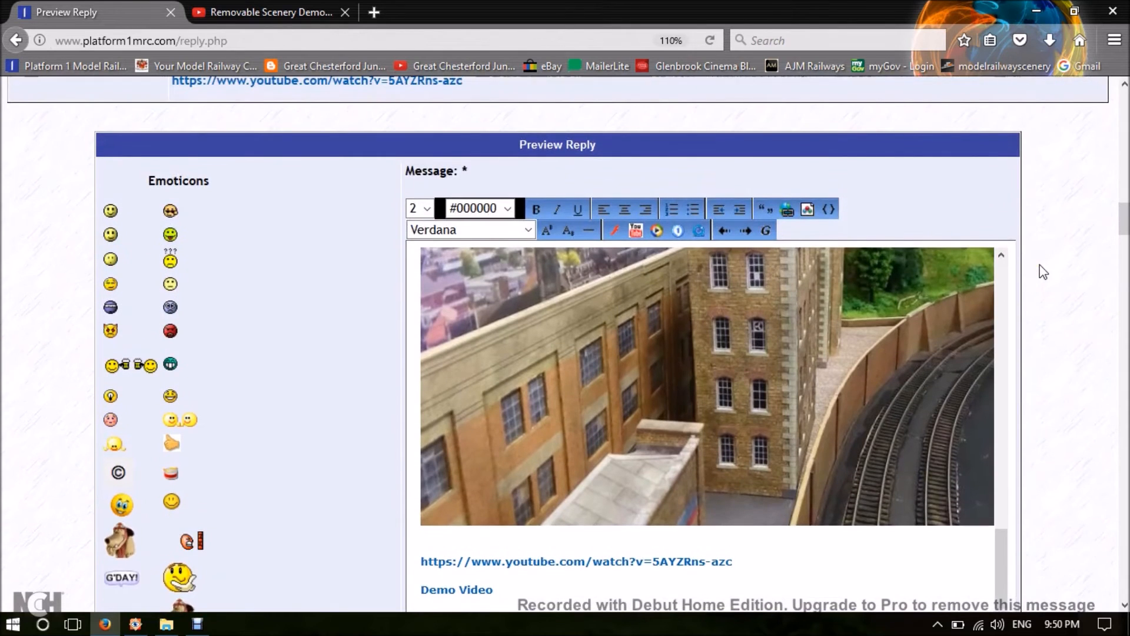
pyautogui.scroll(-2, 1039, 268)
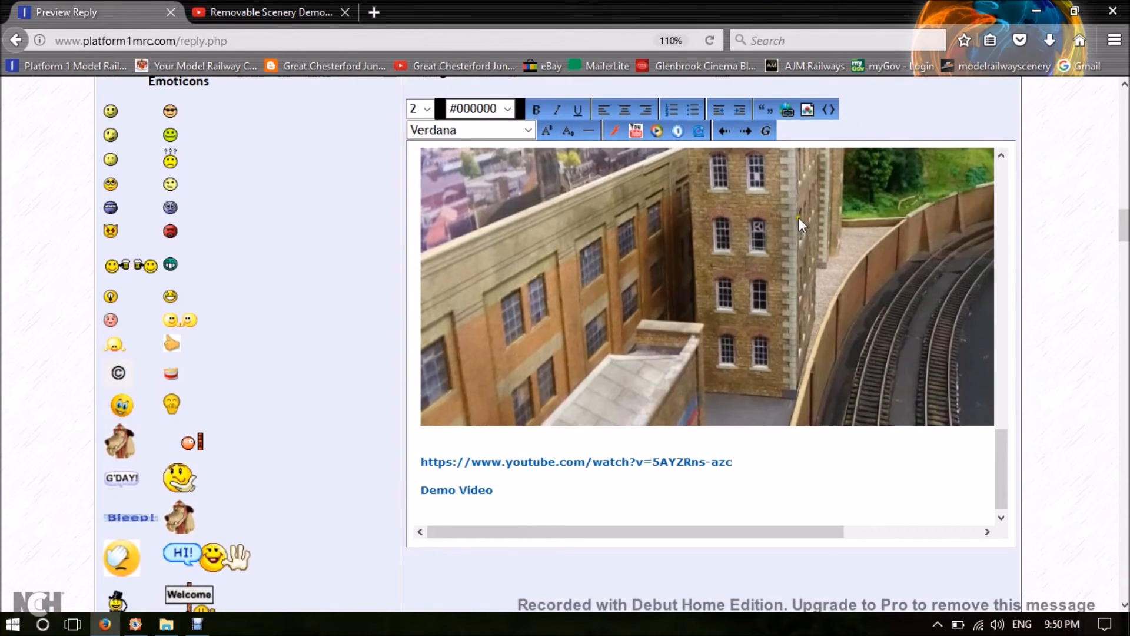
pyautogui.click(636, 133)
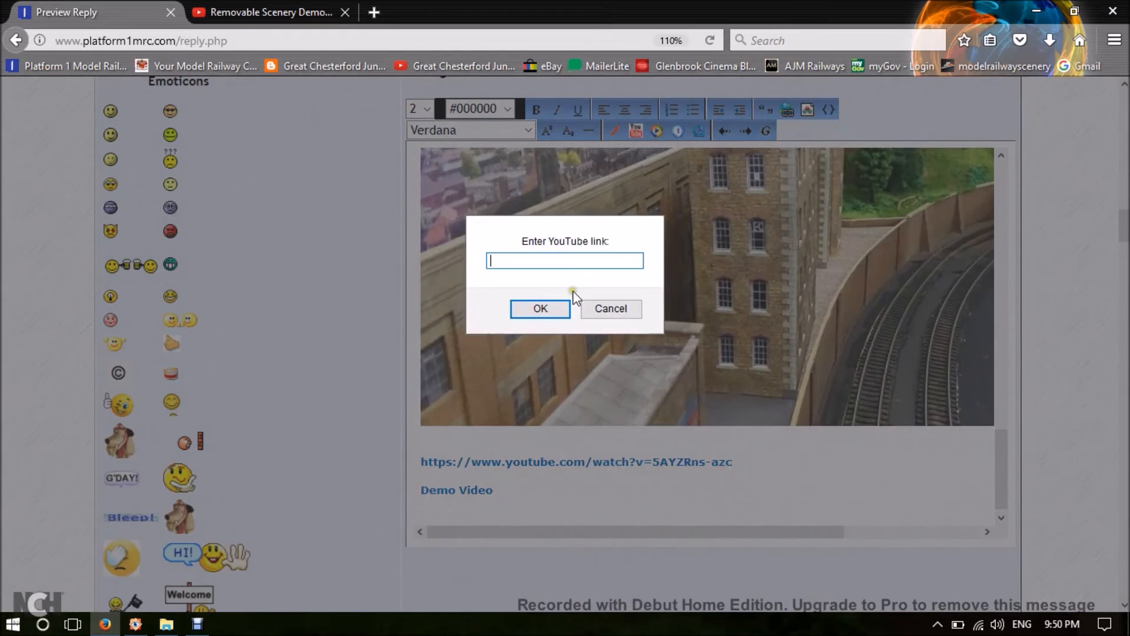
pyautogui.rightClick(511, 262)
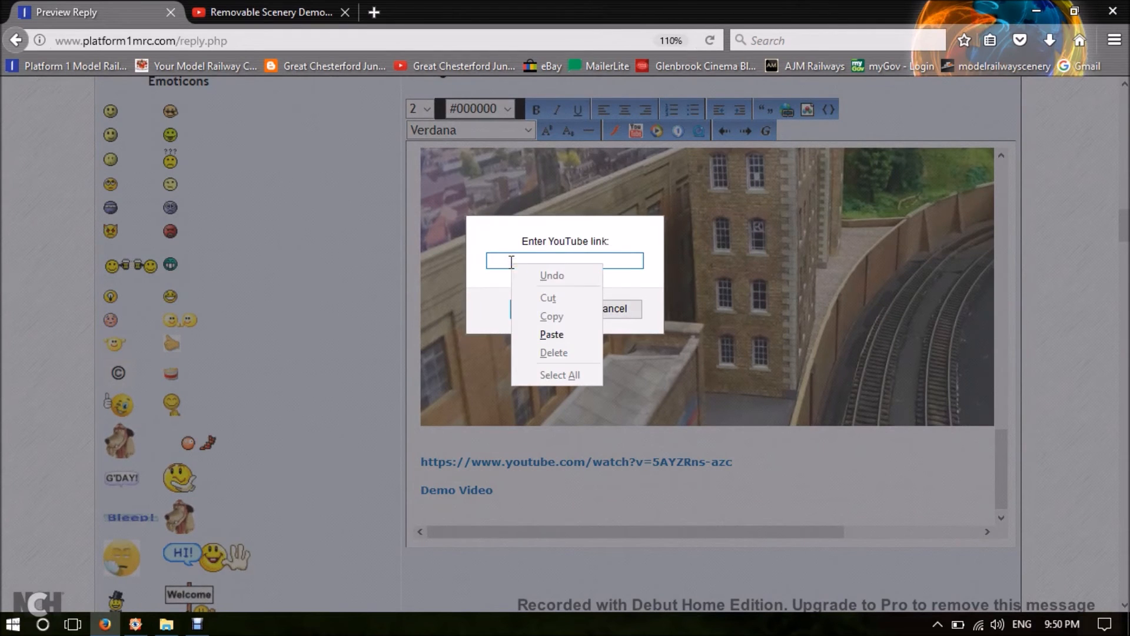
pyautogui.click(556, 333)
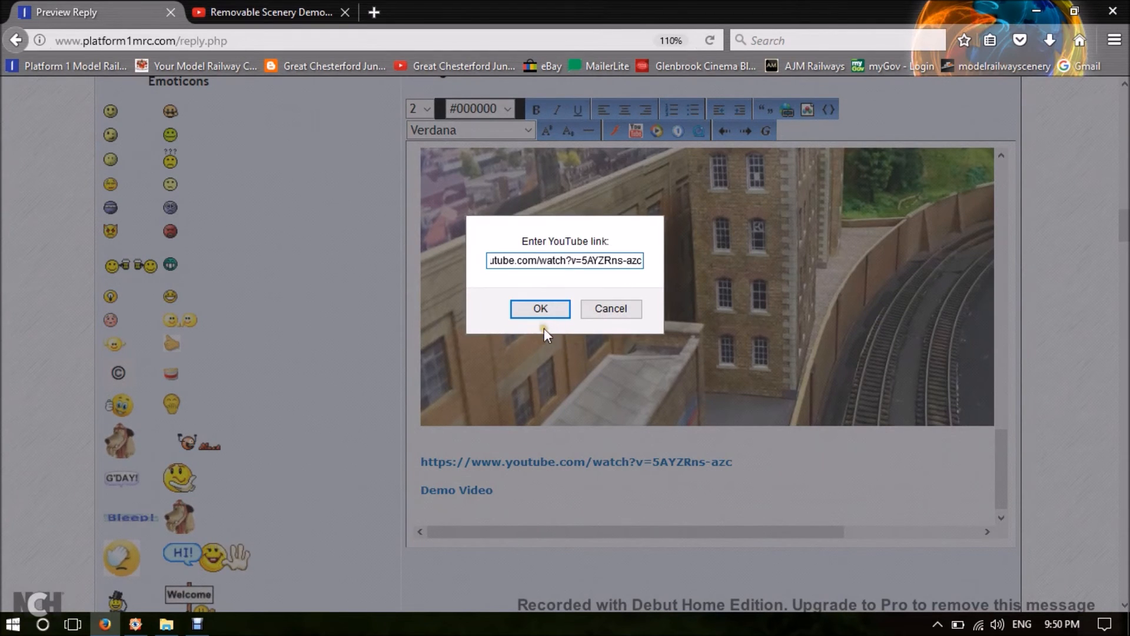
pyautogui.click(540, 313)
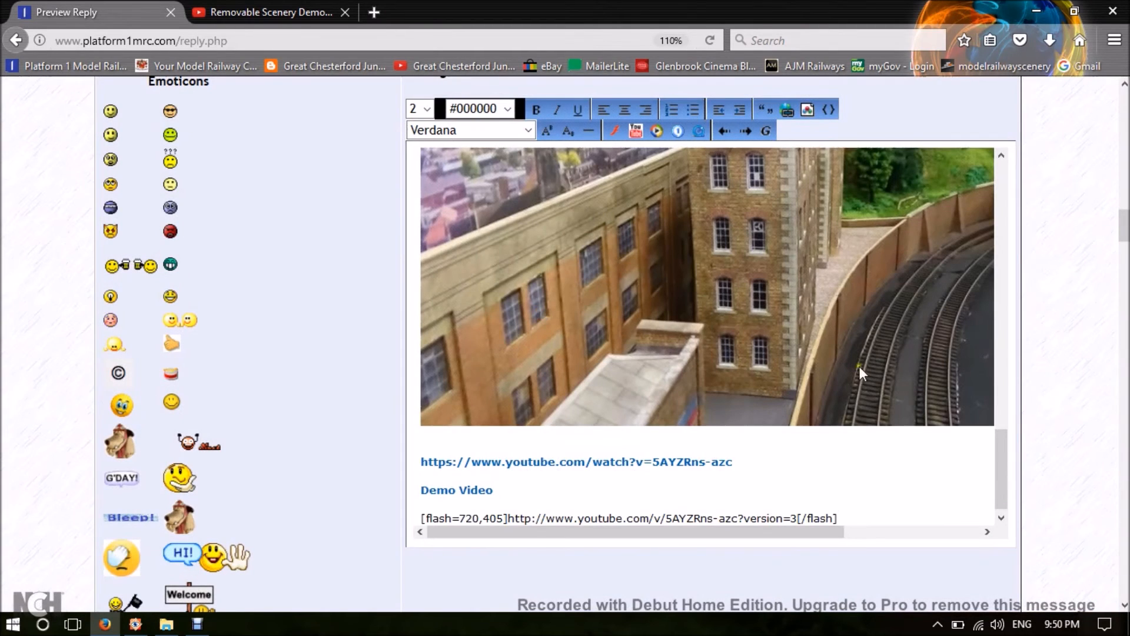
# Preview the reply and check how the plain address, the "Demo Video" link and the embedded video are shown.
pyautogui.scroll(-3, 1002, 363)
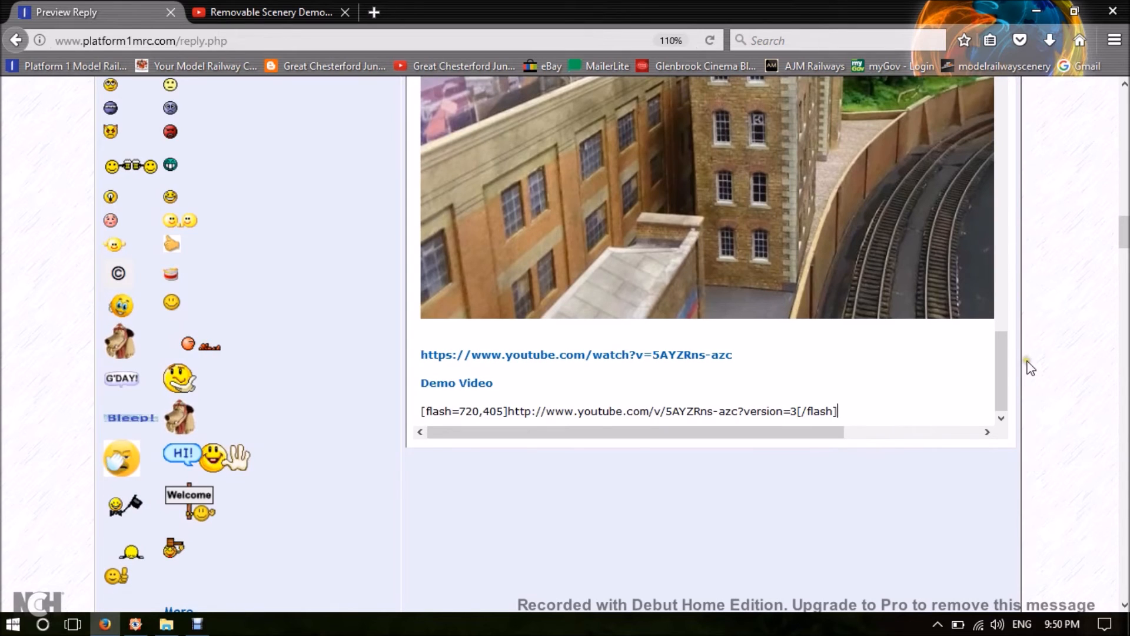
pyautogui.scroll(-4, 1032, 366)
pyautogui.scroll(-4, 1032, 366)
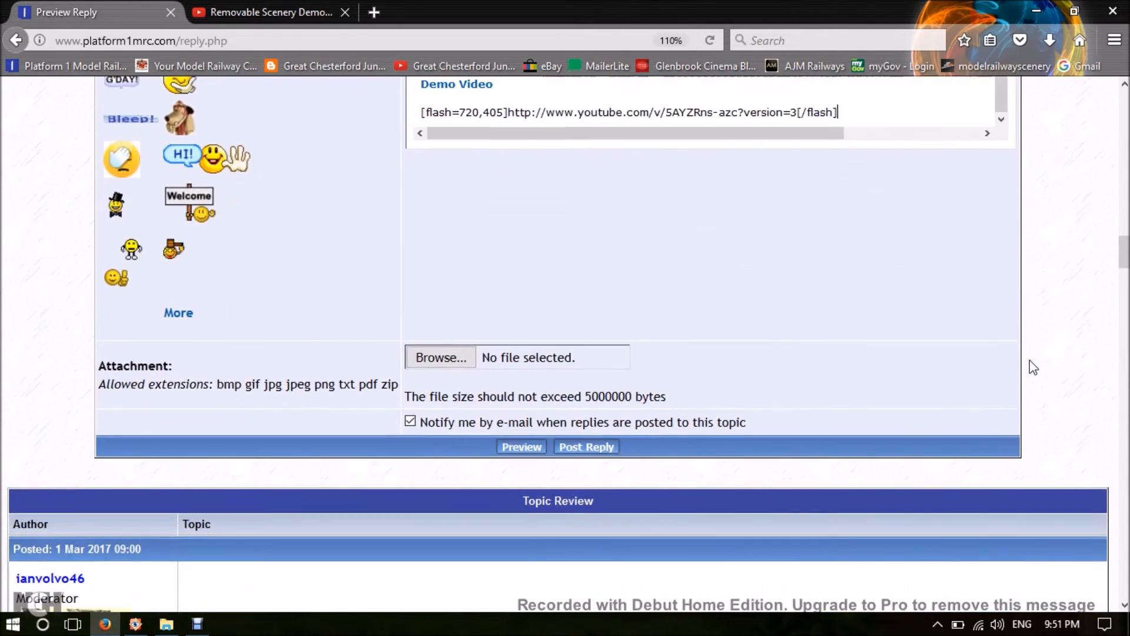
pyautogui.click(524, 448)
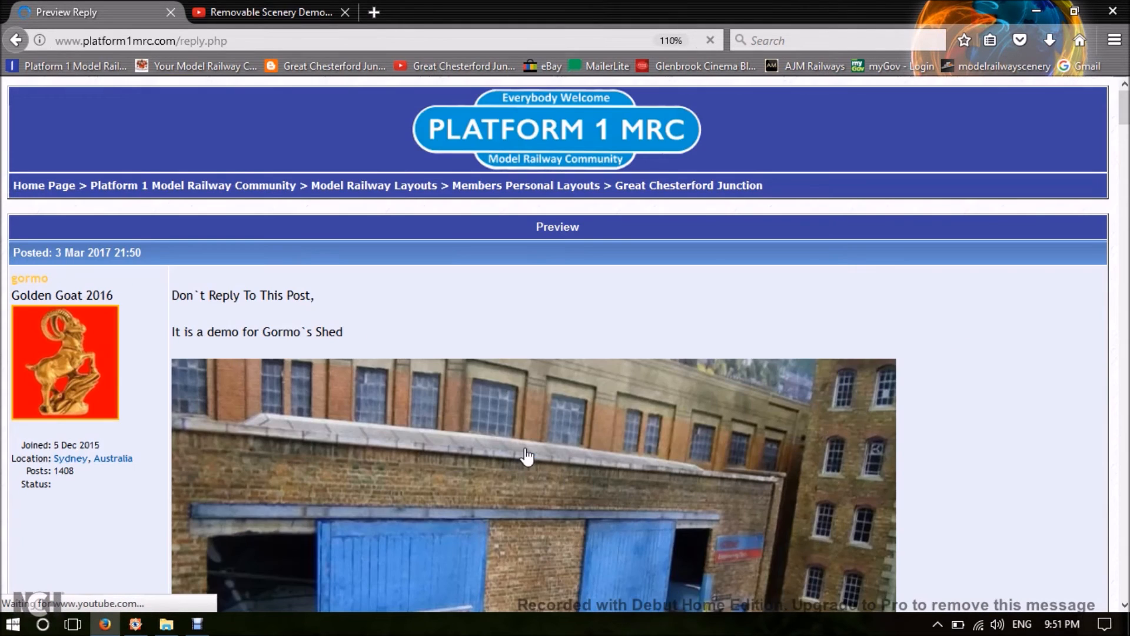
pyautogui.scroll(-1, 941, 312)
pyautogui.scroll(-15, 945, 312)
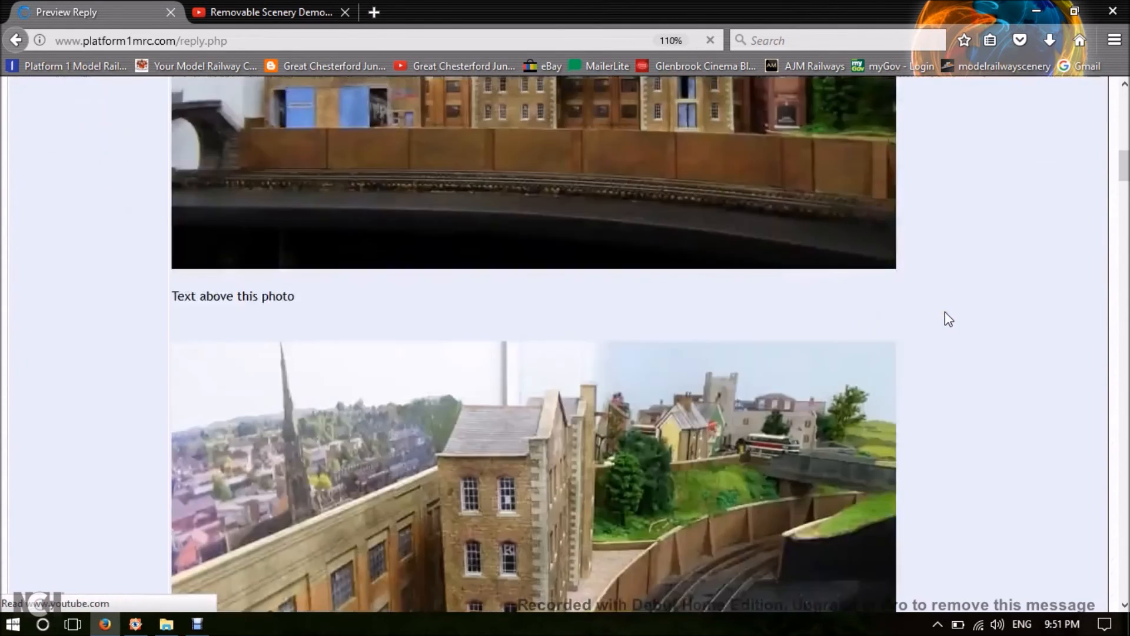
pyautogui.scroll(-10, 945, 319)
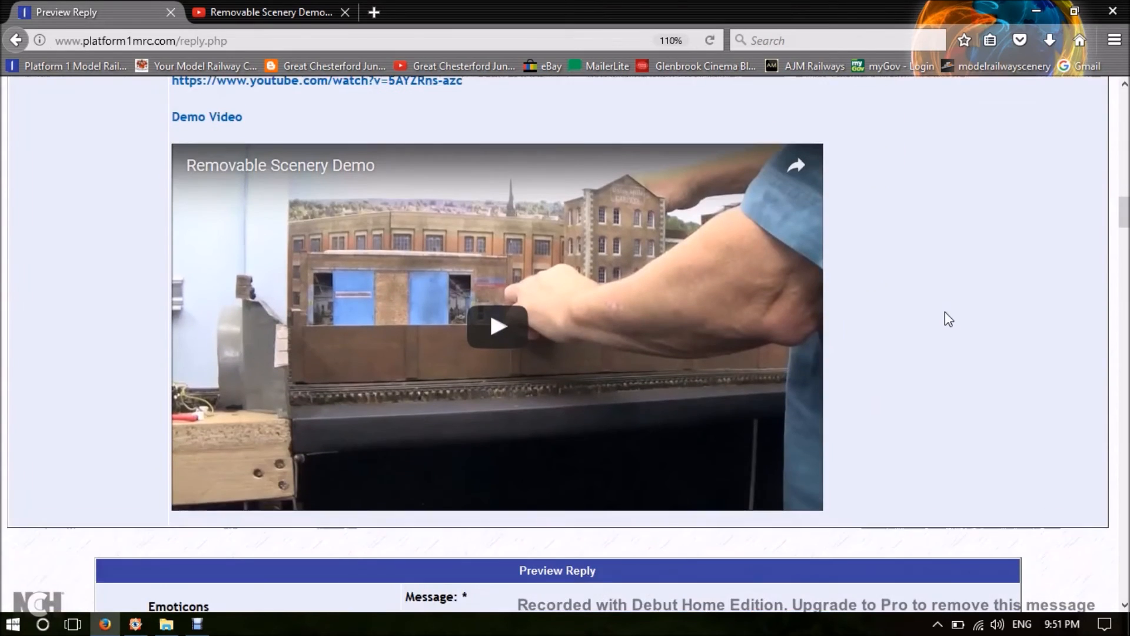
# End the message below the video code with the beer-toasting and hat-tipping emoticons, followed by the poster's nickname as signature.
pyautogui.scroll(3, 919, 330)
pyautogui.scroll(2, 917, 330)
pyautogui.scroll(-3, 896, 345)
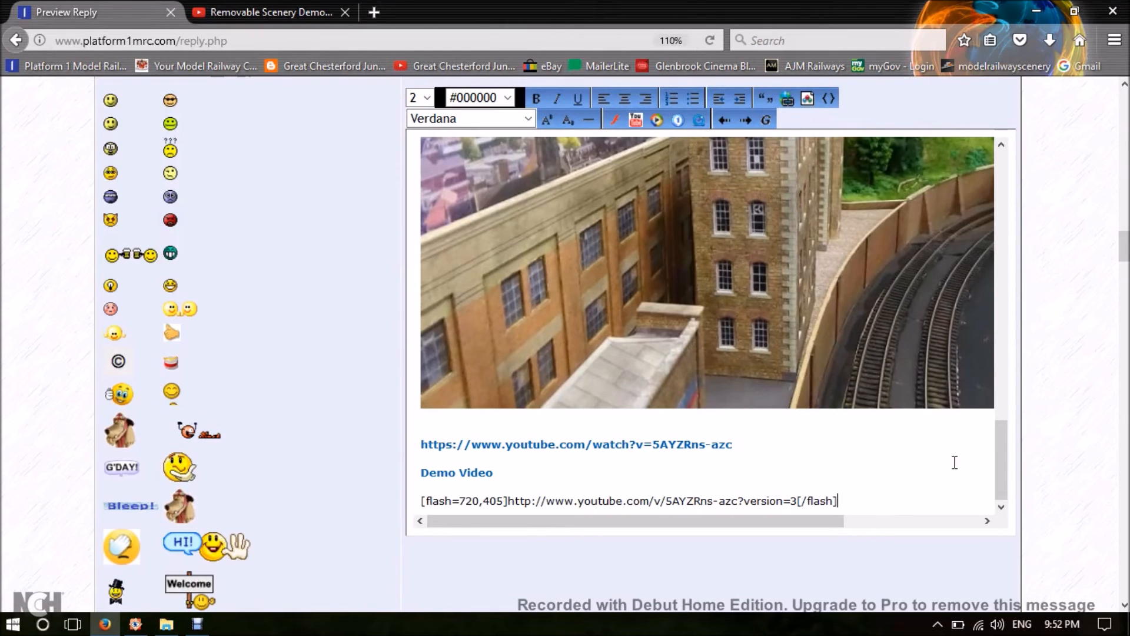
pyautogui.press('Return')
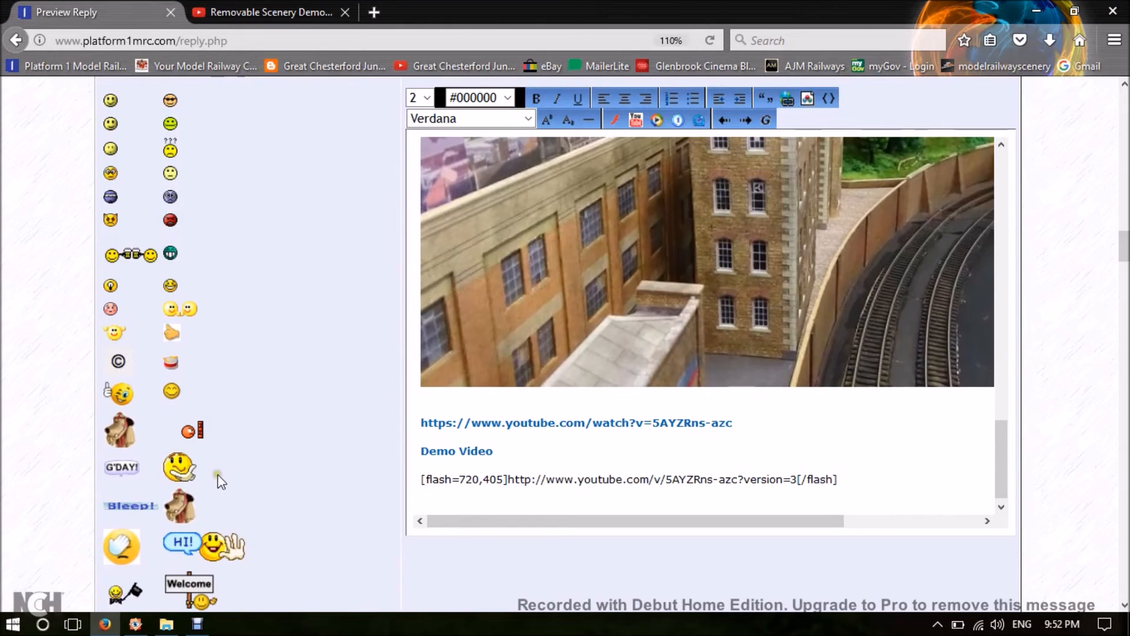
pyautogui.click(123, 258)
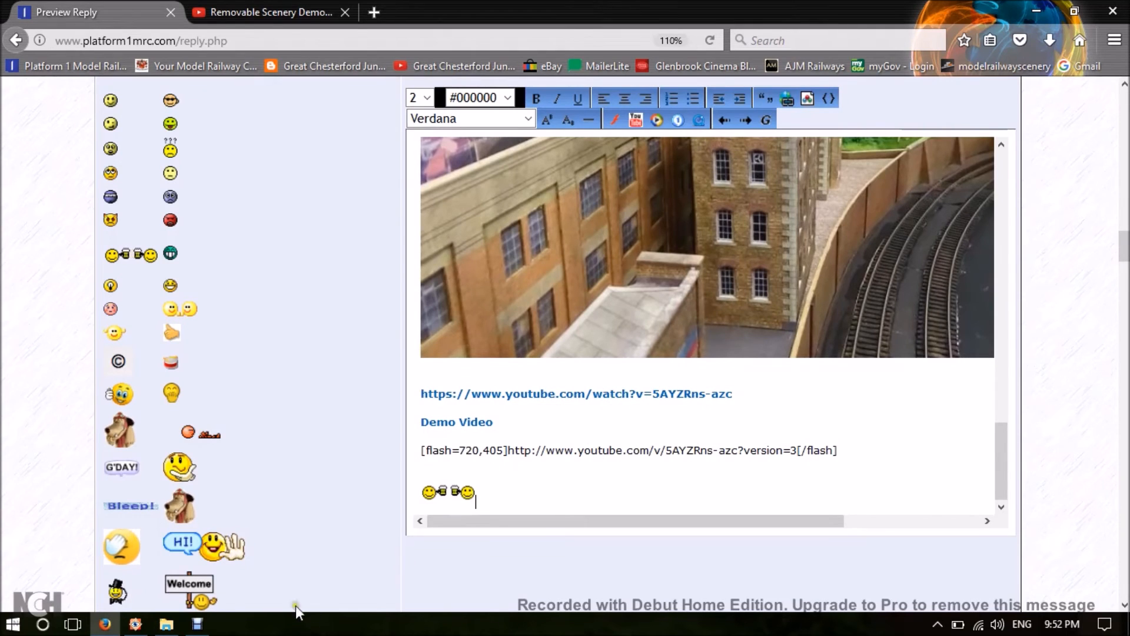
pyautogui.click(114, 592)
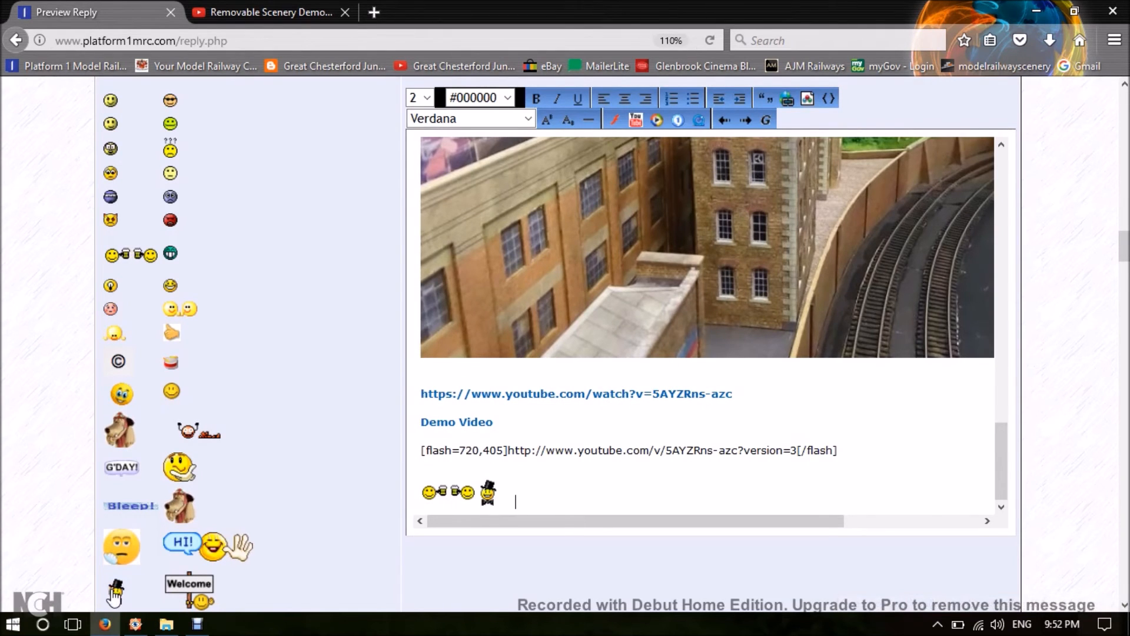
pyautogui.write('G')
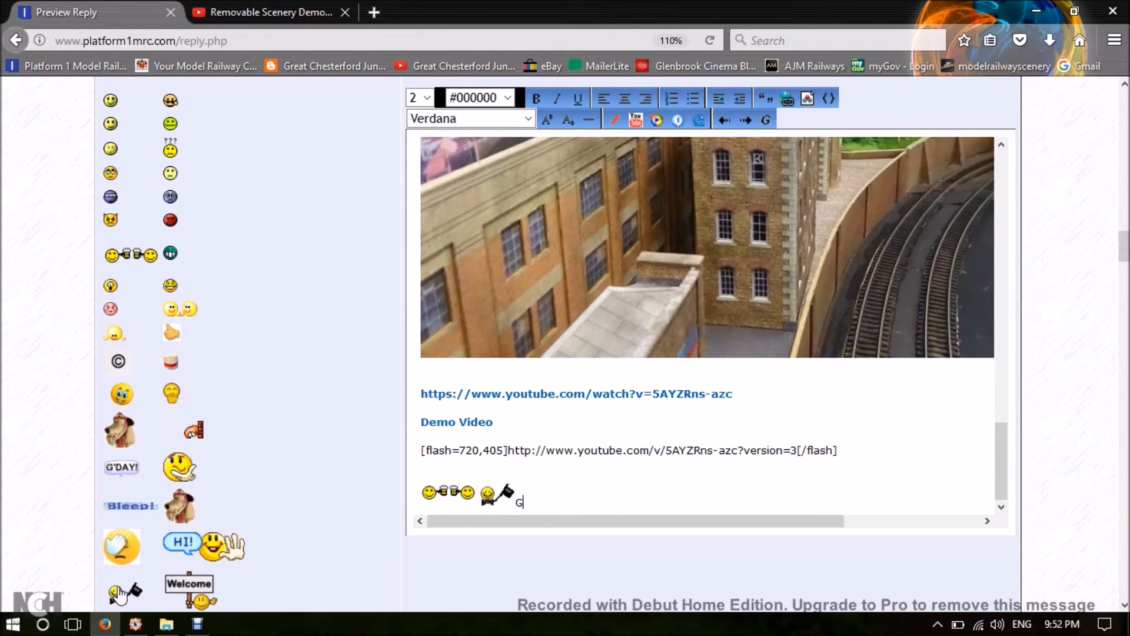
pyautogui.write('ormo')
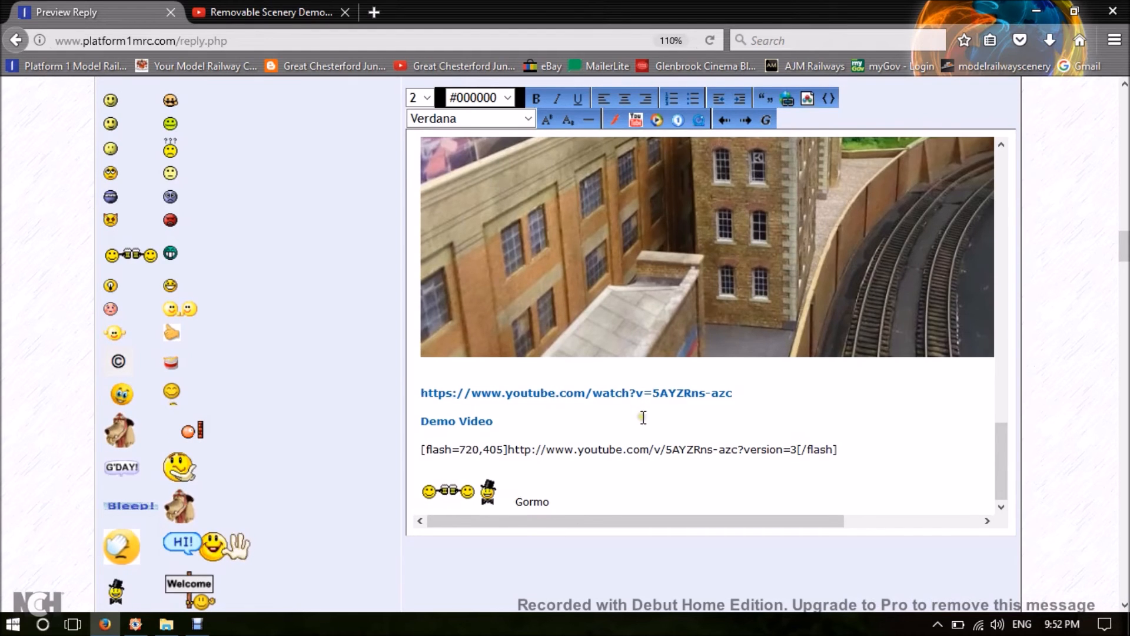
# Post the finished reply to the Great Chesterford Junction topic.
pyautogui.scroll(-2, 919, 471)
pyautogui.scroll(-3, 877, 476)
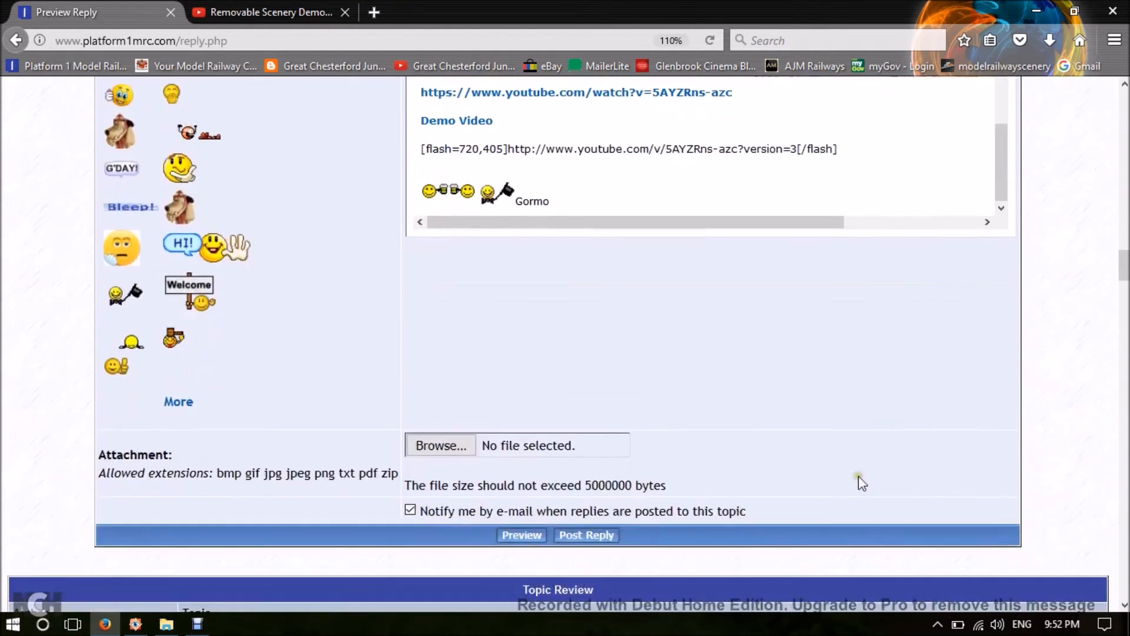
pyautogui.click(585, 536)
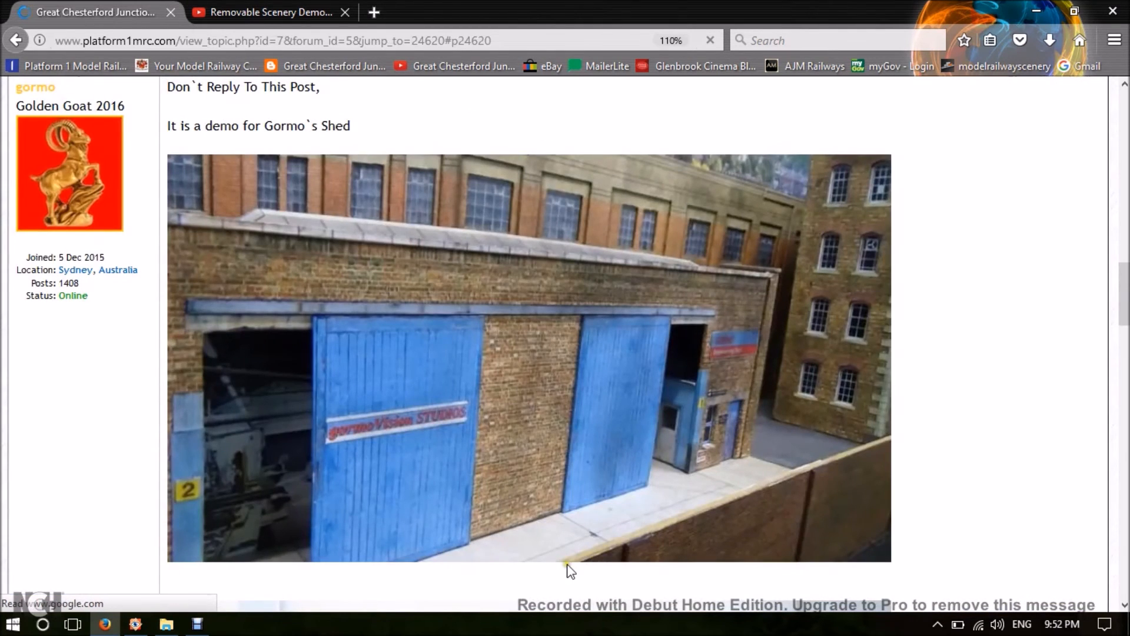
# Read through the posted reply from its opening text and photos to the embedded video, emoticons and signature links.
pyautogui.scroll(6, 996, 251)
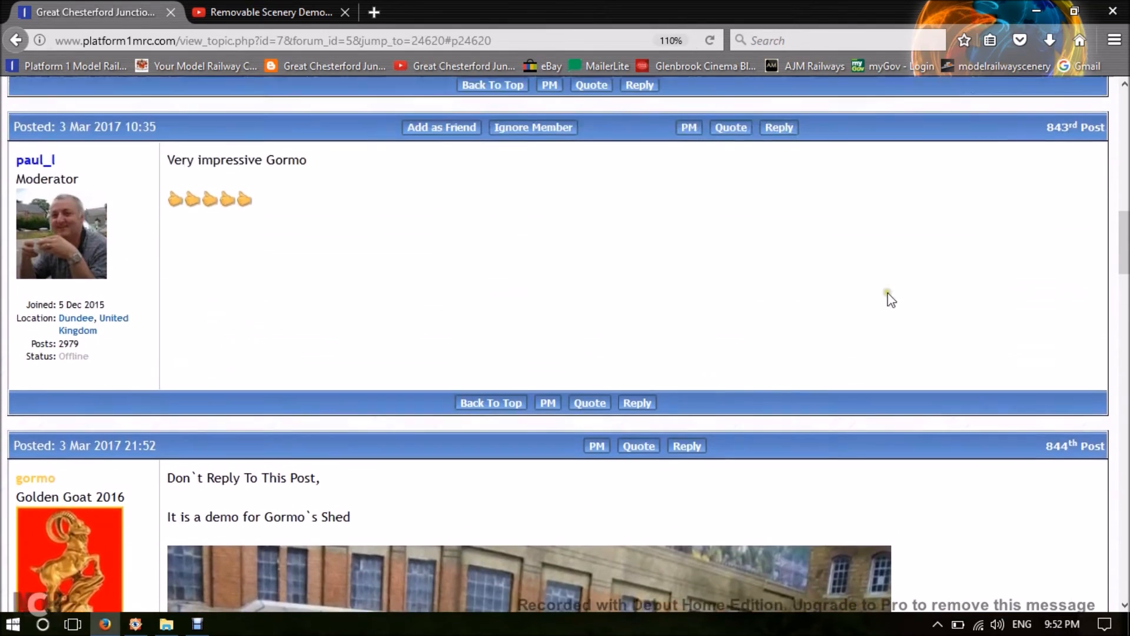
pyautogui.scroll(-3, 563, 308)
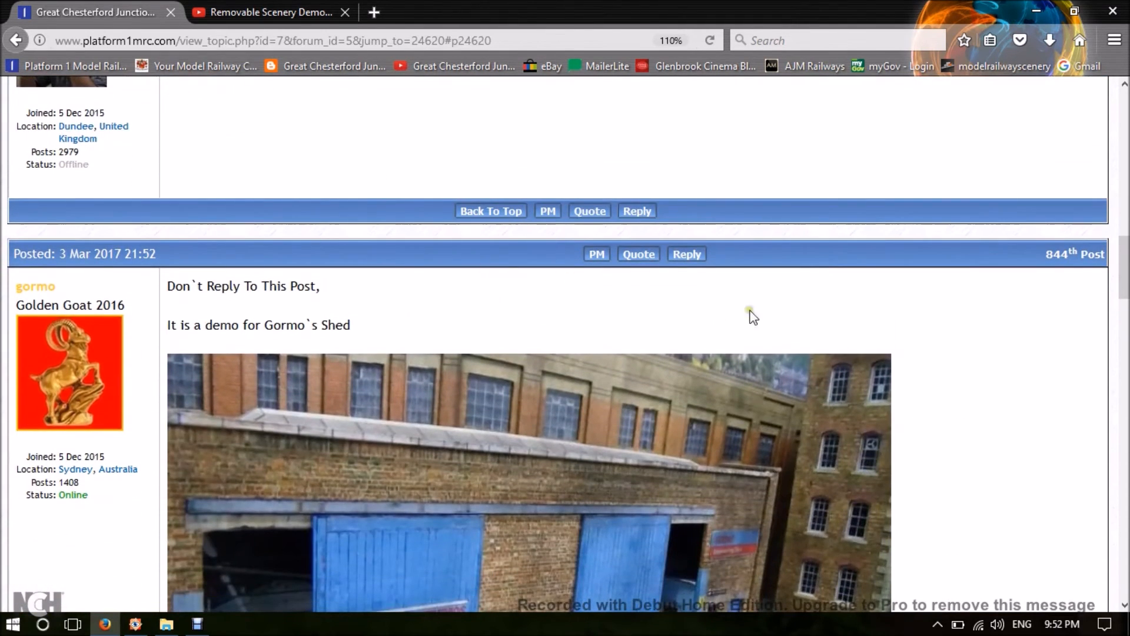
pyautogui.scroll(-2, 726, 311)
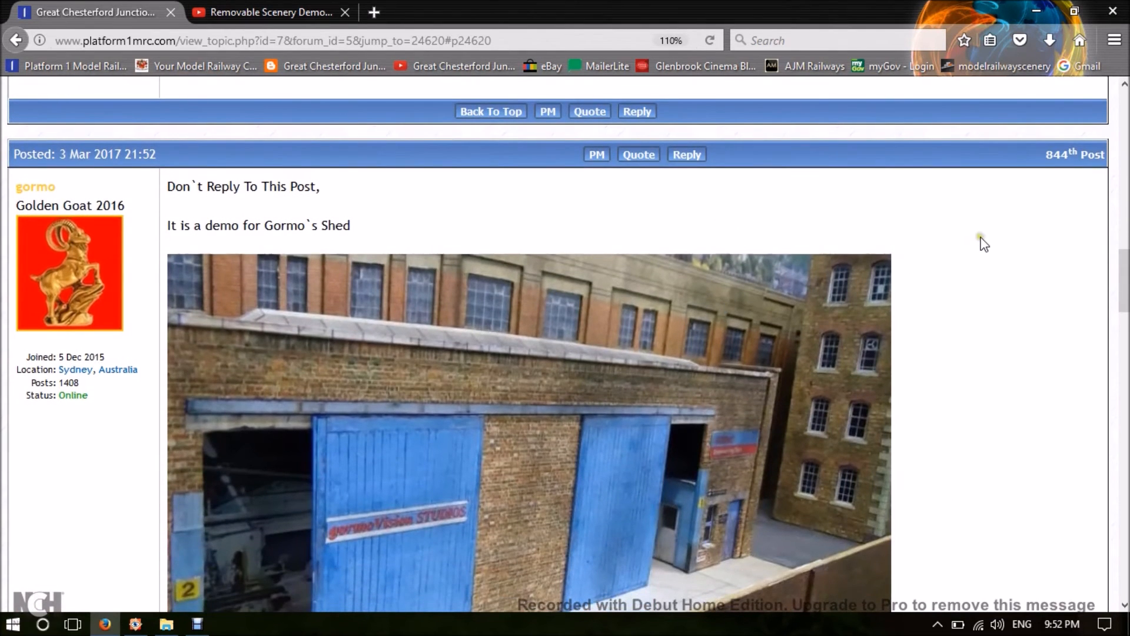
pyautogui.scroll(-10, 985, 246)
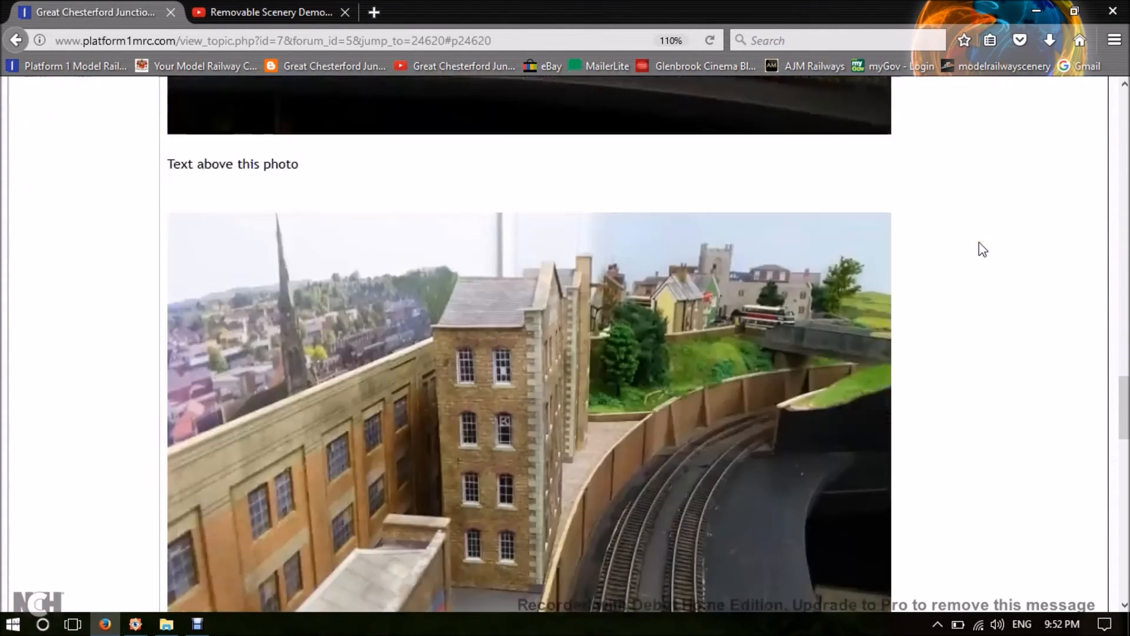
pyautogui.scroll(10, 979, 243)
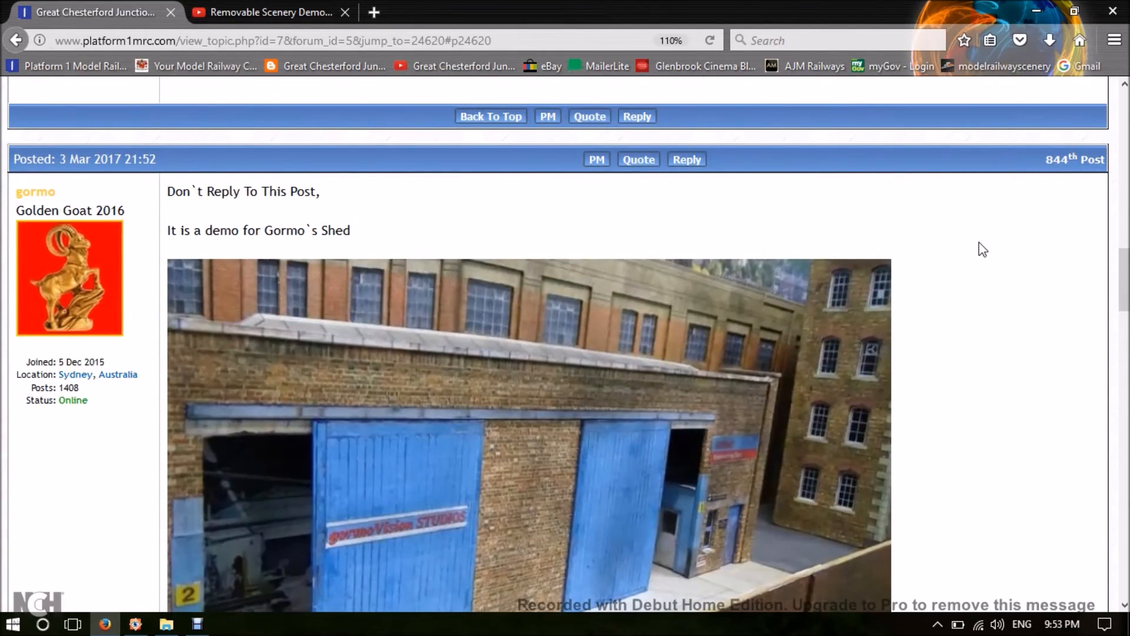
pyautogui.scroll(-15, 982, 250)
pyautogui.scroll(-15, 983, 250)
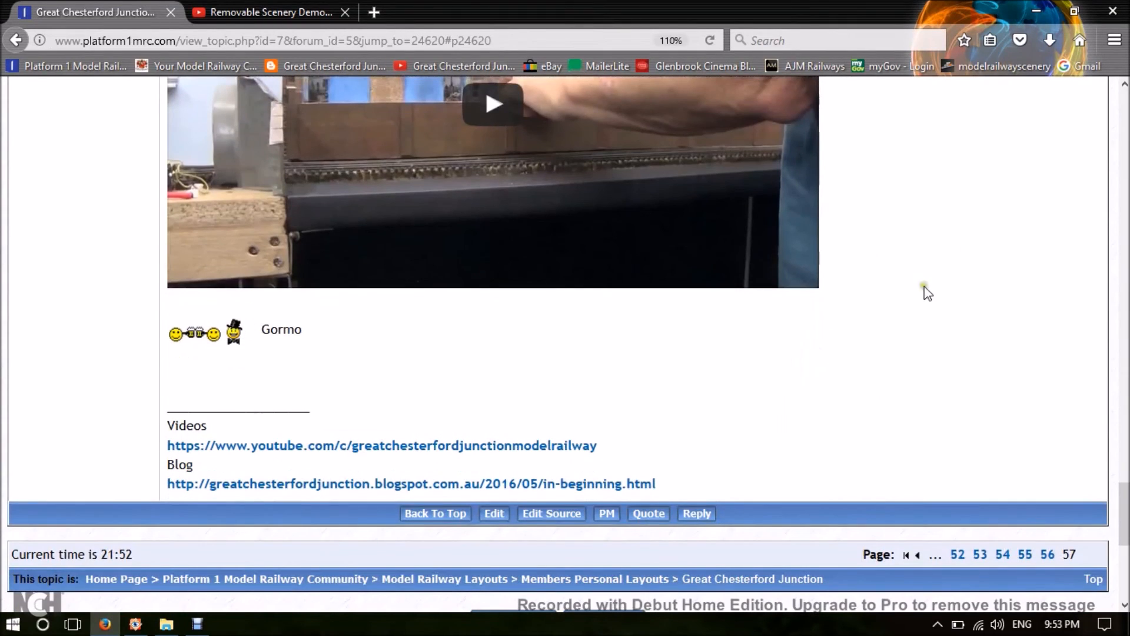
pyautogui.scroll(-3, 725, 388)
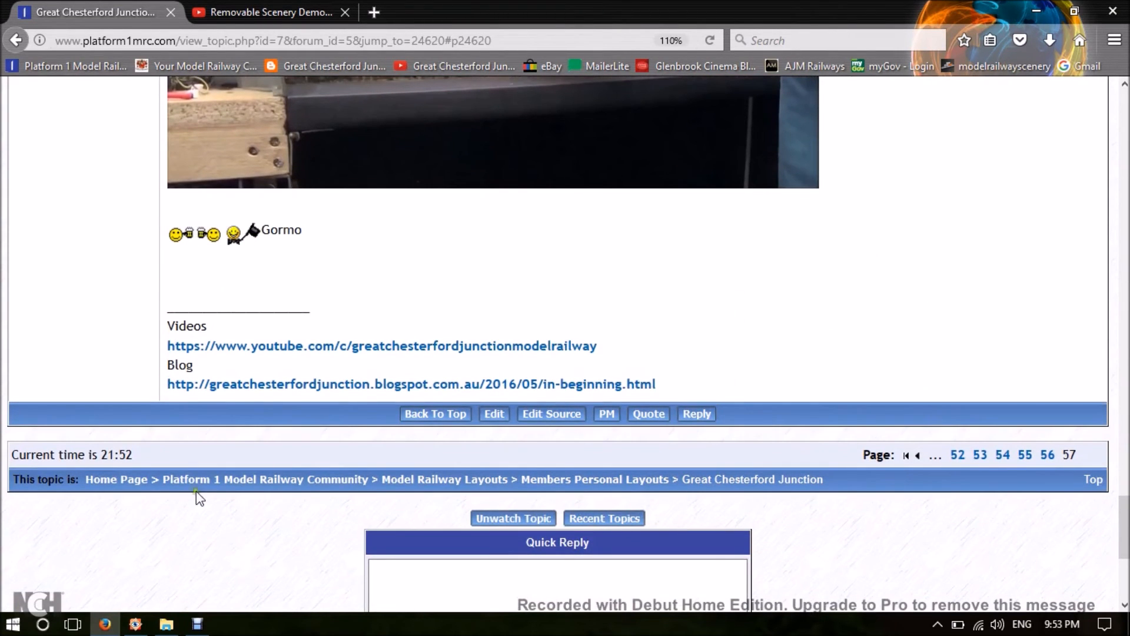
# Return to the community home page and open the latest post of Great Chesterford Junction from Hot Topics.
pyautogui.click(189, 481)
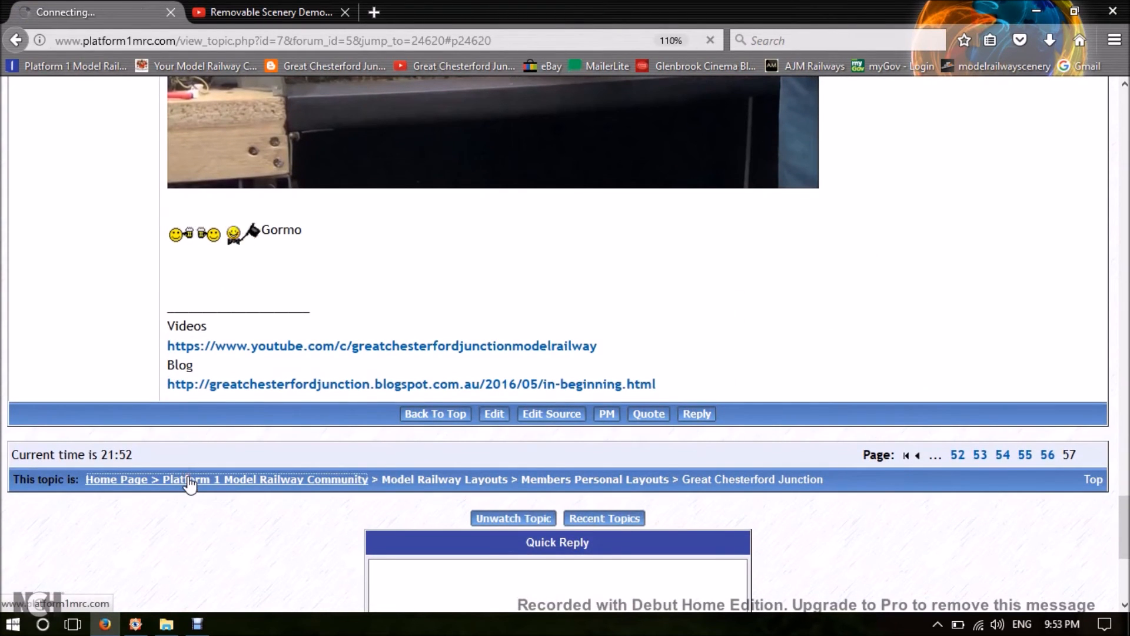
pyautogui.scroll(-3, 563, 359)
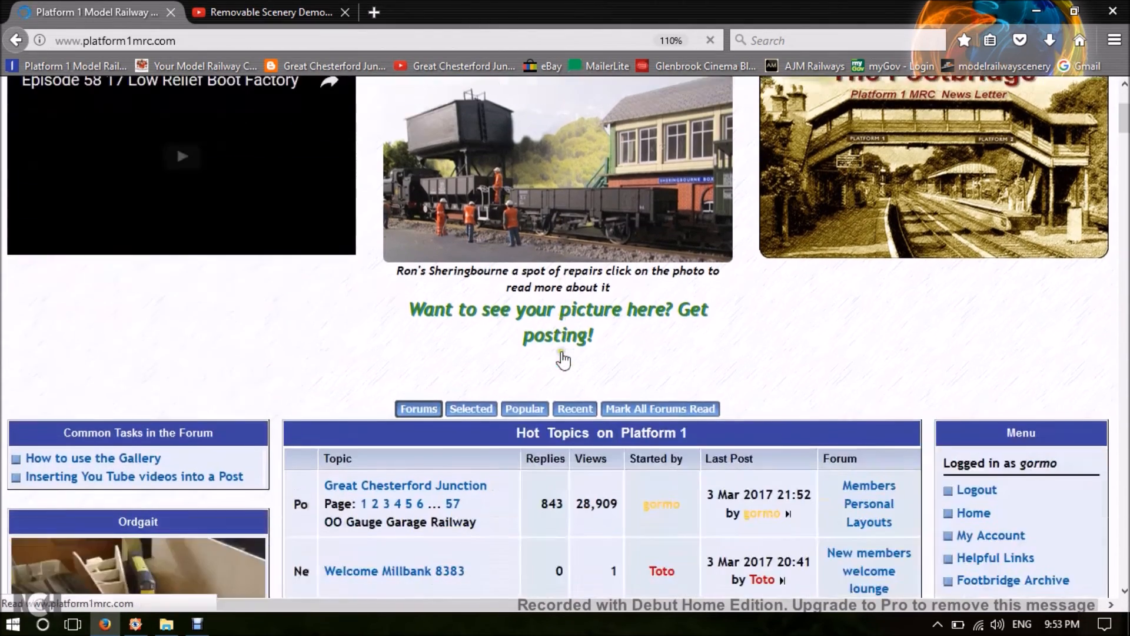
pyautogui.scroll(-3, 563, 360)
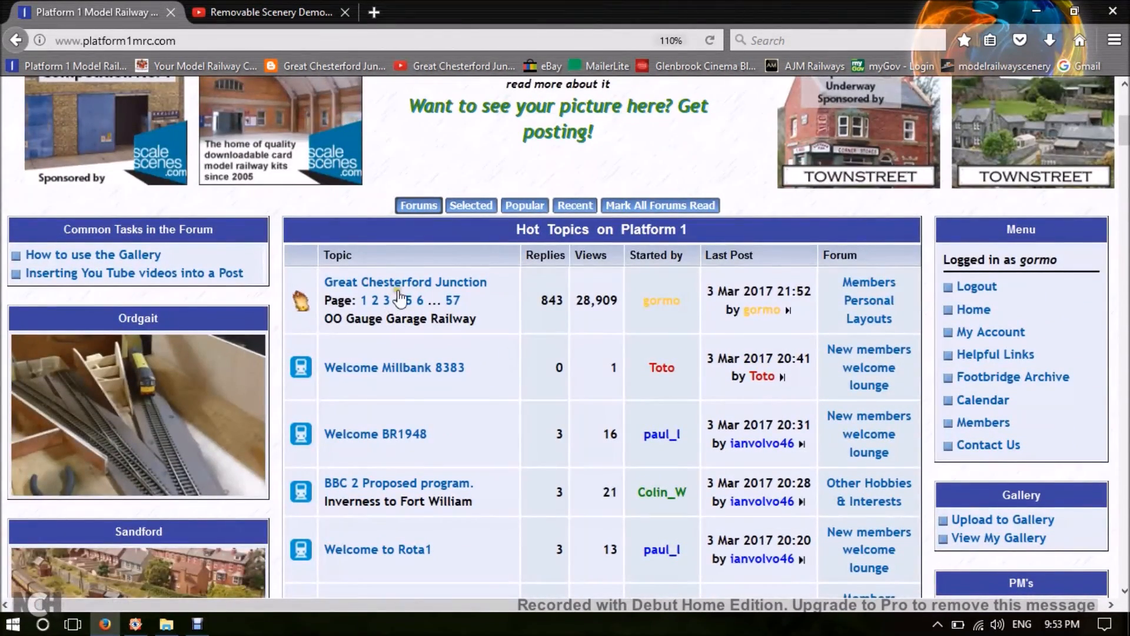
pyautogui.click(788, 311)
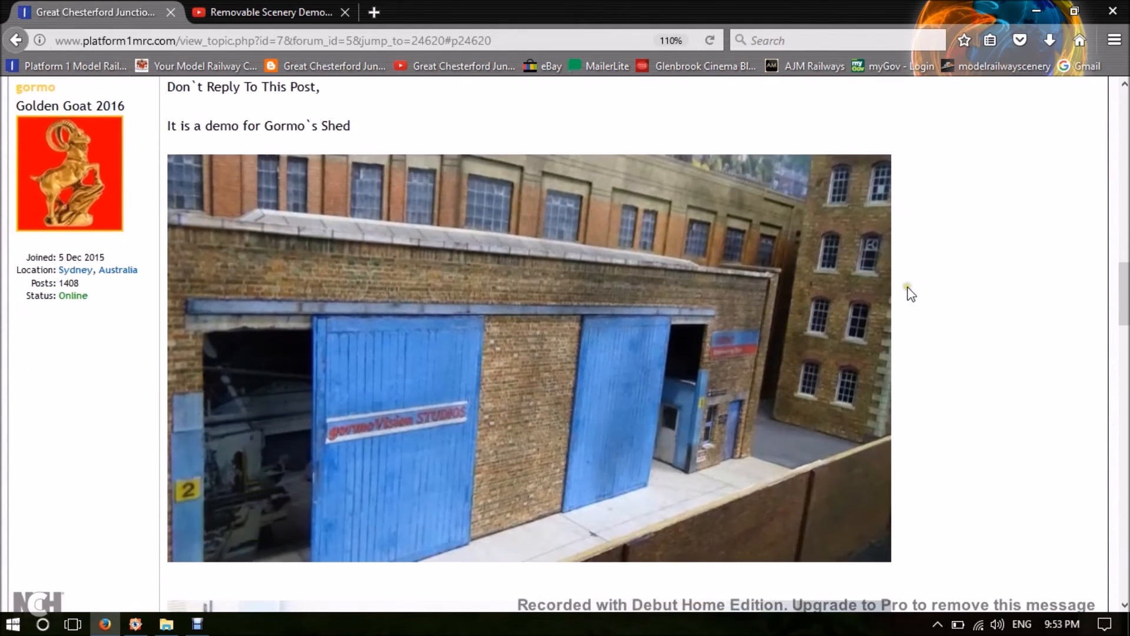
pyautogui.scroll(-20, 911, 294)
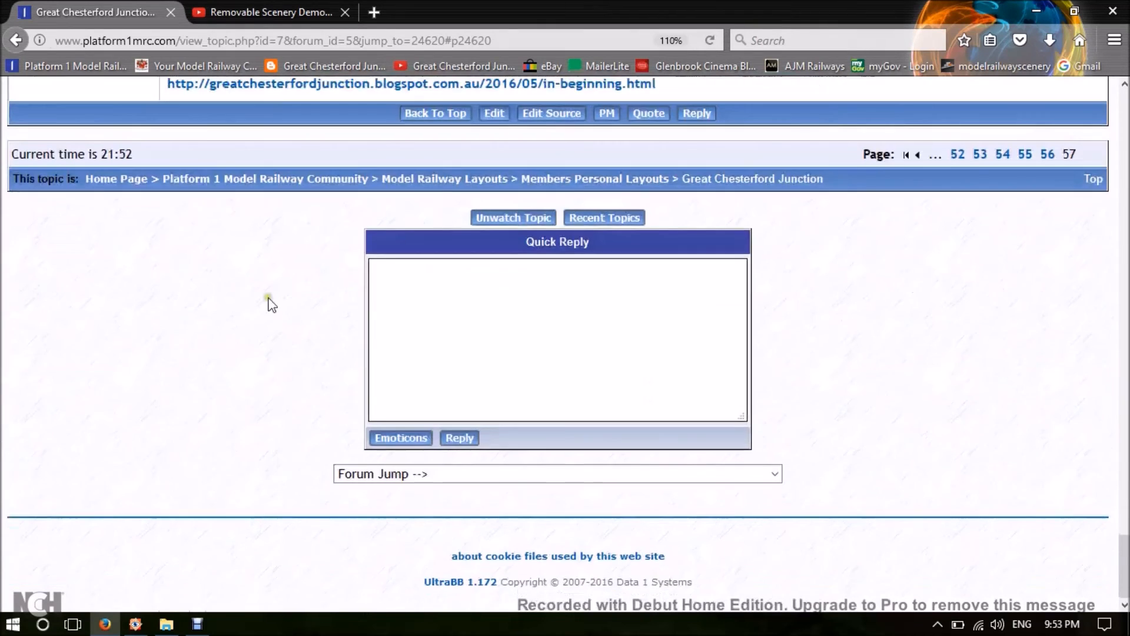
# Go back to the community home page and open the member's own photo gallery.
pyautogui.click(166, 180)
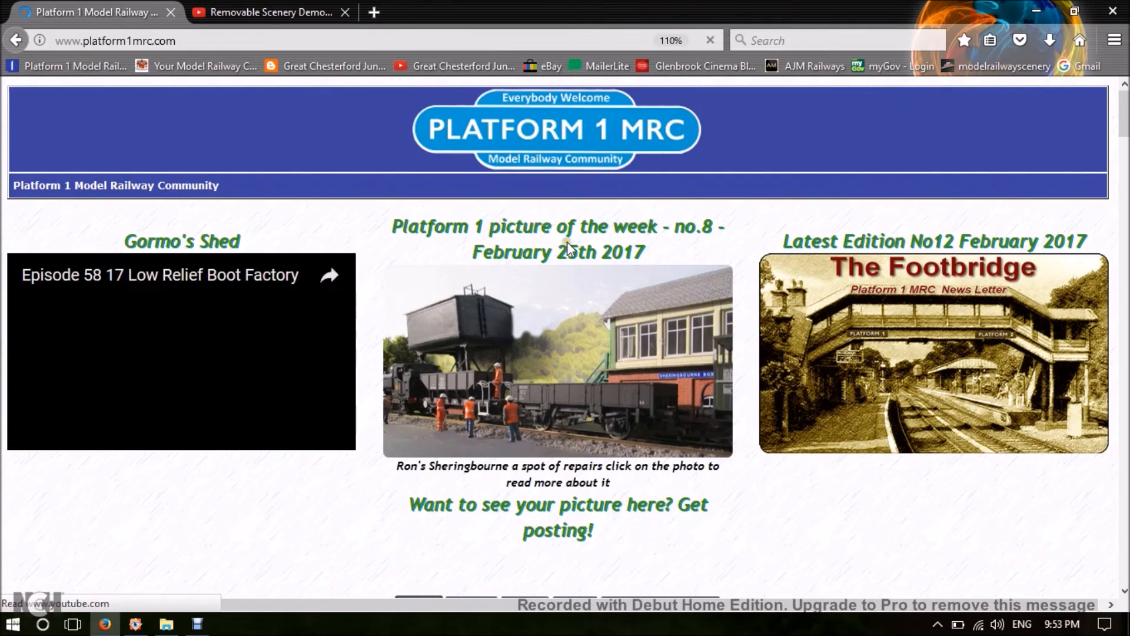
pyautogui.scroll(-7, 570, 249)
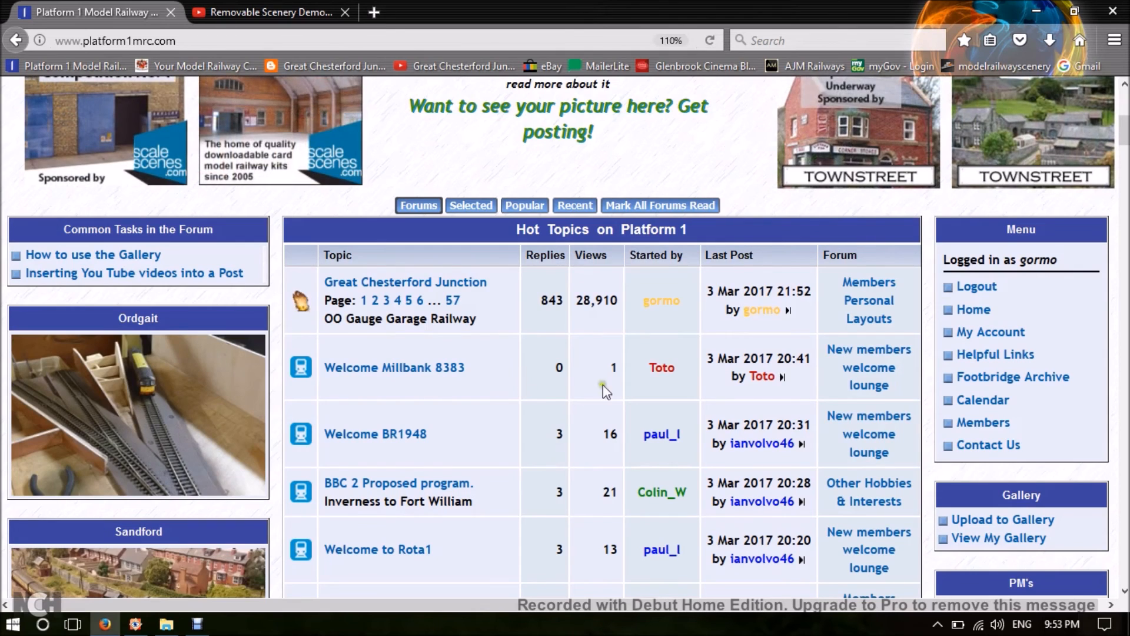
pyautogui.scroll(-3, 1010, 534)
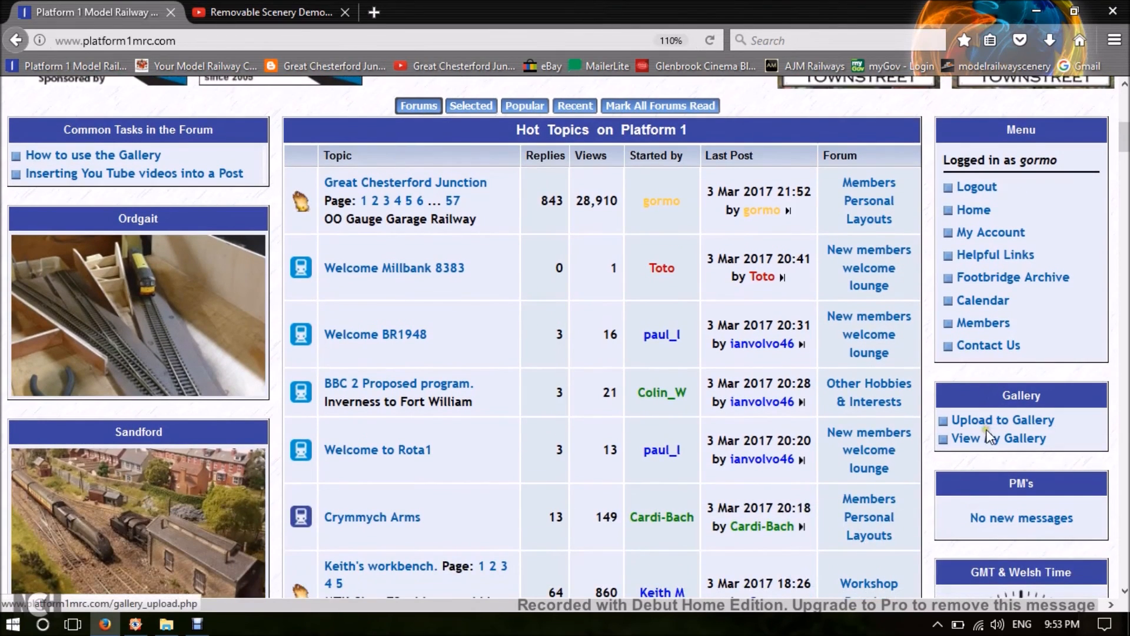
pyautogui.click(987, 439)
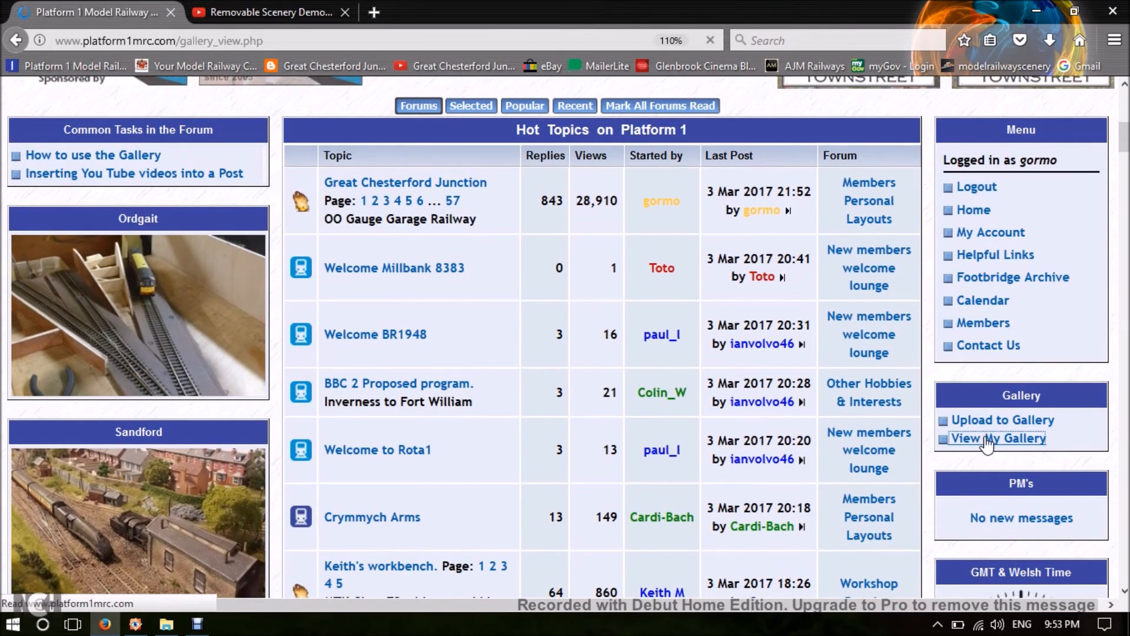
pyautogui.scroll(-3, 601, 449)
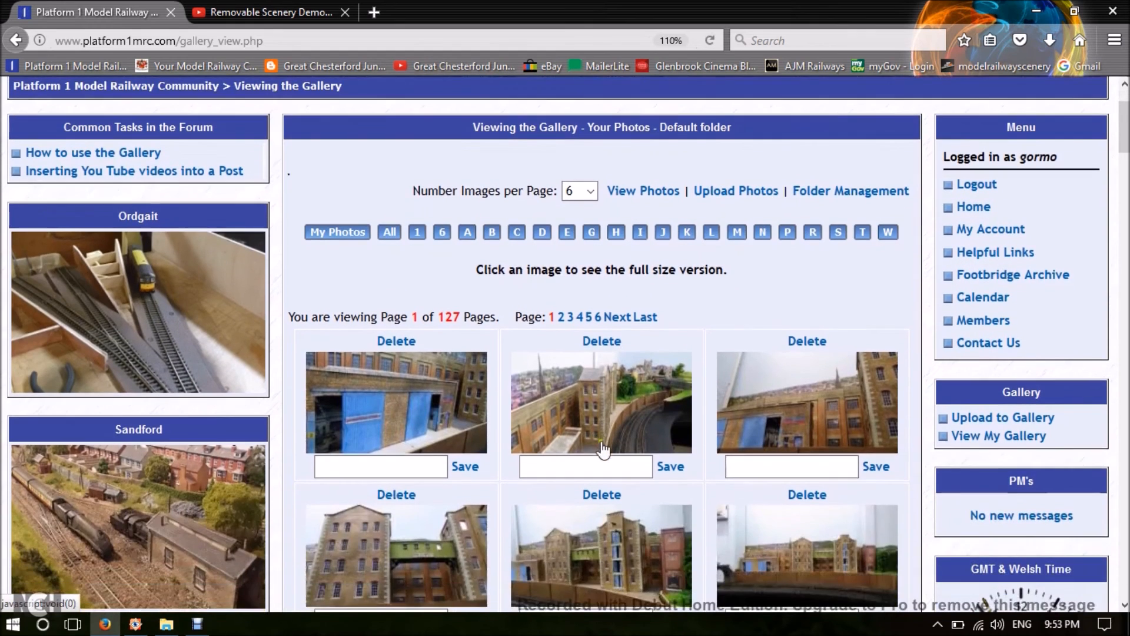
# Browse the photos on page 2 of the gallery and return to page 1.
pyautogui.click(560, 318)
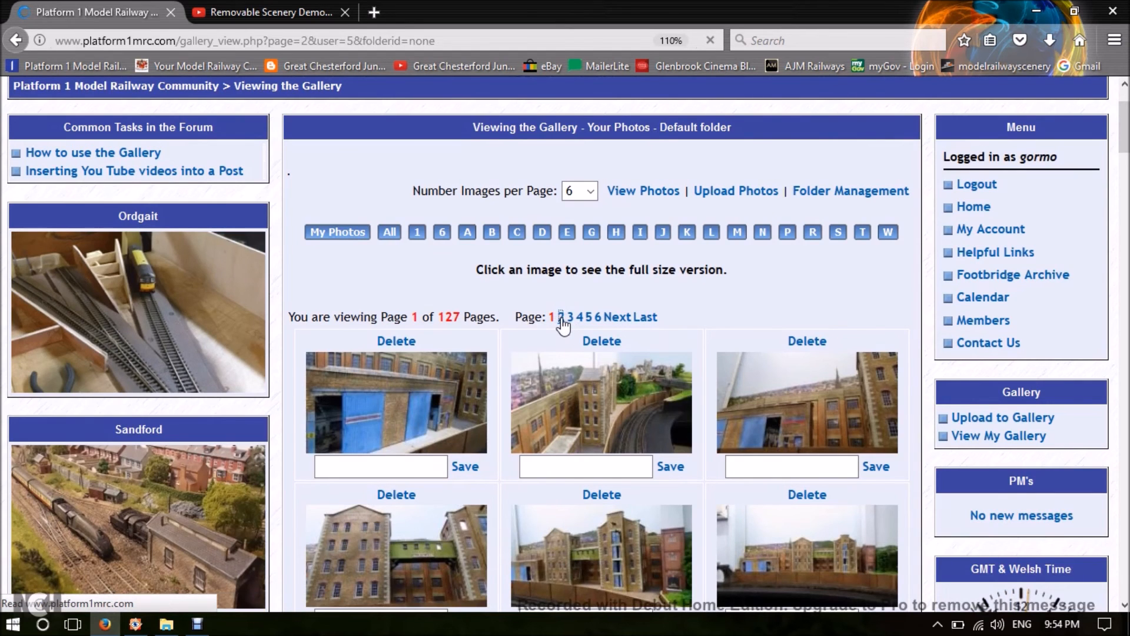
pyautogui.scroll(-5, 564, 325)
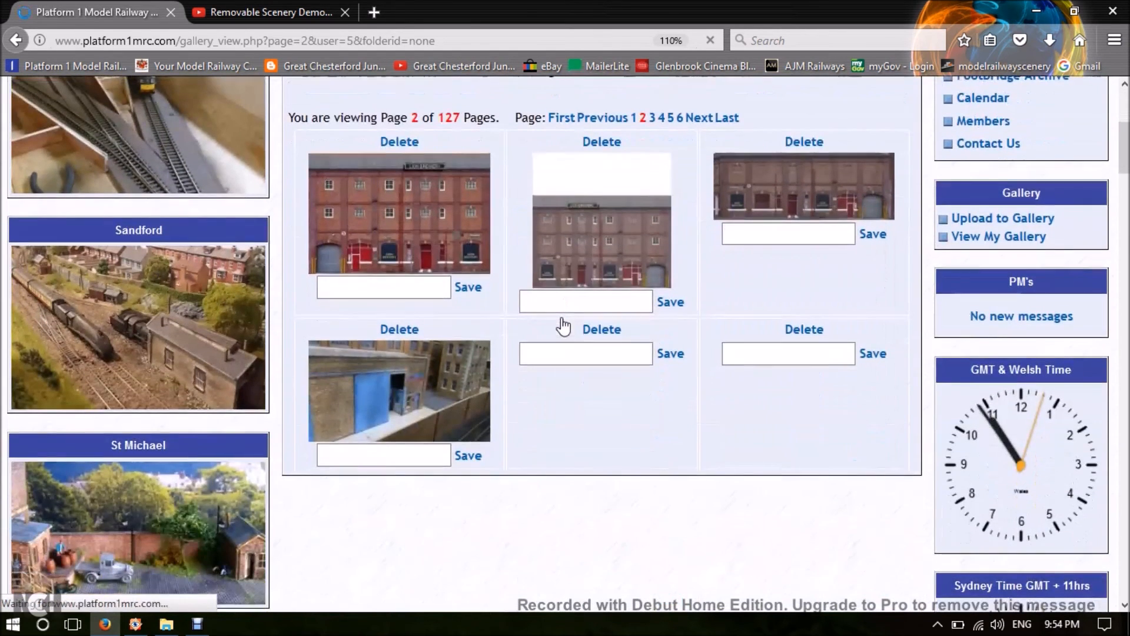
pyautogui.scroll(3, 564, 326)
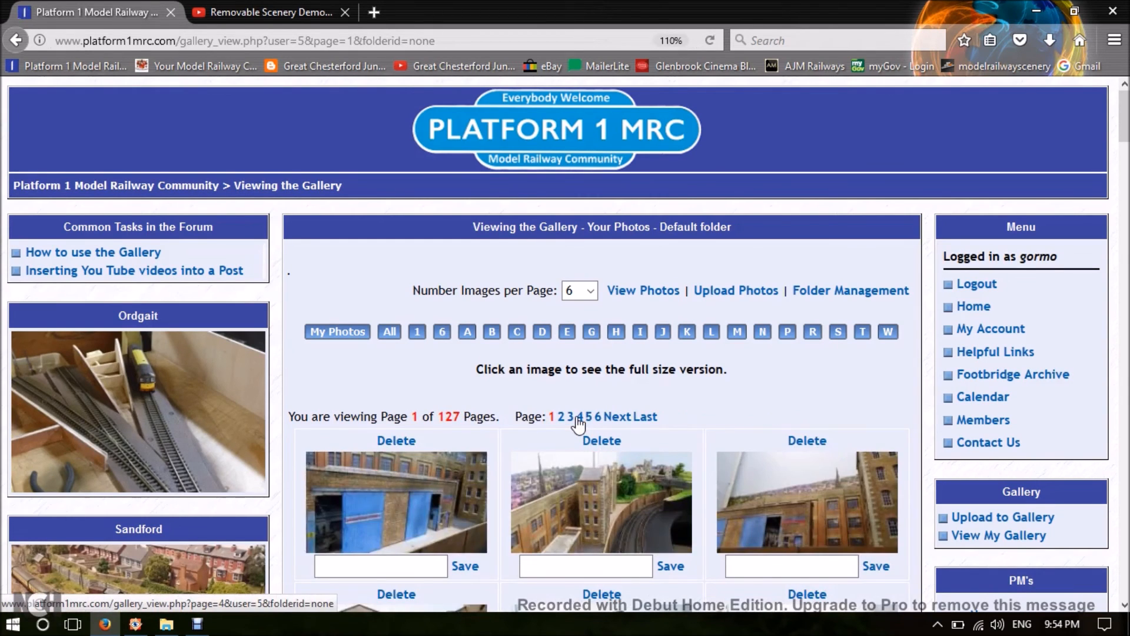
pyautogui.scroll(-3, 618, 459)
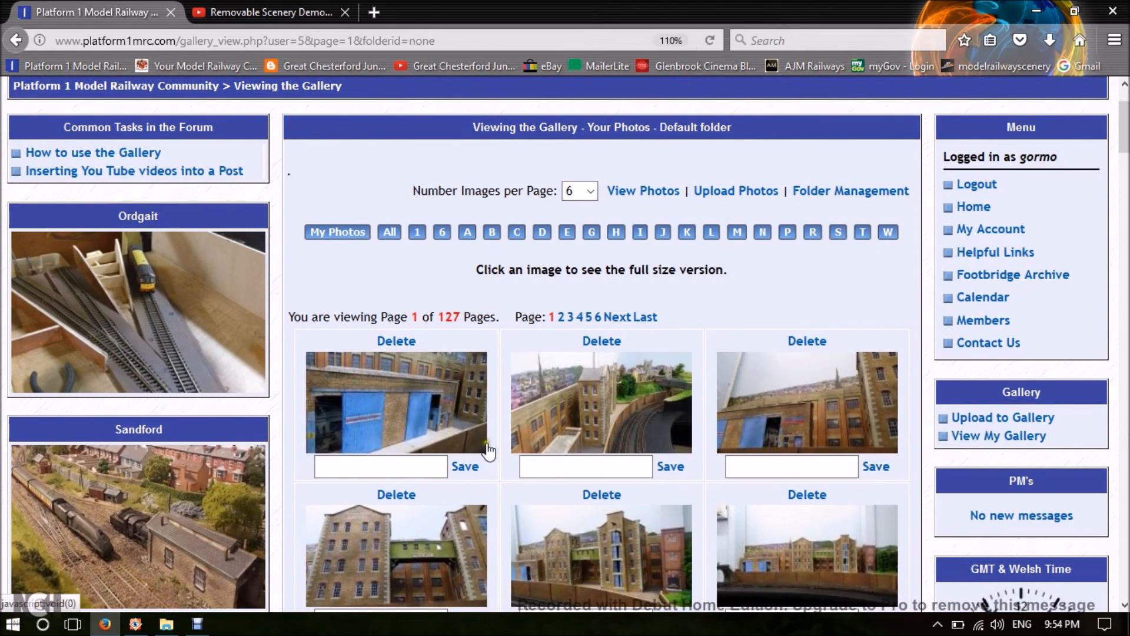
pyautogui.scroll(3, 507, 499)
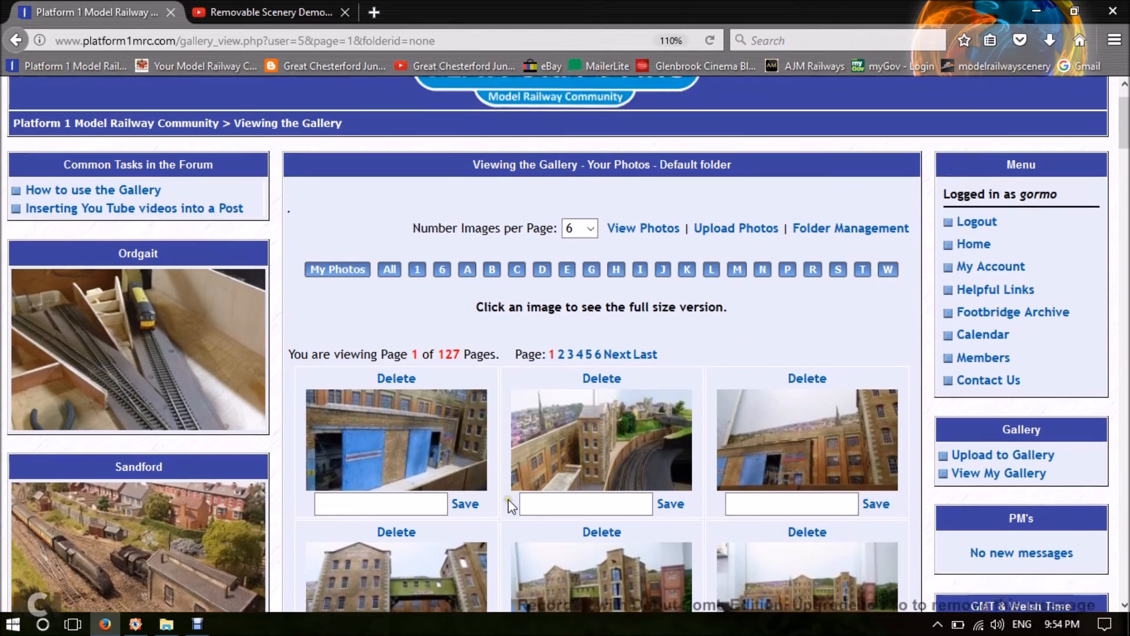
# Return to the community home page and look over the Hot Topics on Platform 1 list.
pyautogui.click(554, 147)
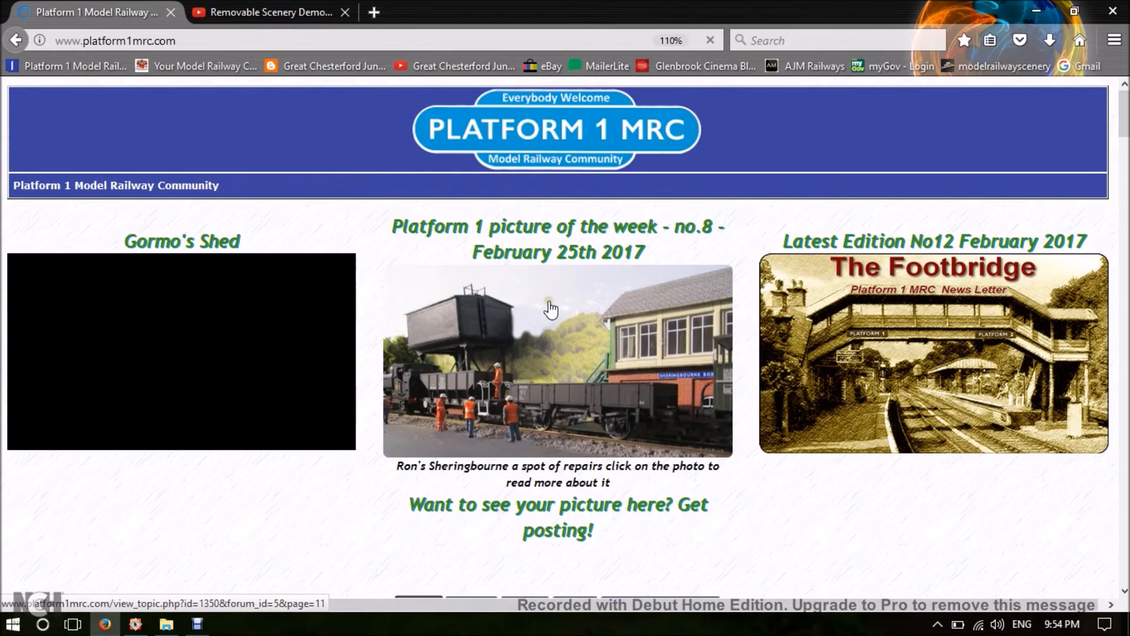
pyautogui.scroll(-3, 551, 308)
pyautogui.scroll(-2, 551, 308)
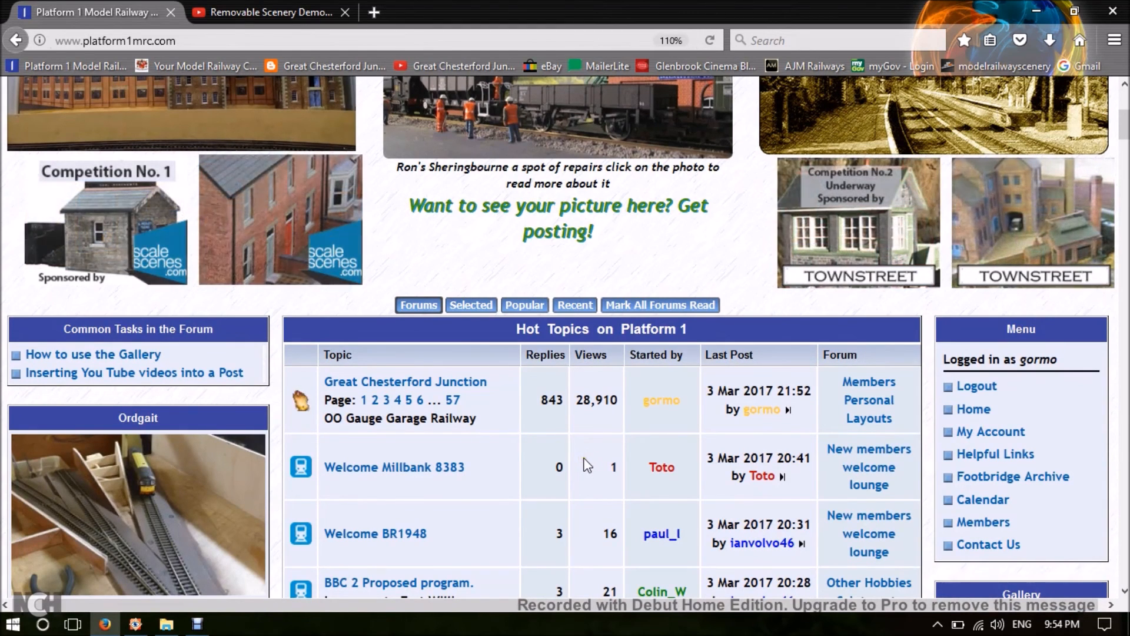
pyautogui.scroll(-3, 587, 465)
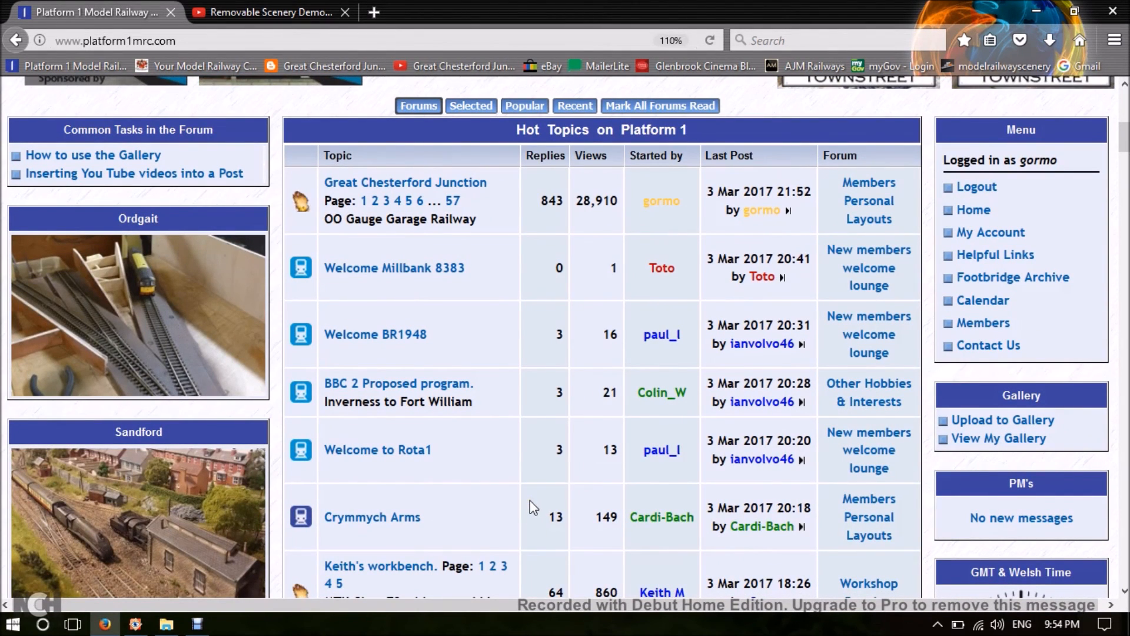
pyautogui.scroll(5, 530, 501)
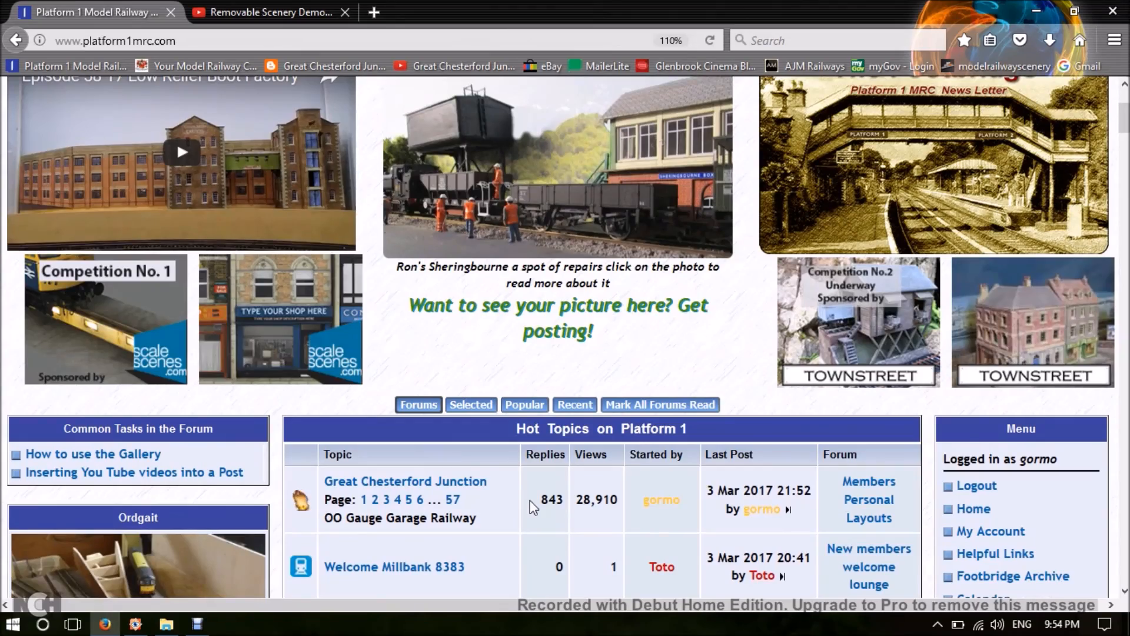
pyautogui.scroll(-2, 529, 499)
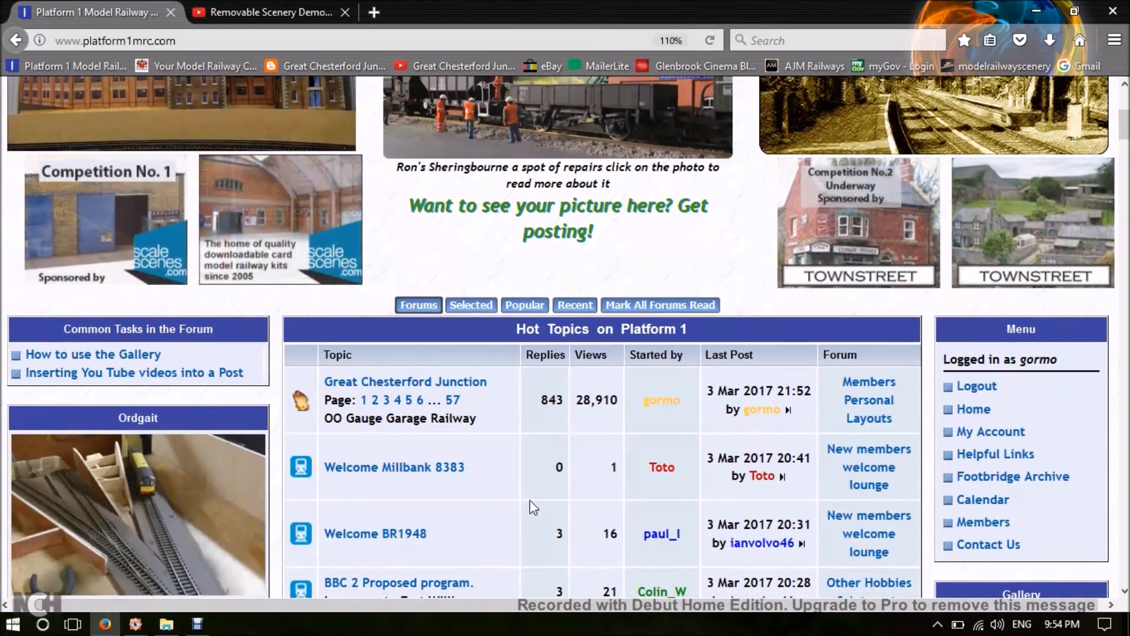